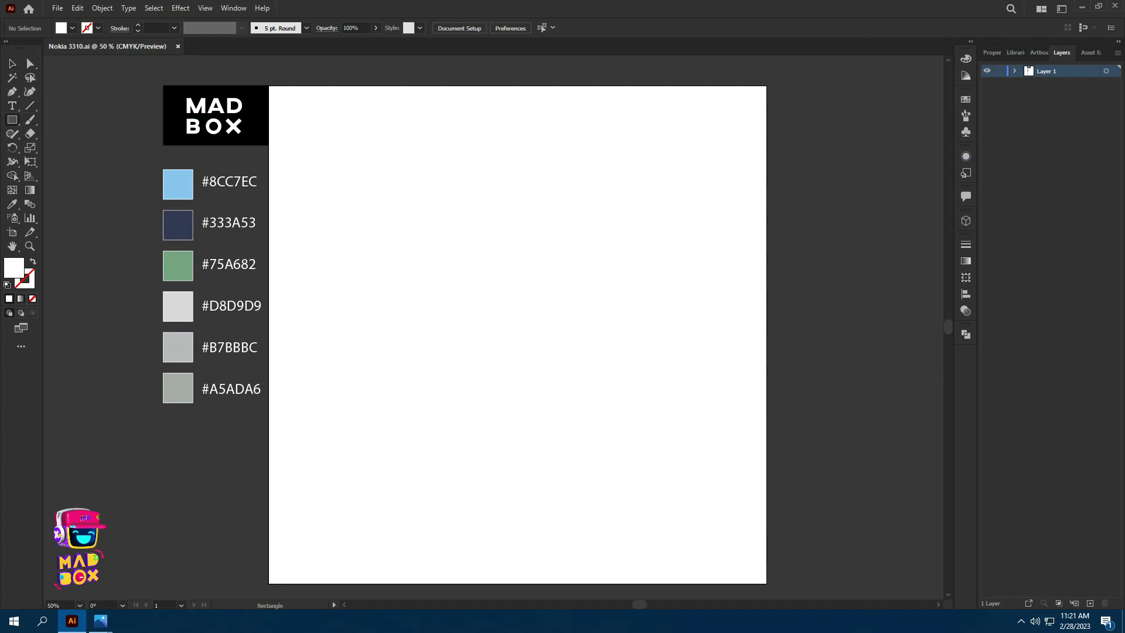
Create a 1200 × 1200 px square and fill it with the #8CC7EC swatch colour
click(624, 300)
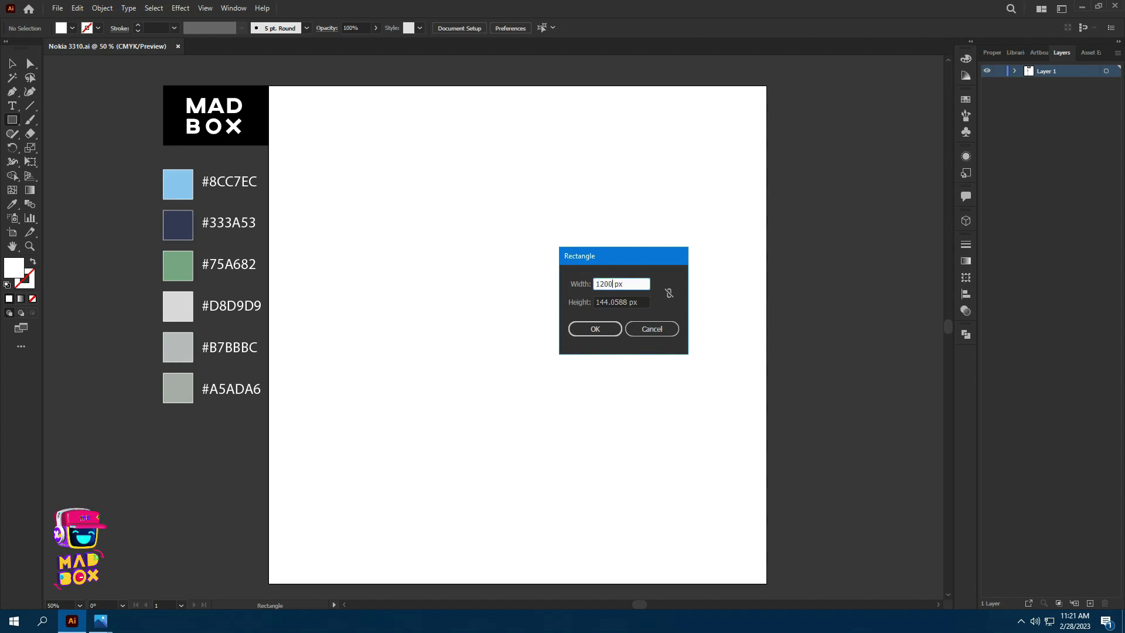
click(627, 302)
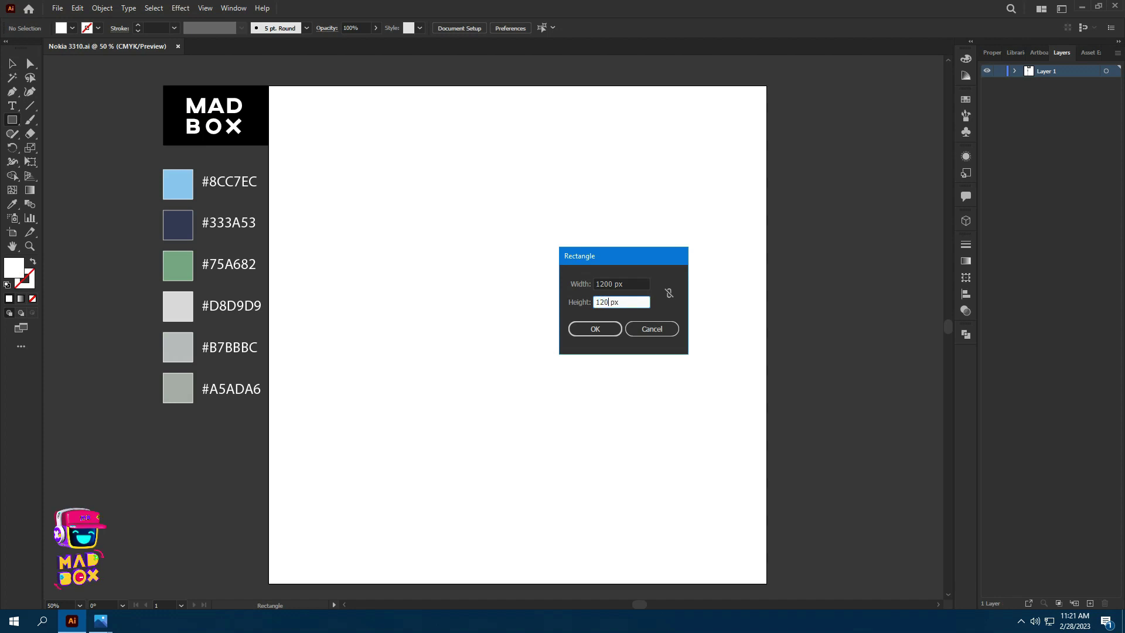
key(Return)
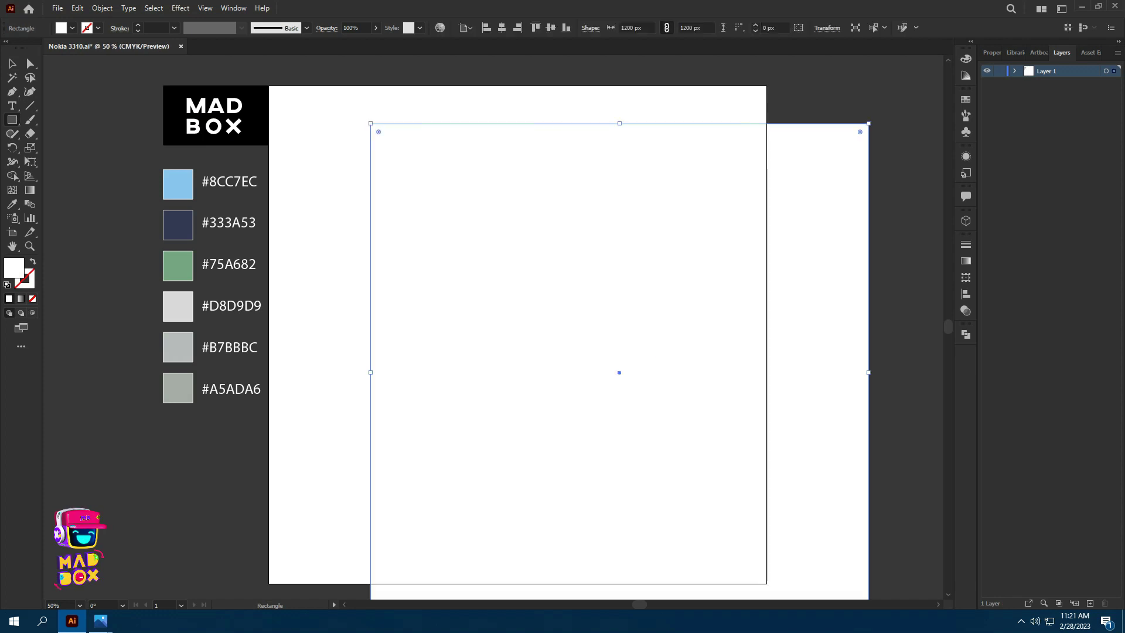
key(i)
click(177, 184)
Centre the light blue square horizontally and vertically on the artboard and lock it
key(v)
drag(496, 211, 455, 191)
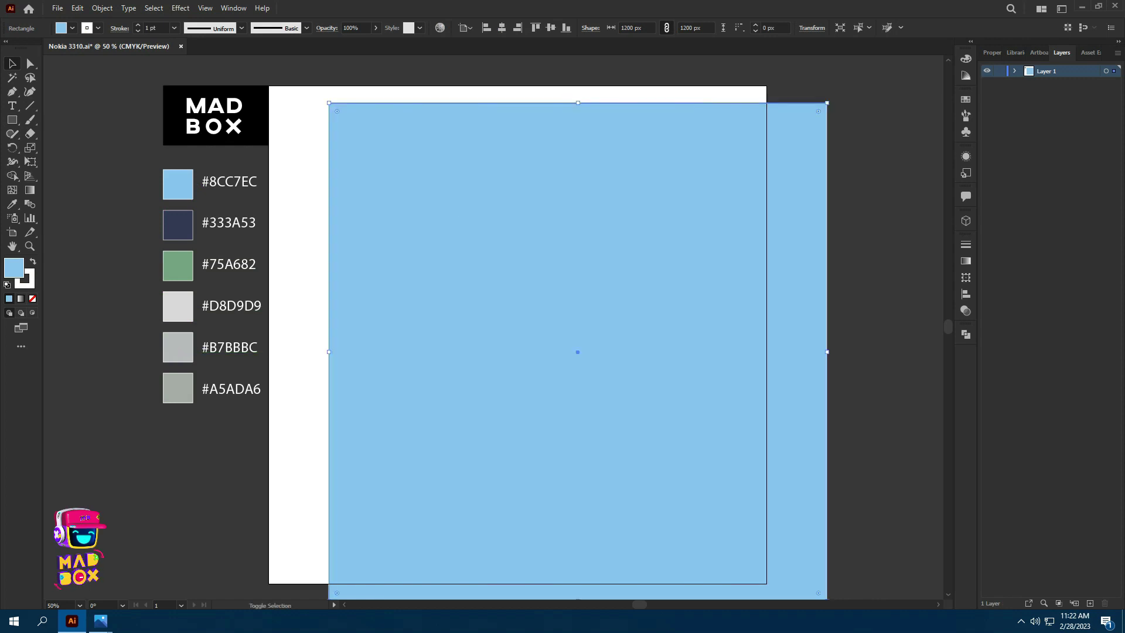
click(551, 28)
click(502, 27)
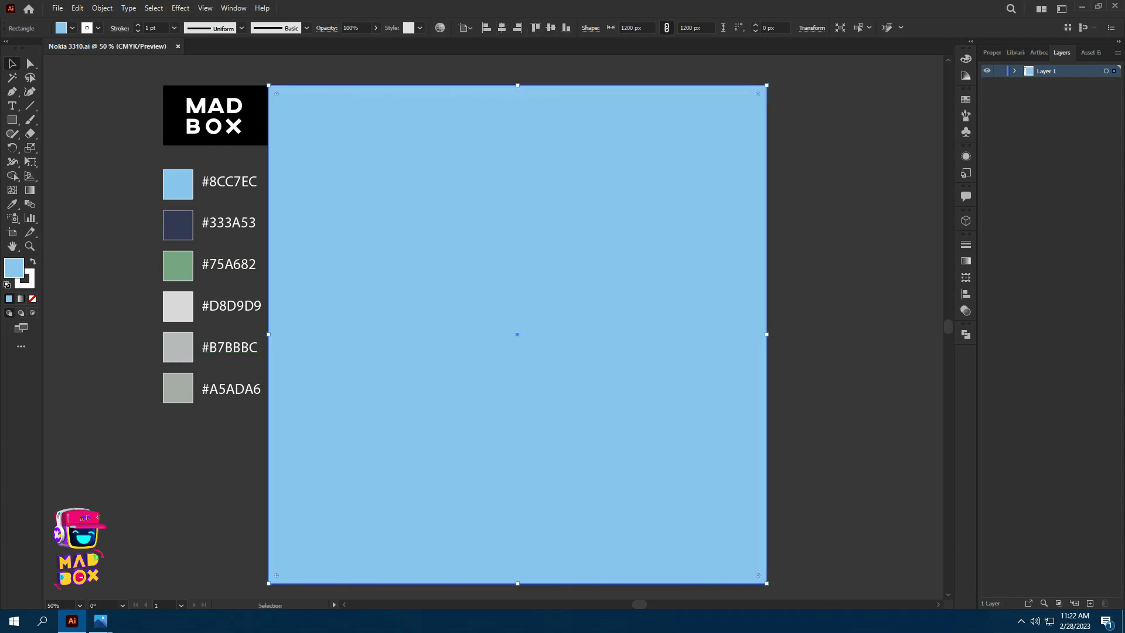
click(102, 8)
mouse_move(175, 90)
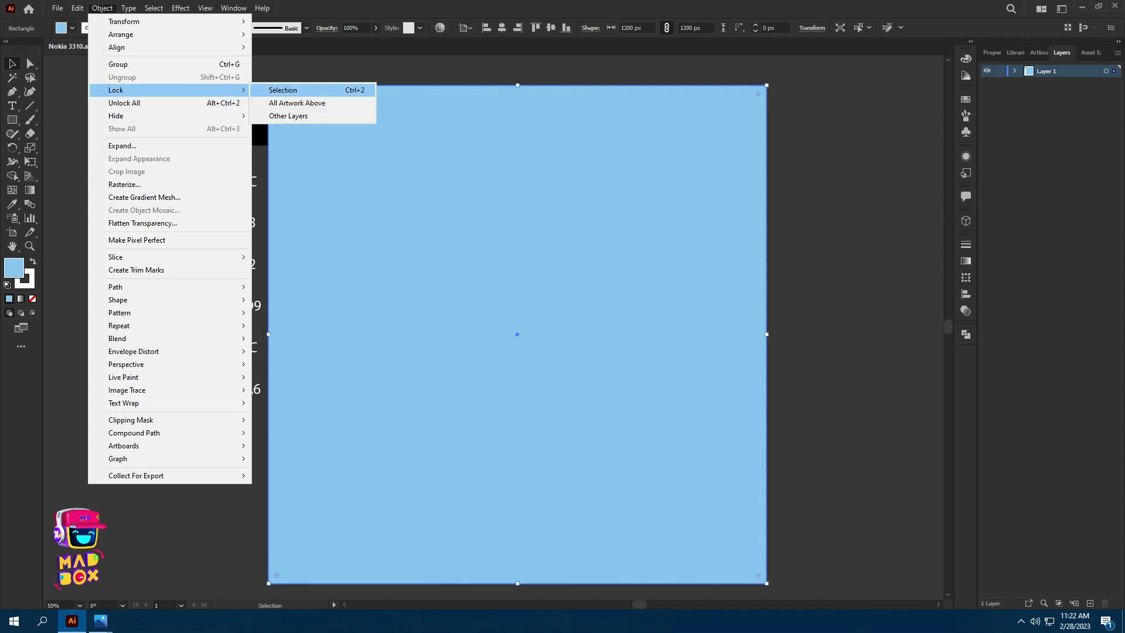
click(288, 90)
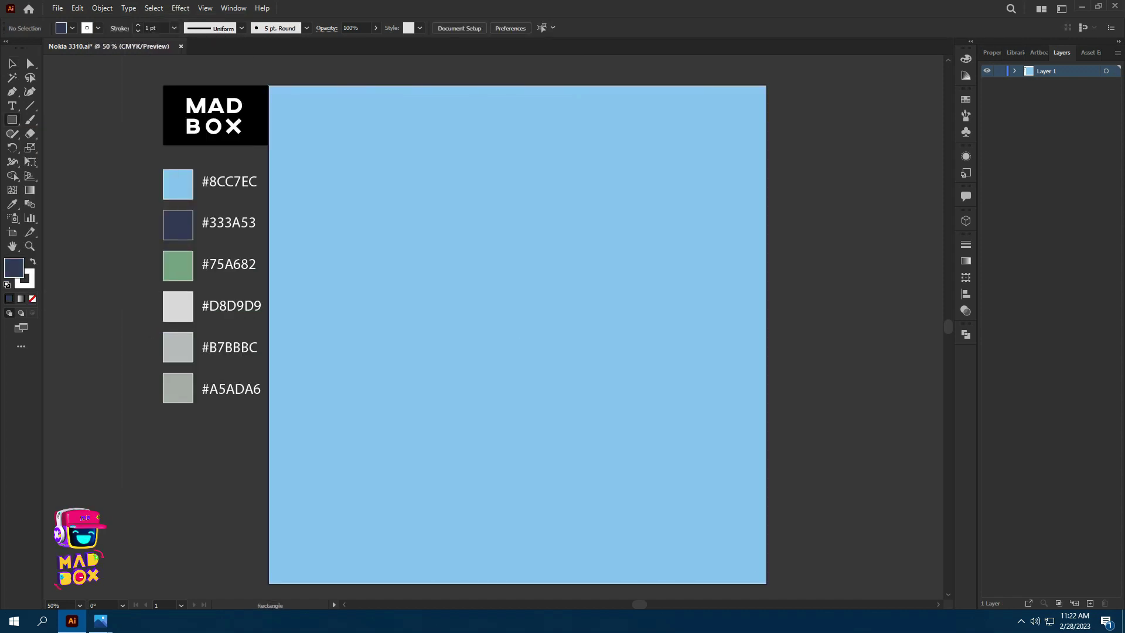
Draw a #333A53 phone-body rectangle about 346 × 861 px and curve its left and right sides slightly outward
drag(444, 155, 583, 509)
key(ctrl)
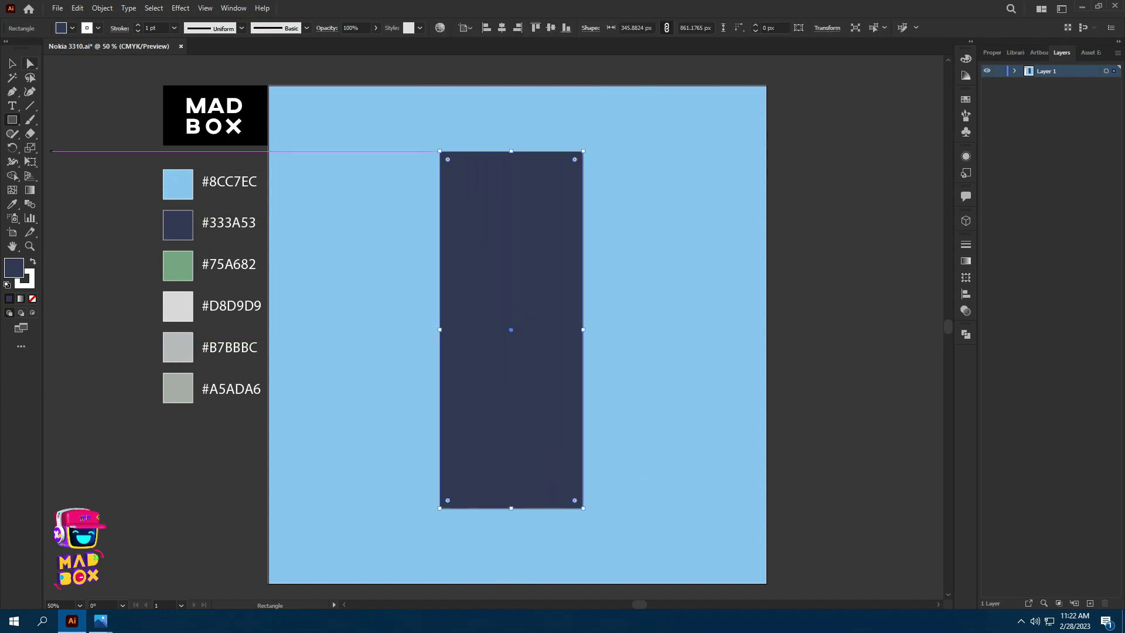
click(11, 91)
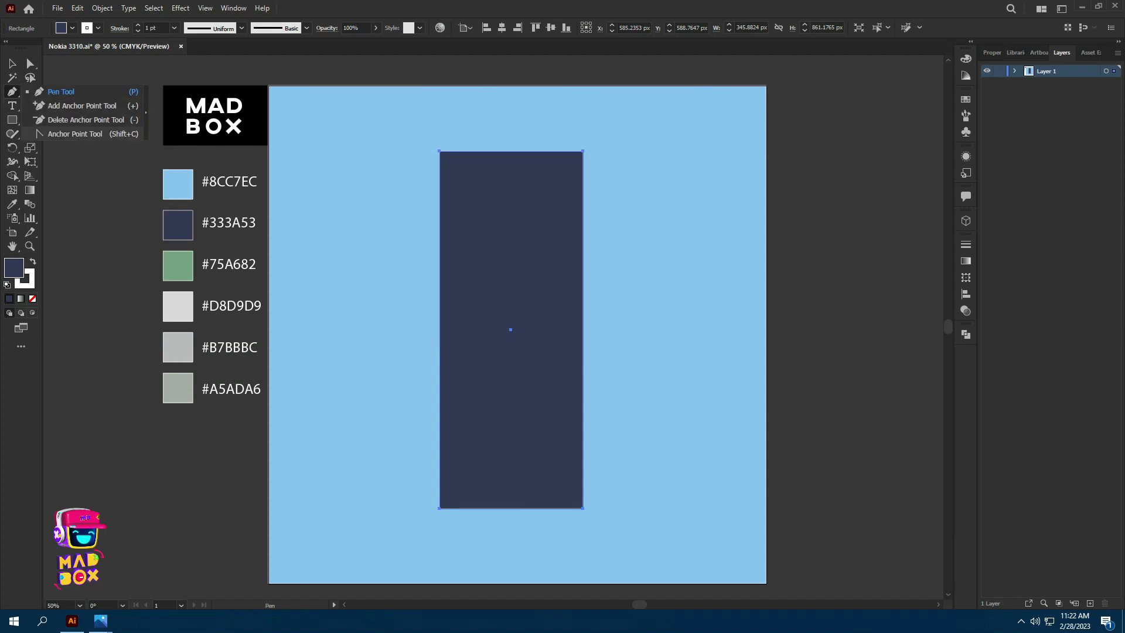
click(75, 134)
drag(584, 330, 590, 330)
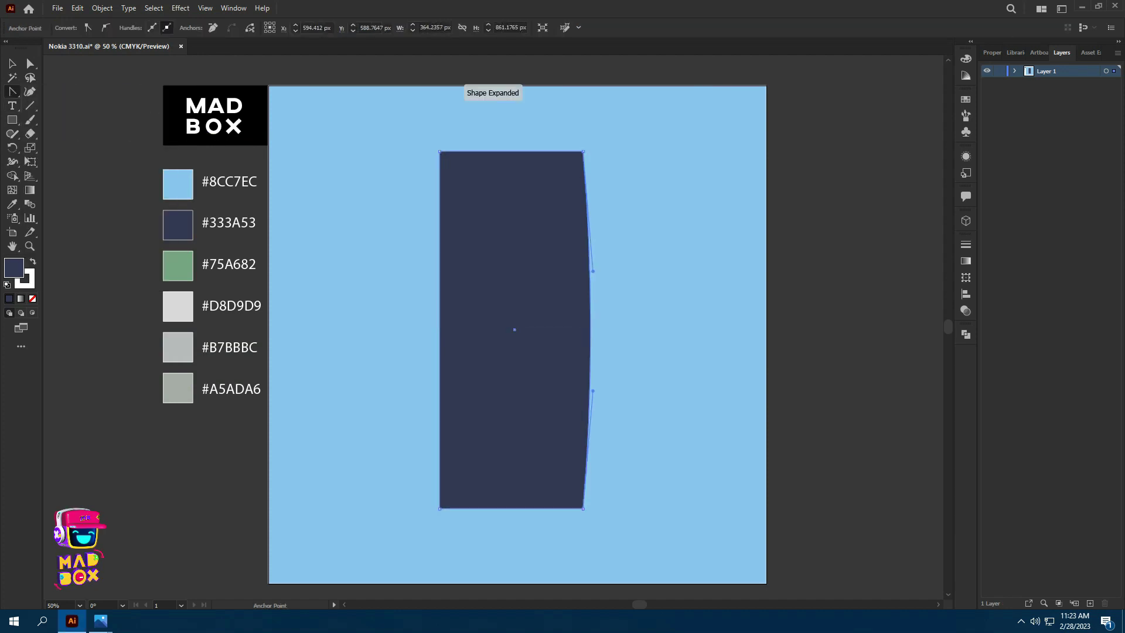
drag(440, 332, 432, 332)
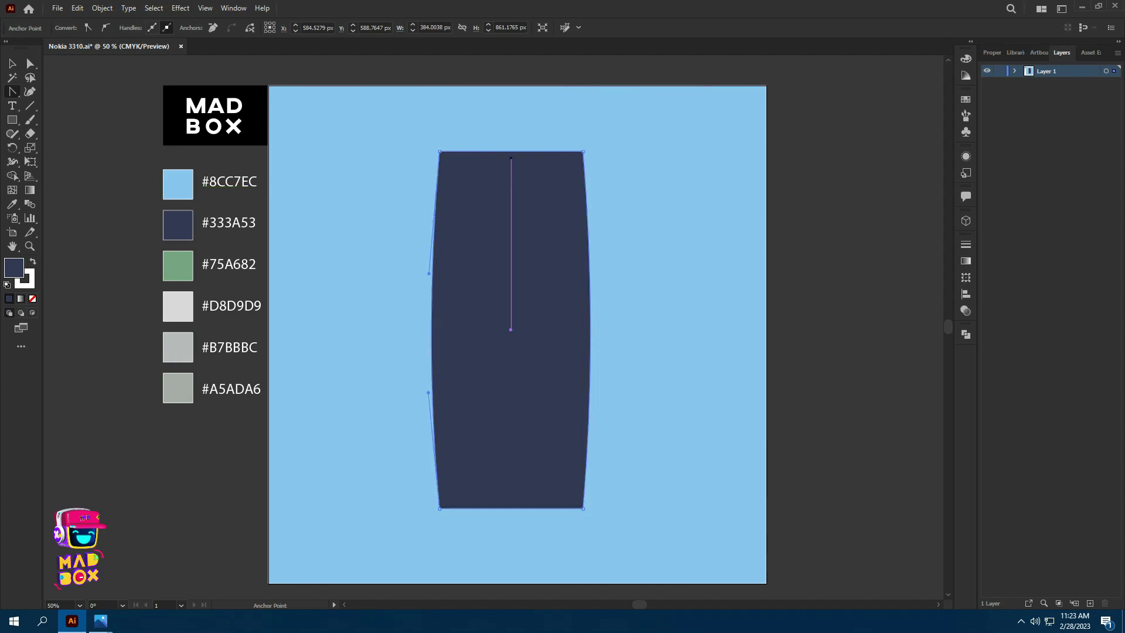
Curve the phone body's top edge slightly upward and round its top corners about 41 px and its bottom corners as well
drag(511, 151, 566, 168)
key(a)
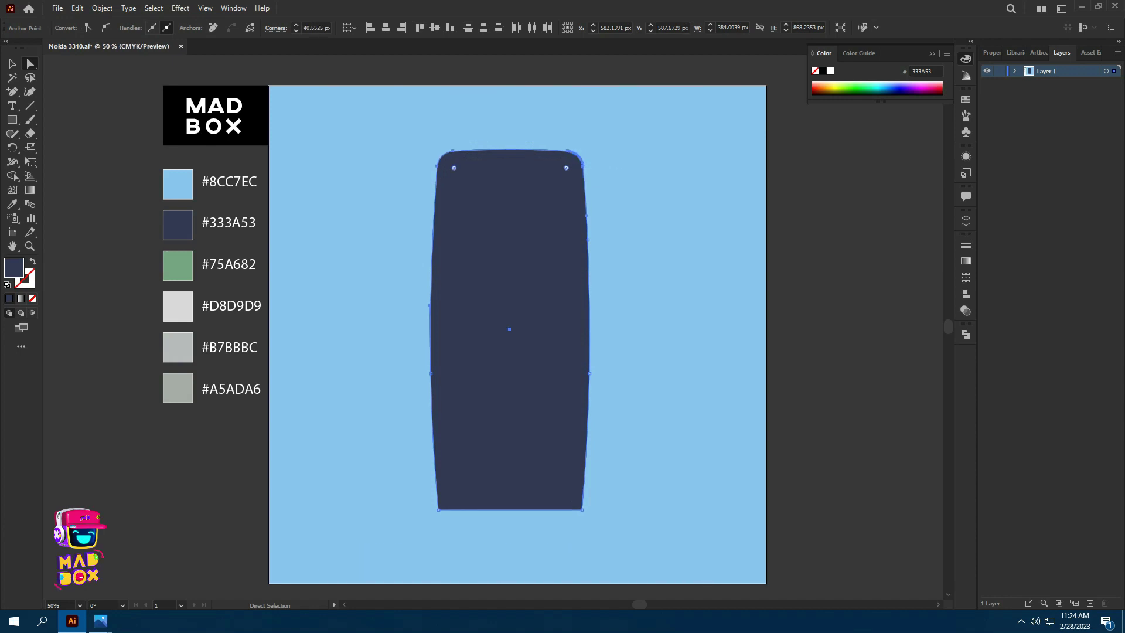
drag(574, 501, 556, 482)
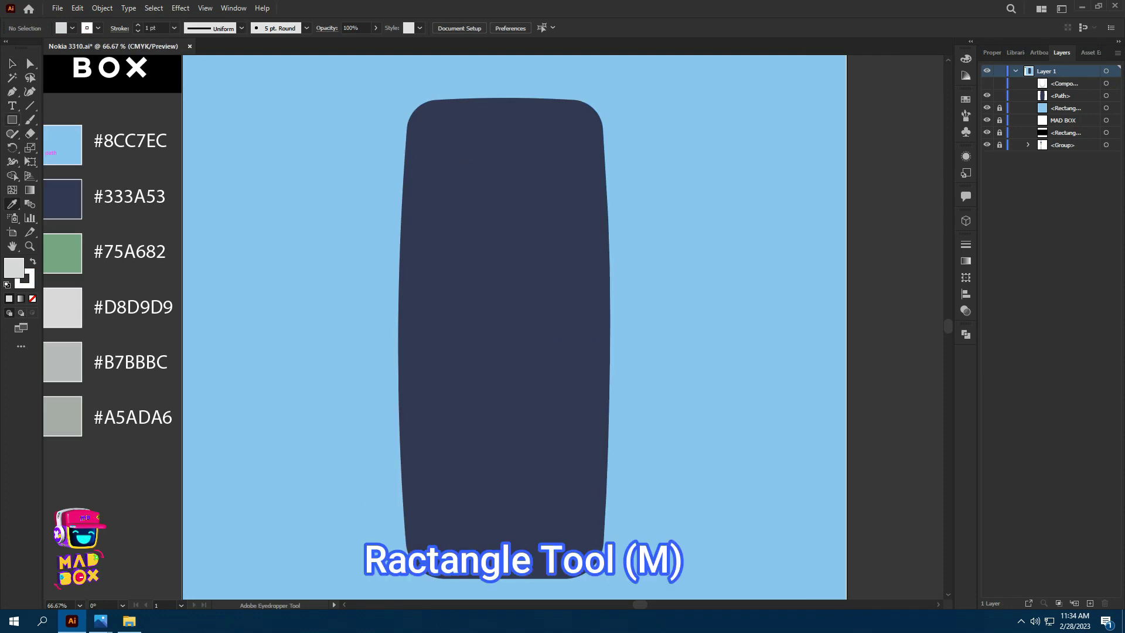
Draw a #D8D9D9 panel about 281 × 365 px on the upper phone body and widen its base to about 344 px with Free Transform
drag(427, 109, 581, 333)
key(e)
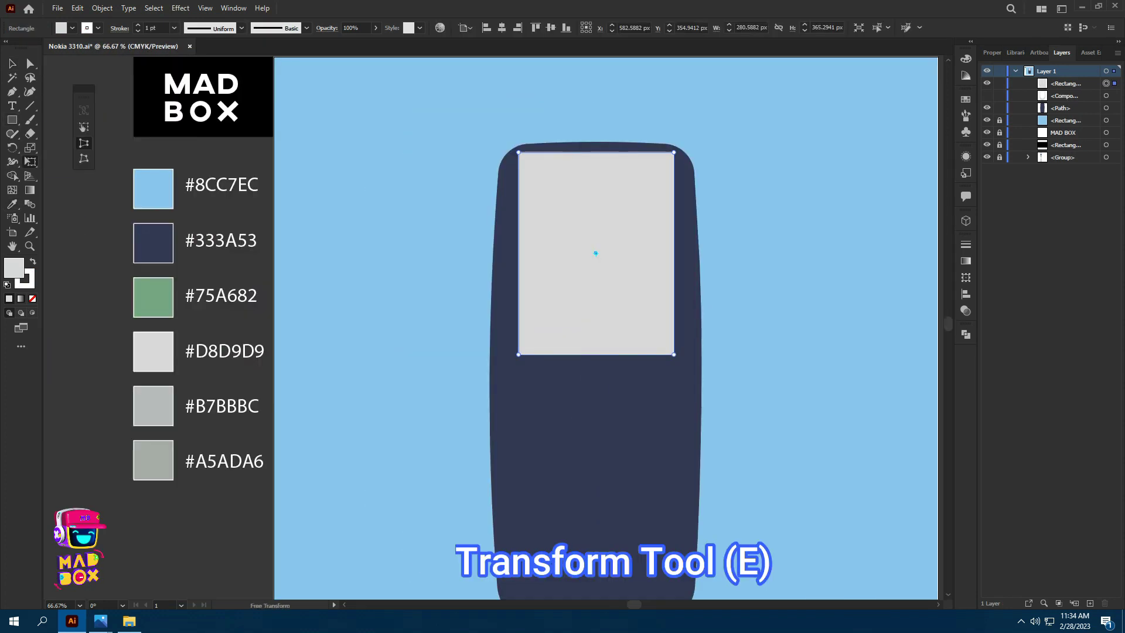
drag(519, 354, 501, 353)
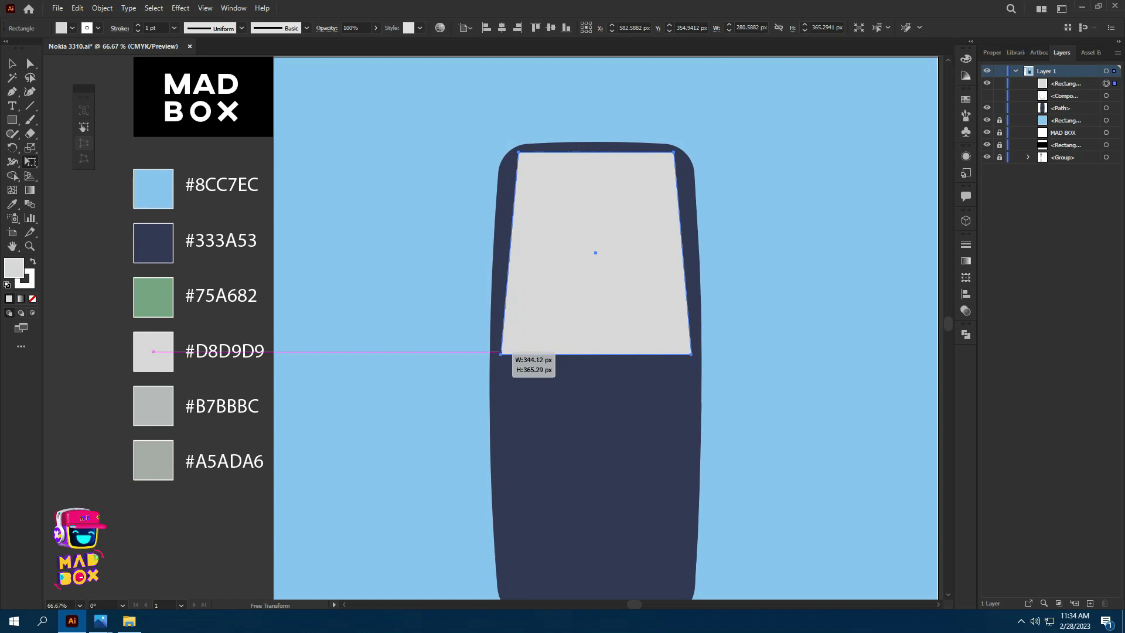
key(v)
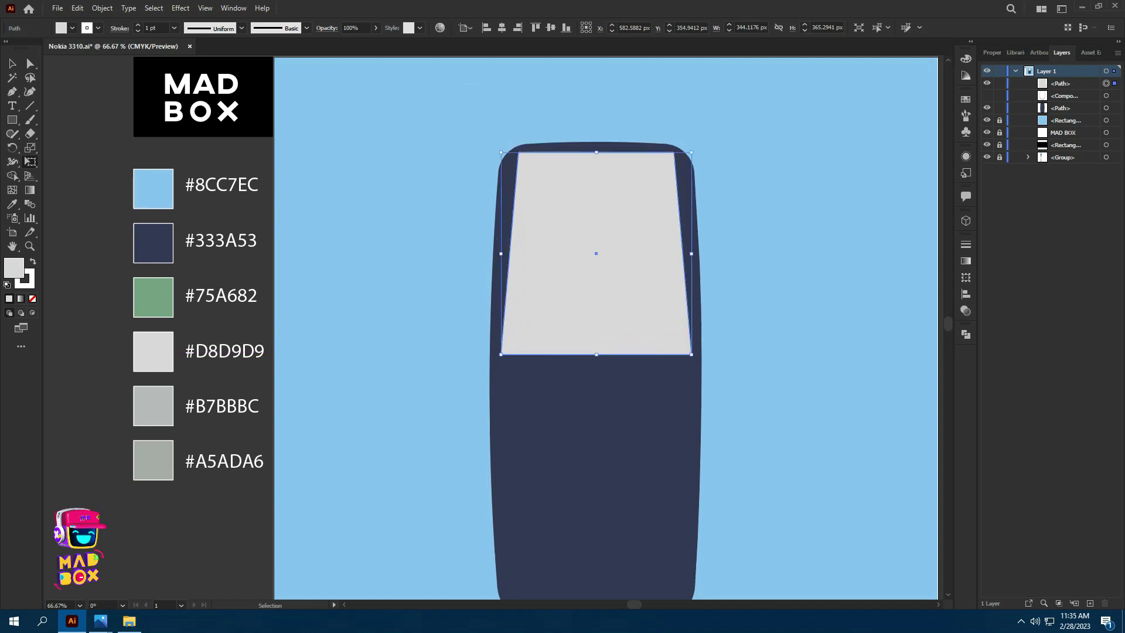
Shorten the grey panel to about 330 px high, curve its left and right sides outward, nudge it down and save
drag(597, 354, 597, 335)
key(shift+c)
drag(681, 229, 684, 237)
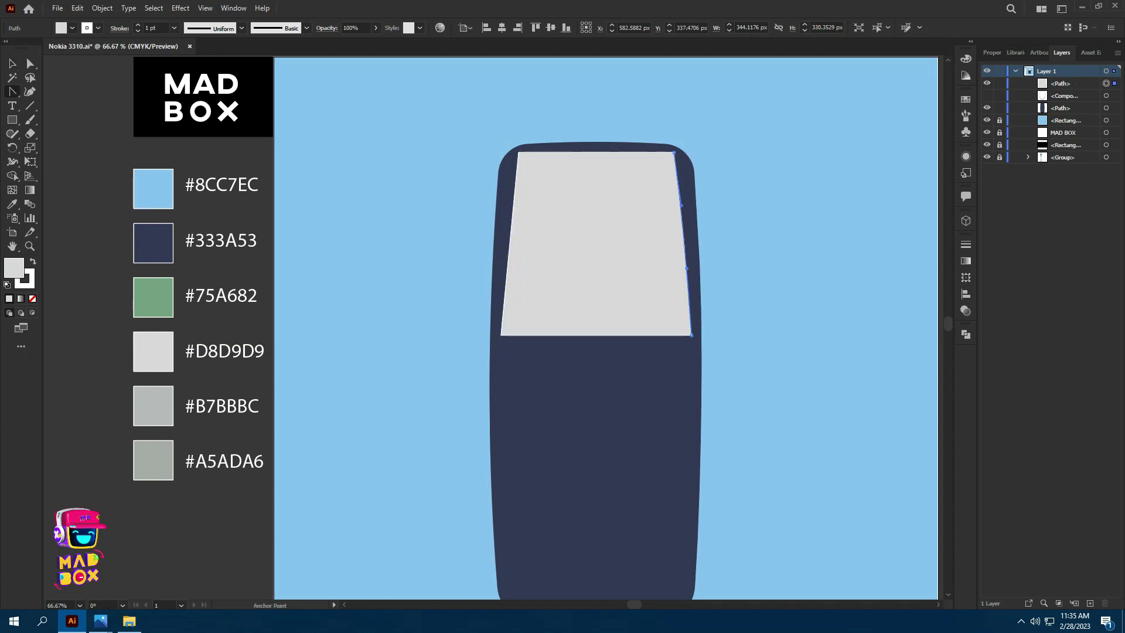
drag(511, 233, 475, 220)
key(Down)
key(Down)
key(ctrl+s)
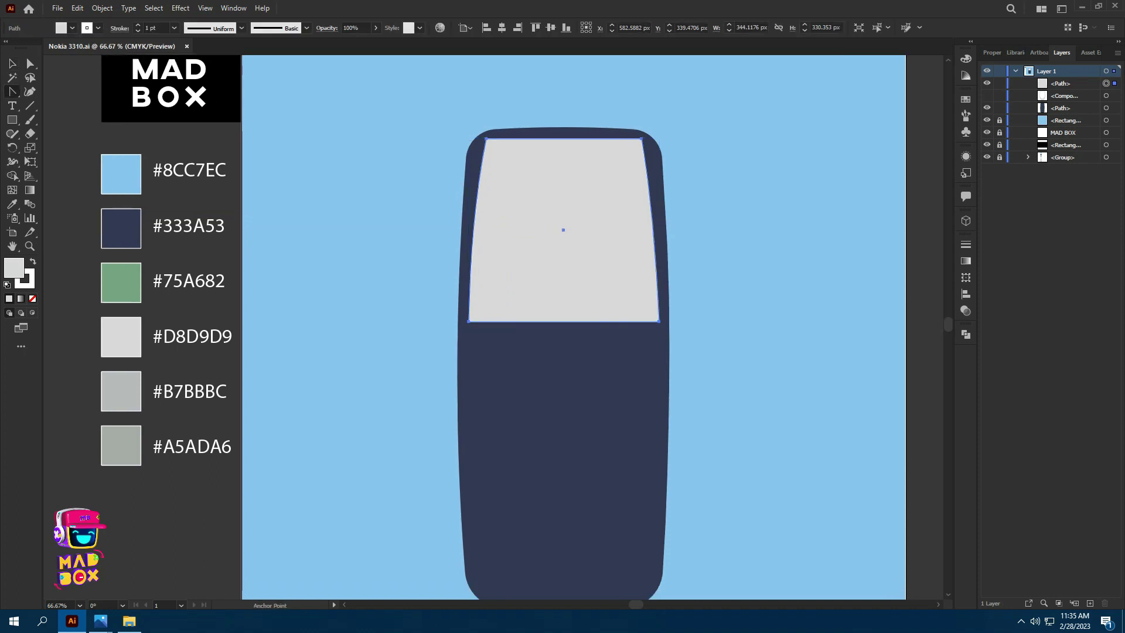
Curve the grey panel's top edge slightly upward and save the file
scroll(561, 138, up, 3)
drag(561, 143, 563, 160)
scroll(569, 173, down, 2)
key(ctrl+minus)
key(ctrl+minus)
drag(560, 389, 553, 357)
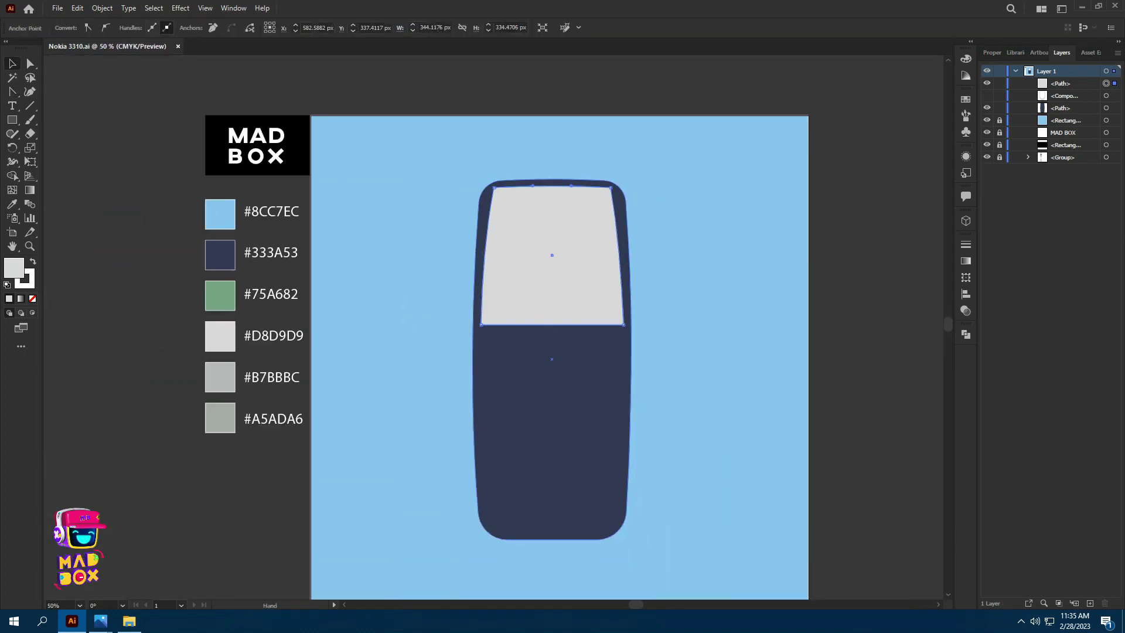
key(m)
key(ctrl+s)
Draw a light grey ellipse as wide as the panel's base, extending well below the panel's bottom edge
drag(13, 119, 59, 148)
click(499, 296)
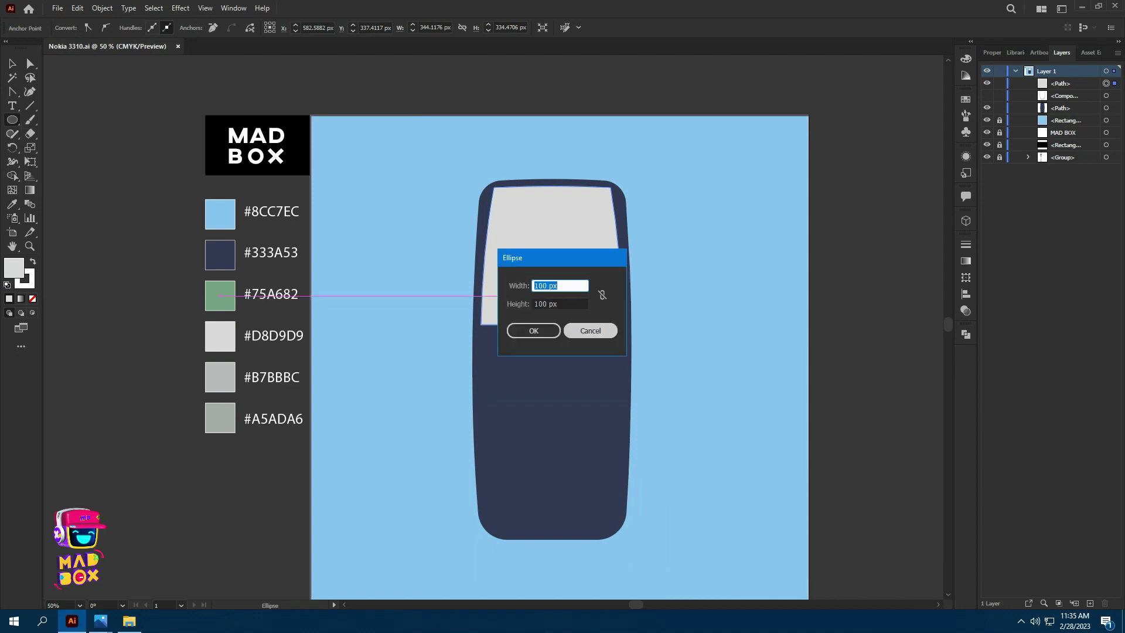
click(590, 331)
drag(492, 284, 624, 428)
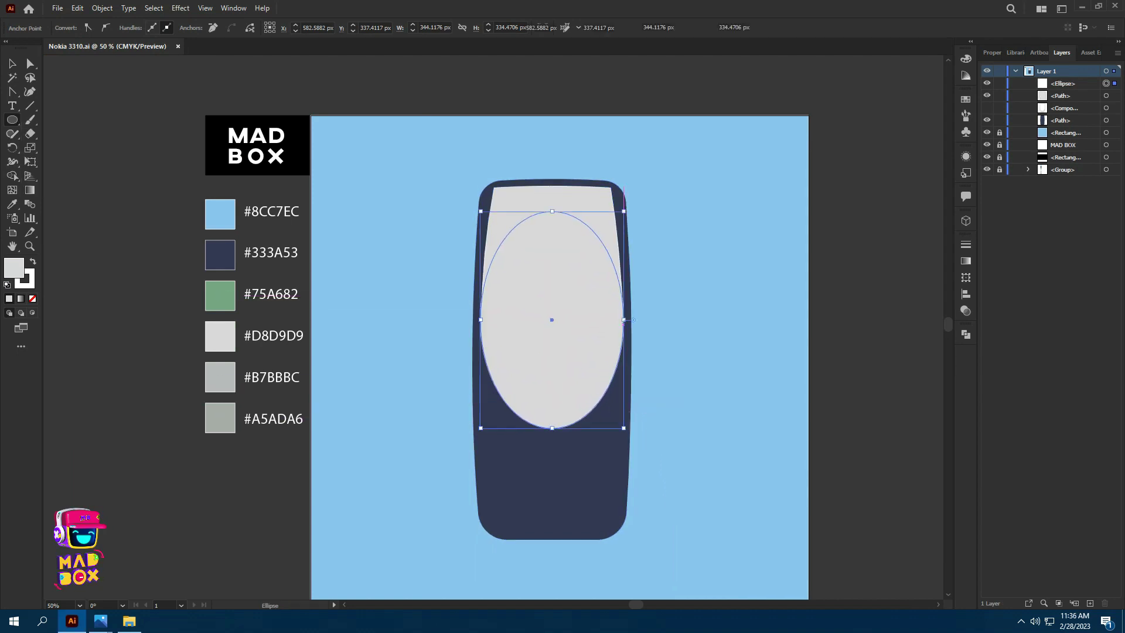
Unite the ellipse and the grey panel into one shape with Pathfinder
key(v)
shift+click(499, 199)
click(966, 334)
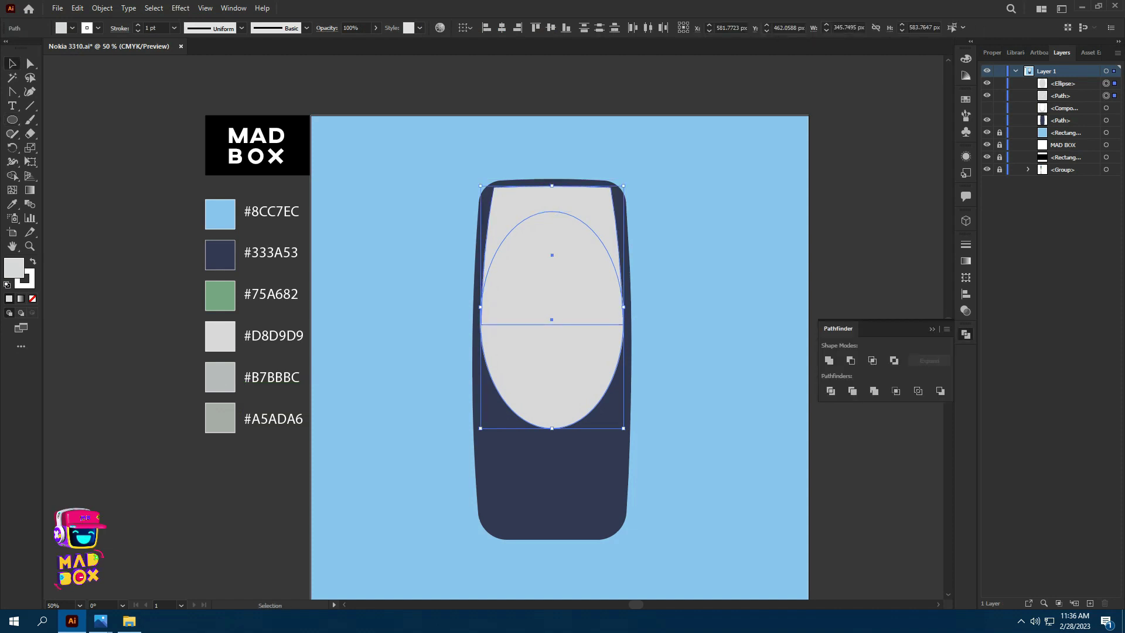
click(828, 361)
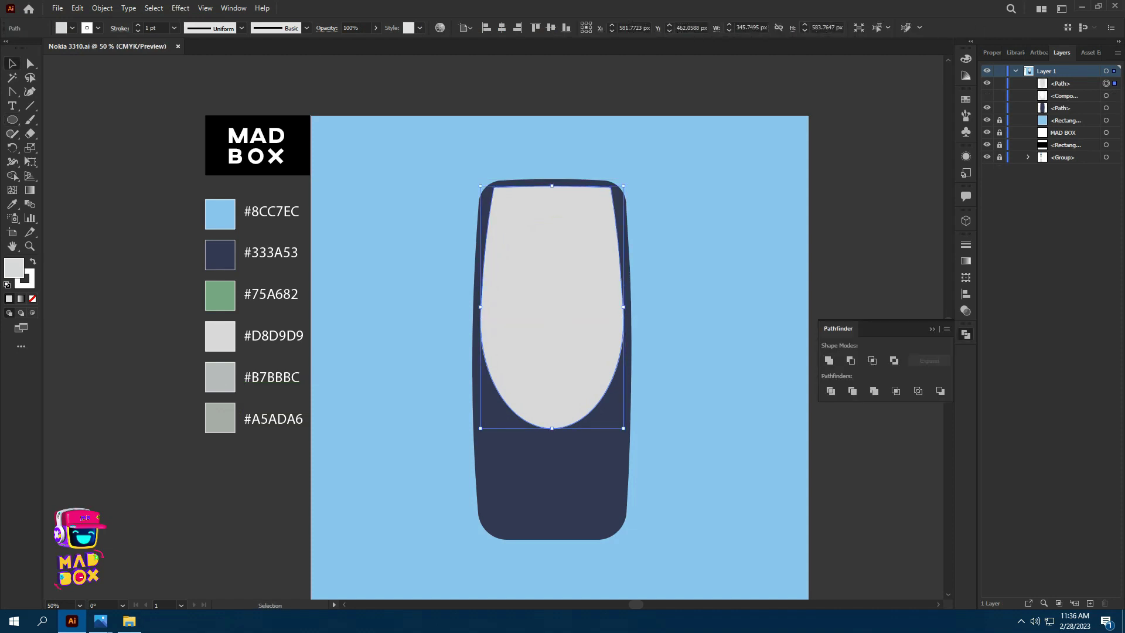
key(ctrl+shift+a)
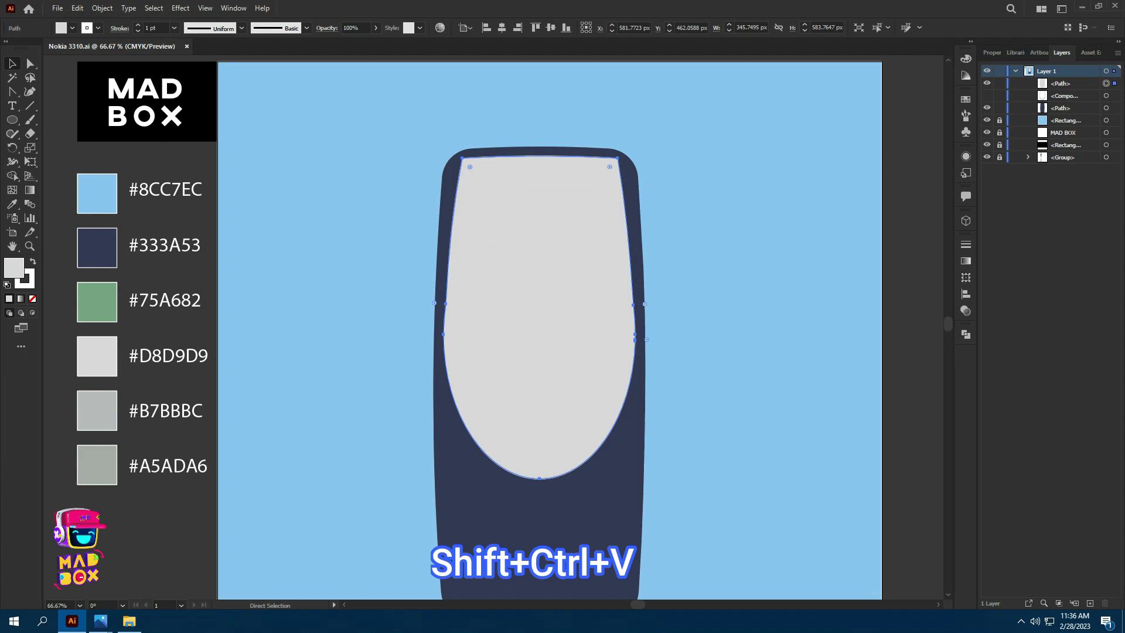
Paste a copy of the grey shape in place, colour it #333A53 and scale it about its centre to about 314 × 530 px
key(ctrl+shift+v)
key(i)
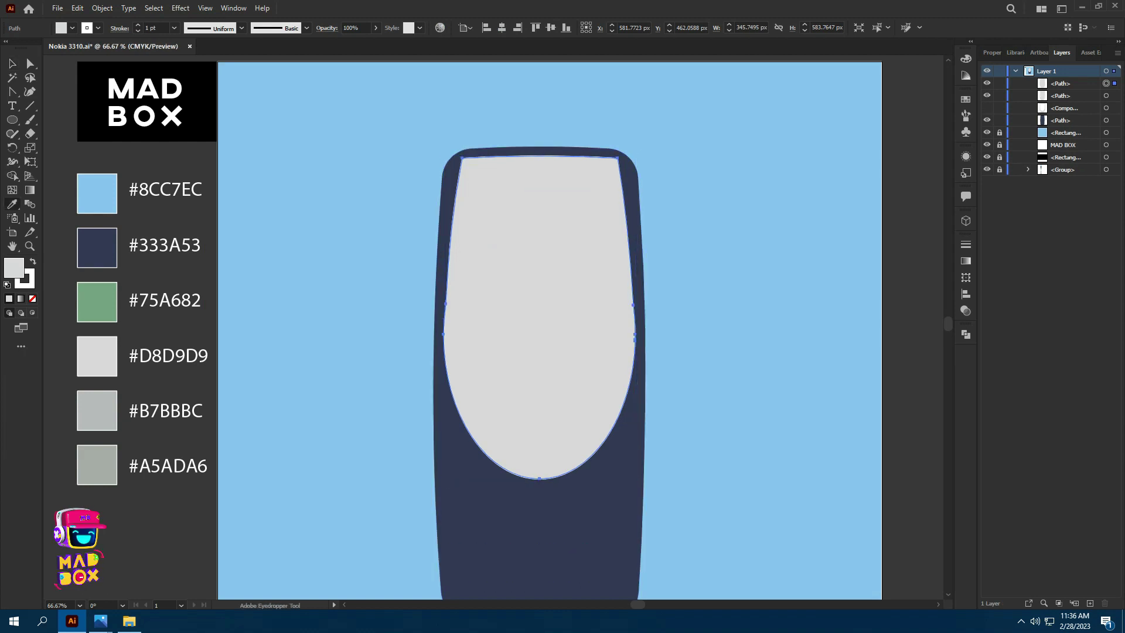
key(v)
drag(636, 157, 626, 170)
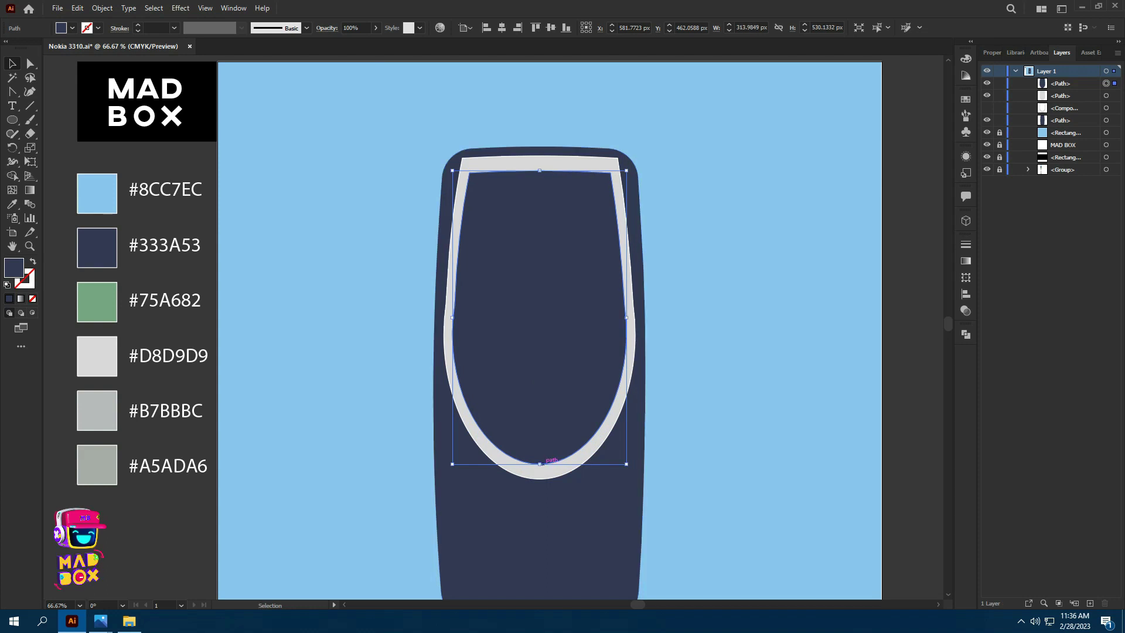
Shorten the dark inner copy from below and raise its top edge, leaving a thin grey border with a thicker curved band underneath
drag(539, 469, 533, 430)
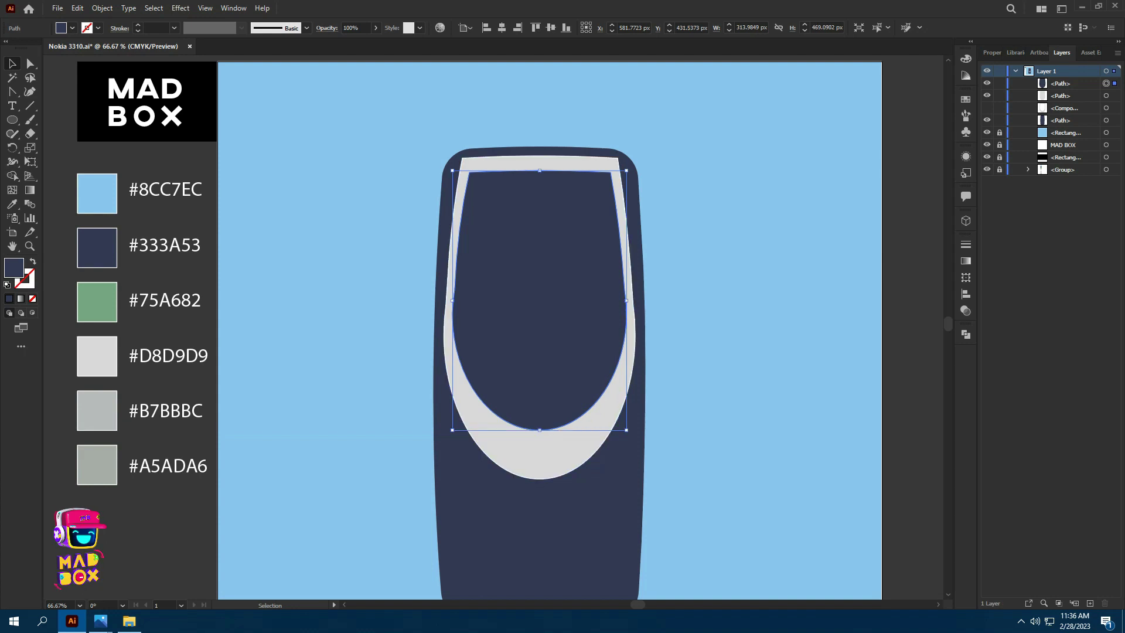
drag(535, 430, 539, 440)
drag(539, 170, 539, 163)
drag(626, 302, 626, 299)
Subtract the dark inner copy from the grey shape with Minus Front to make a hollow frame, and save
shift+click(630, 328)
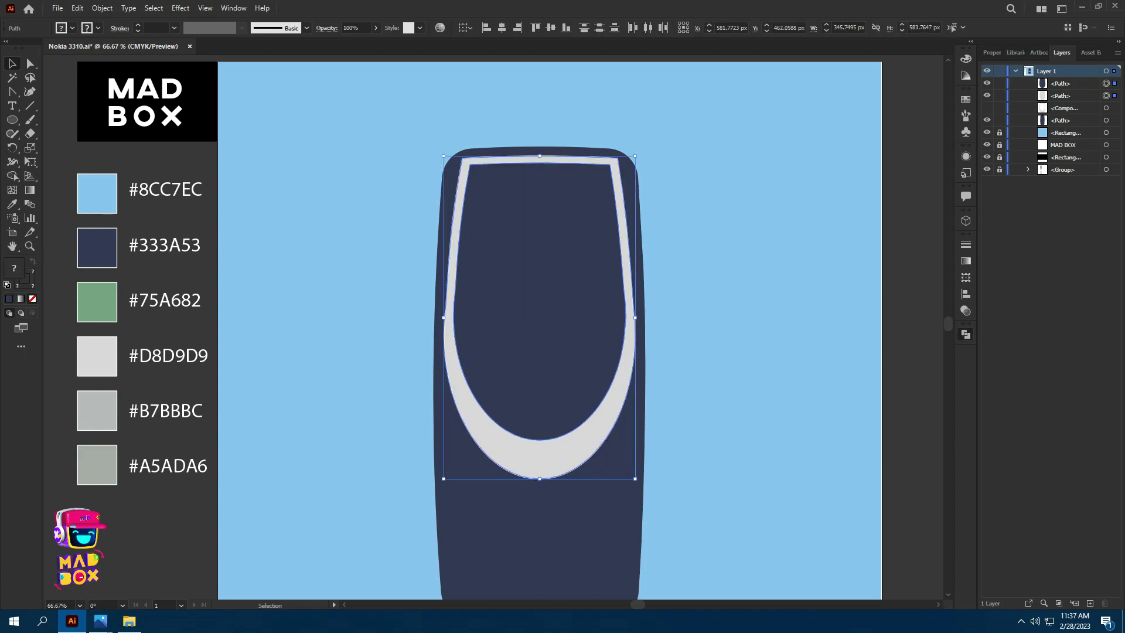
click(966, 334)
click(850, 360)
key(ctrl+s)
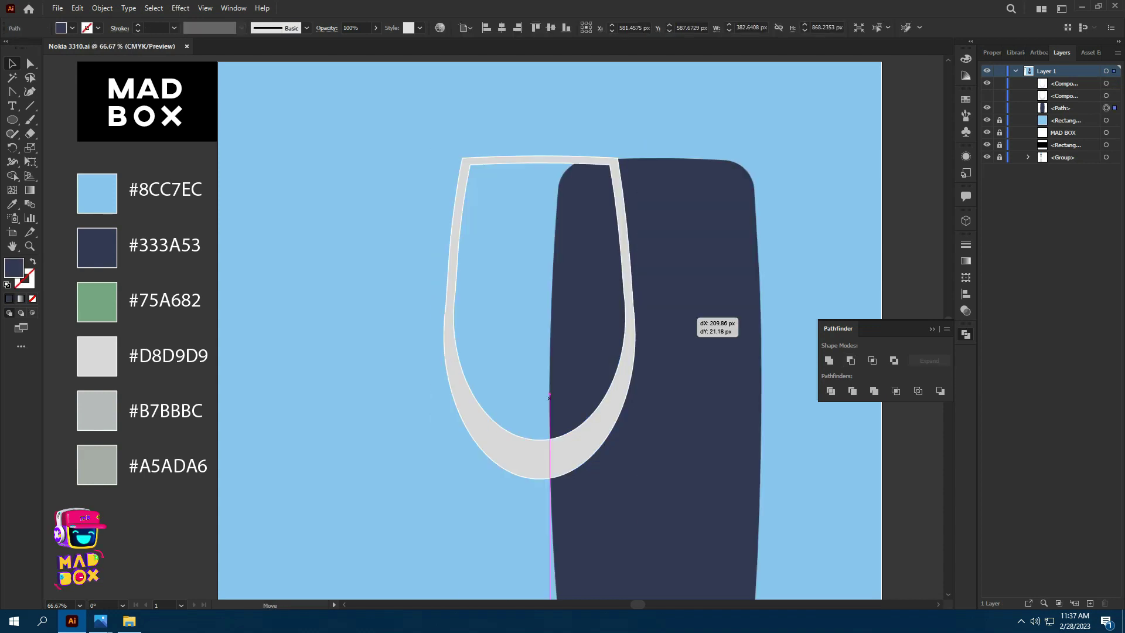
Remove the stroke from the grey frame and save the file
key(x)
key(slash)
key(x)
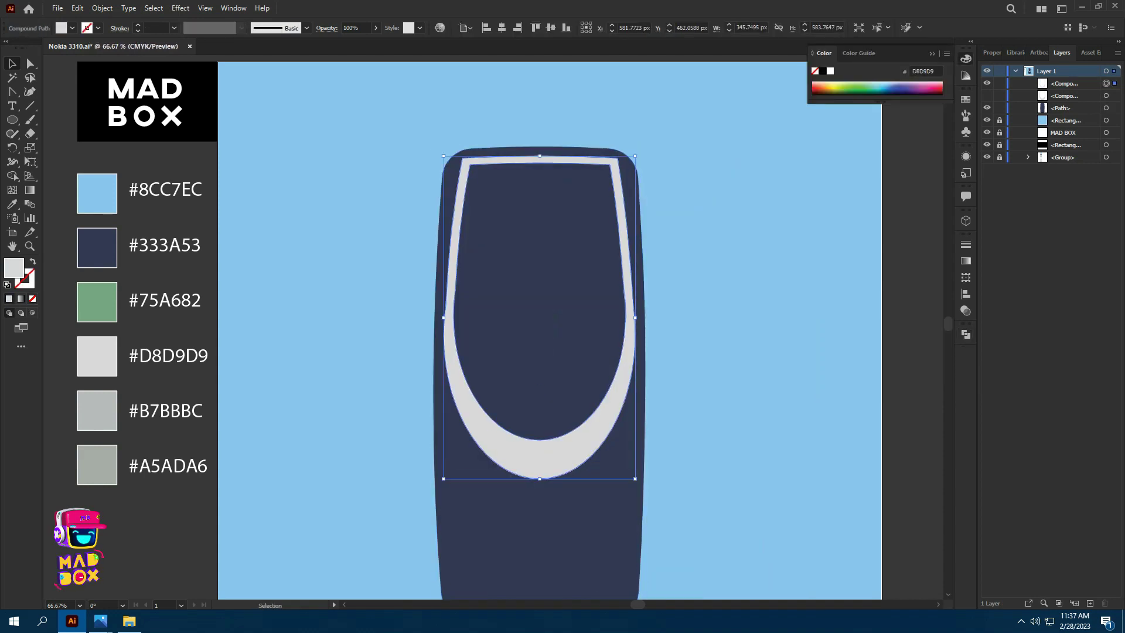
key(ctrl+s)
Widen the top of the grey frame slightly and symmetrically using Free Transform's perspective distortion
drag(539, 328, 540, 315)
key(ctrl+shift+b)
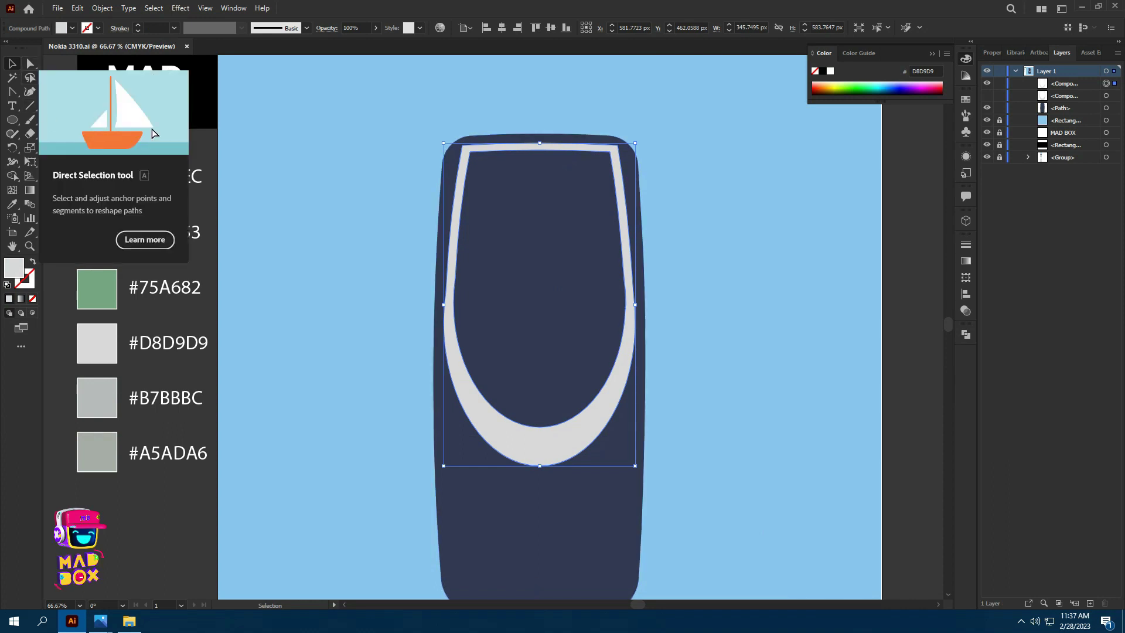
click(31, 162)
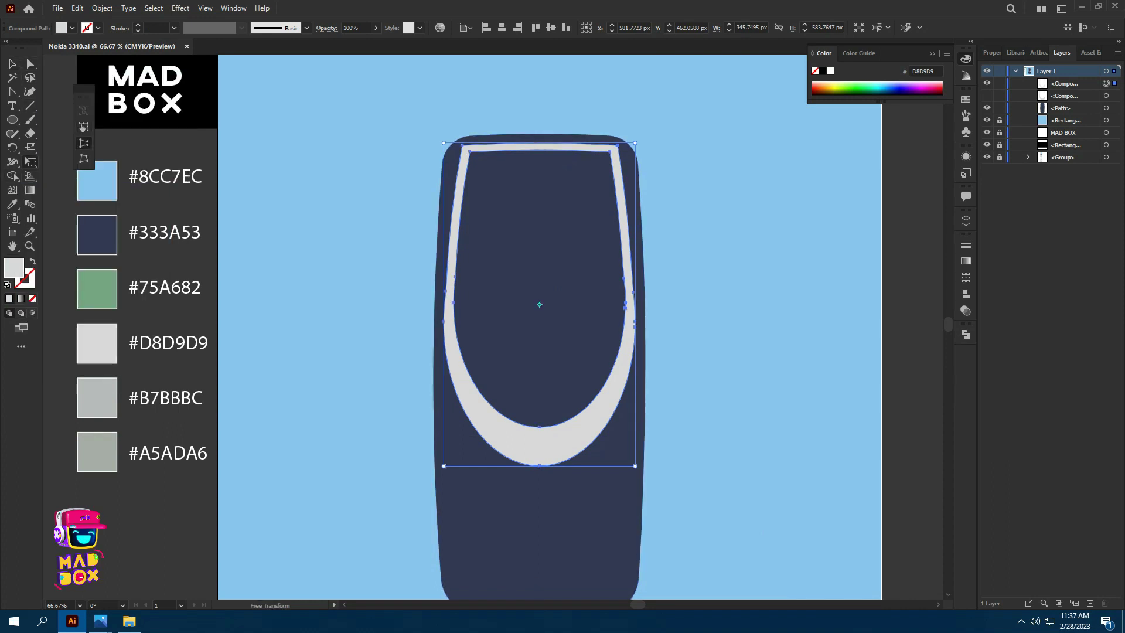
drag(635, 143, 642, 143)
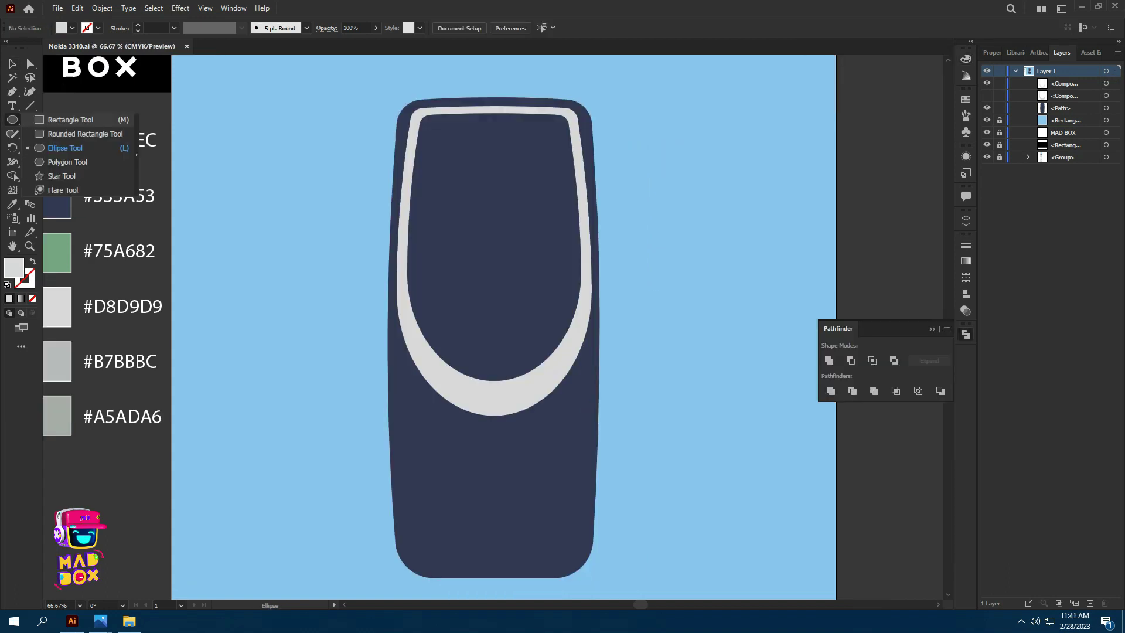
Draw a #D8D9D9 screen rectangle about 262 × 197 px with corners rounded about 9 px inside the grey frame
click(70, 120)
click(966, 334)
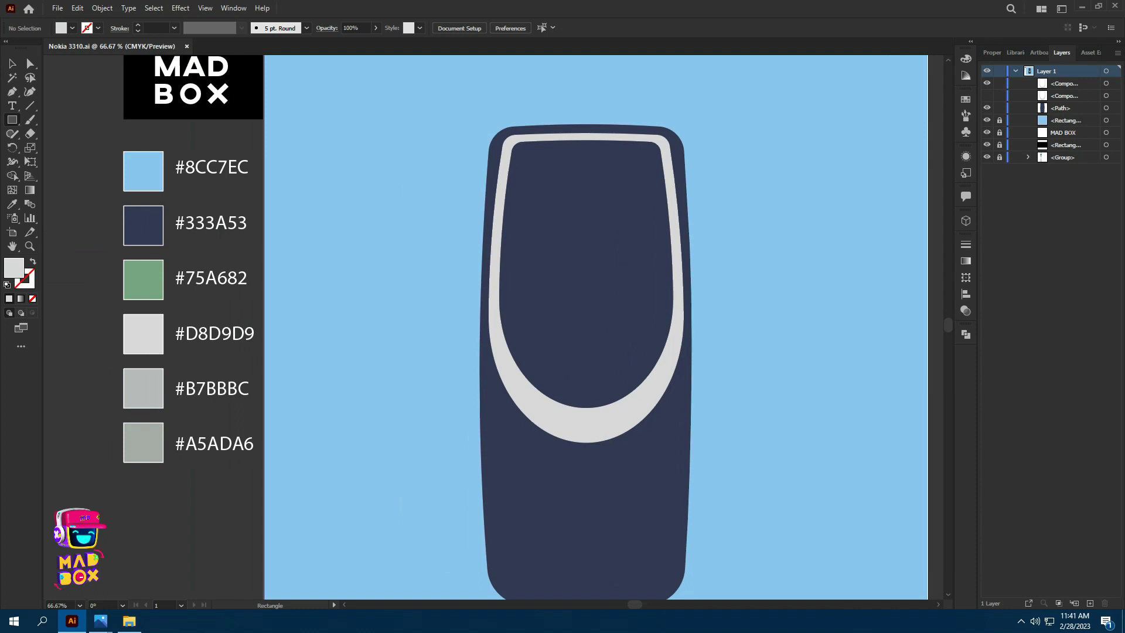
mouse_move(512, 239)
mouse_down()
mouse_move(651, 345)
mouse_move(660, 340)
mouse_up()
key(ctrl+equal)
key(ctrl+equal)
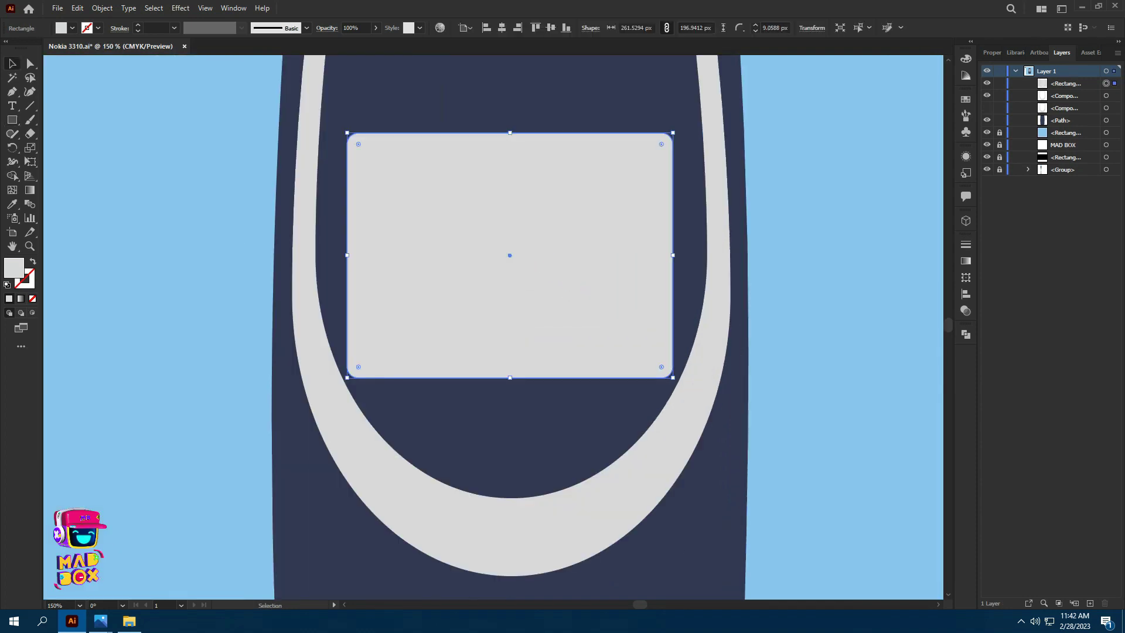
Bow the top and bottom edges of the grey screen rectangle outward to a height of about 208 px
drag(11, 91, 59, 134)
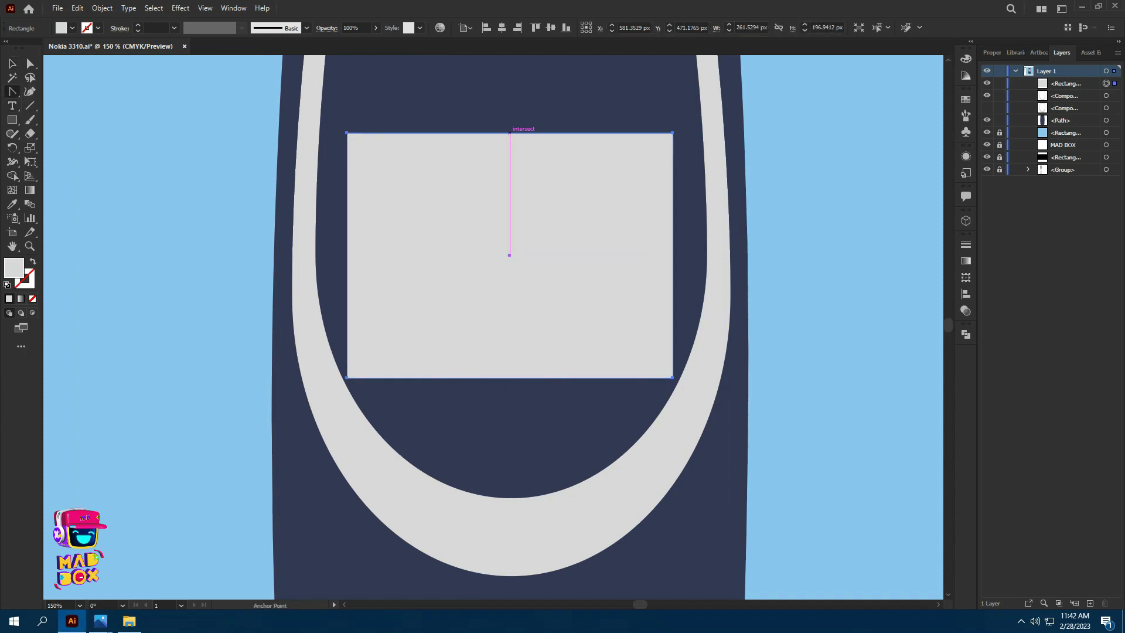
drag(510, 133, 510, 127)
drag(510, 378, 510, 386)
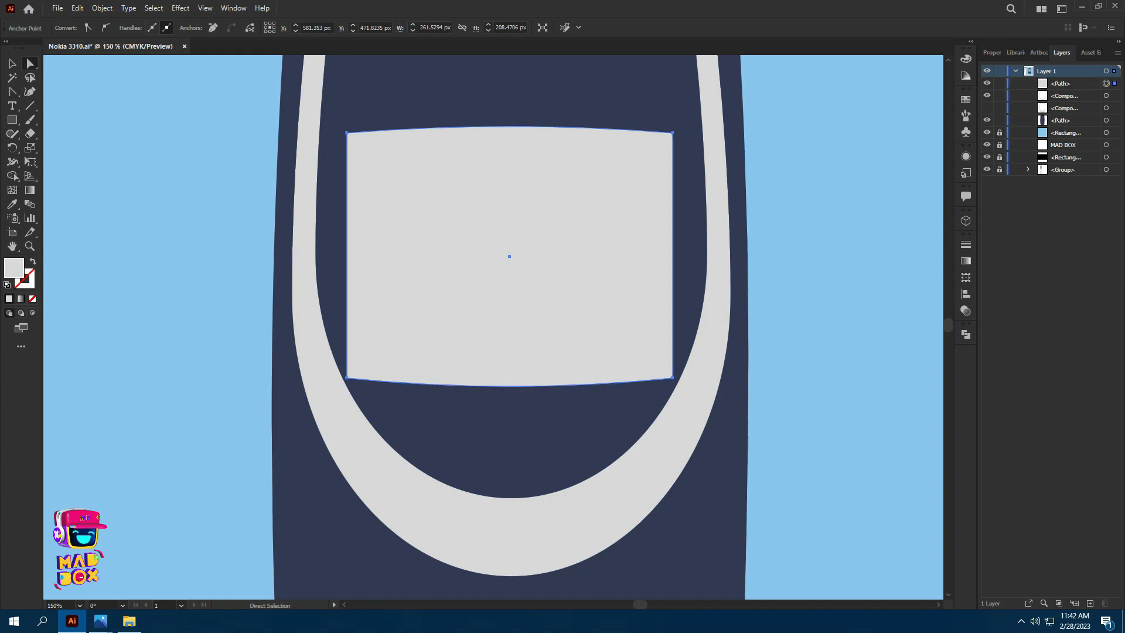
Round the corners of the bowed screen shape slightly and enlarge it to about 267 × 213 px
drag(666, 139, 663, 142)
key(v)
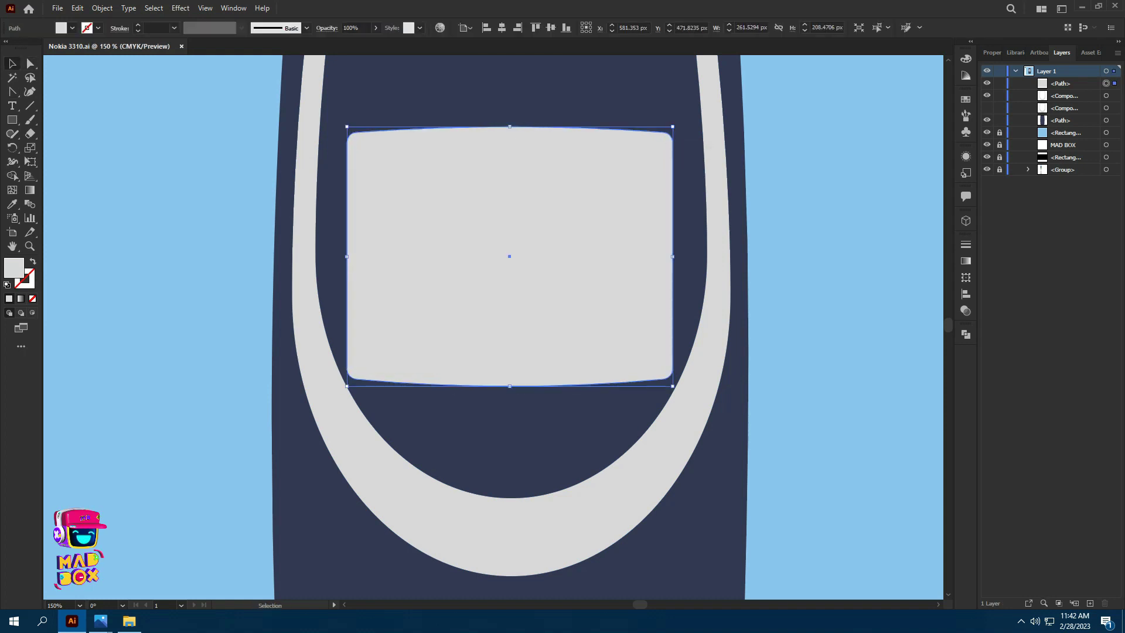
drag(673, 386, 691, 387)
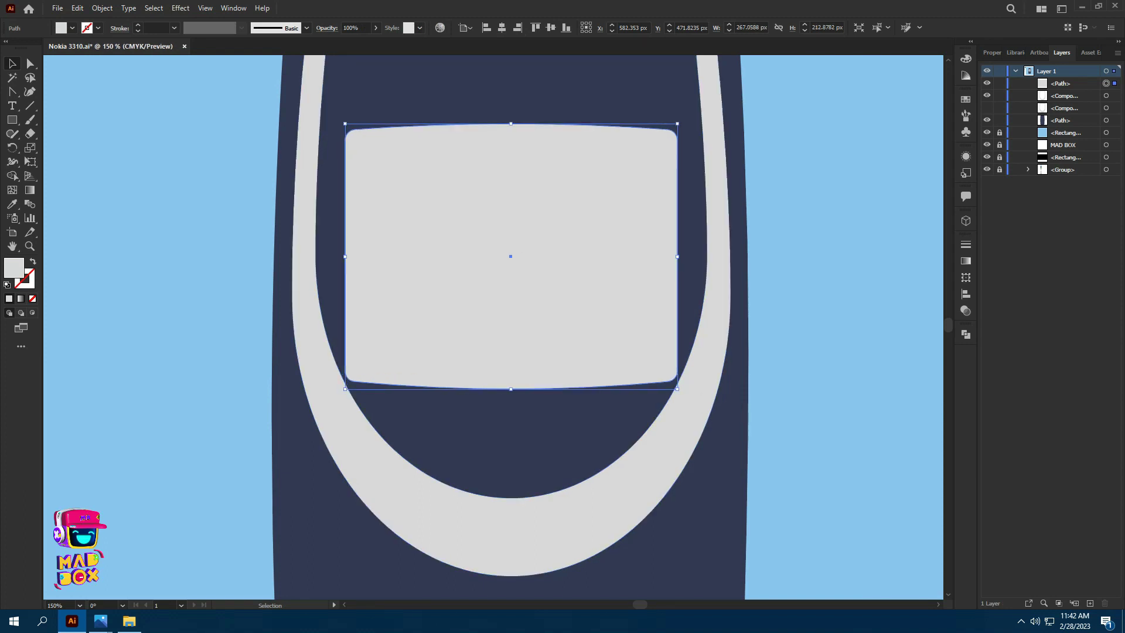
Fill the screen shape with the palette's #75A682 green and save the file
key(ctrl+0)
scroll(534, 204, up, 1)
drag(503, 174, 539, 278)
key(i)
click(207, 299)
key(v)
key(ctrl+s)
key(ctrl+shift+a)
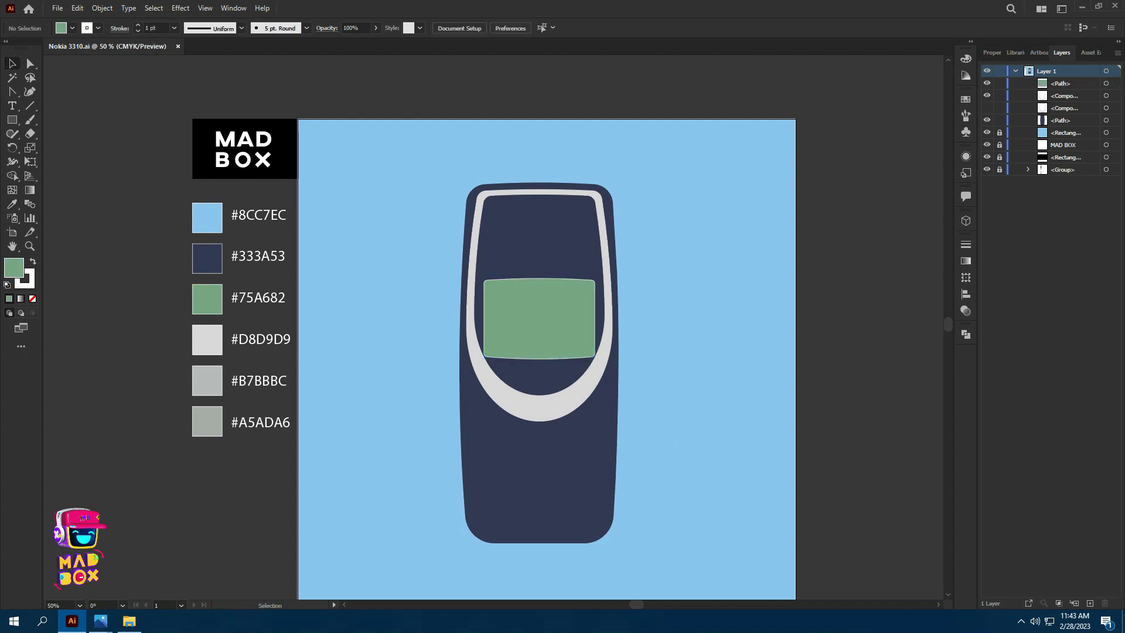
Remove the white stroke from the green screen shape
click(539, 318)
key(shift+x)
key(x)
key(shift+x)
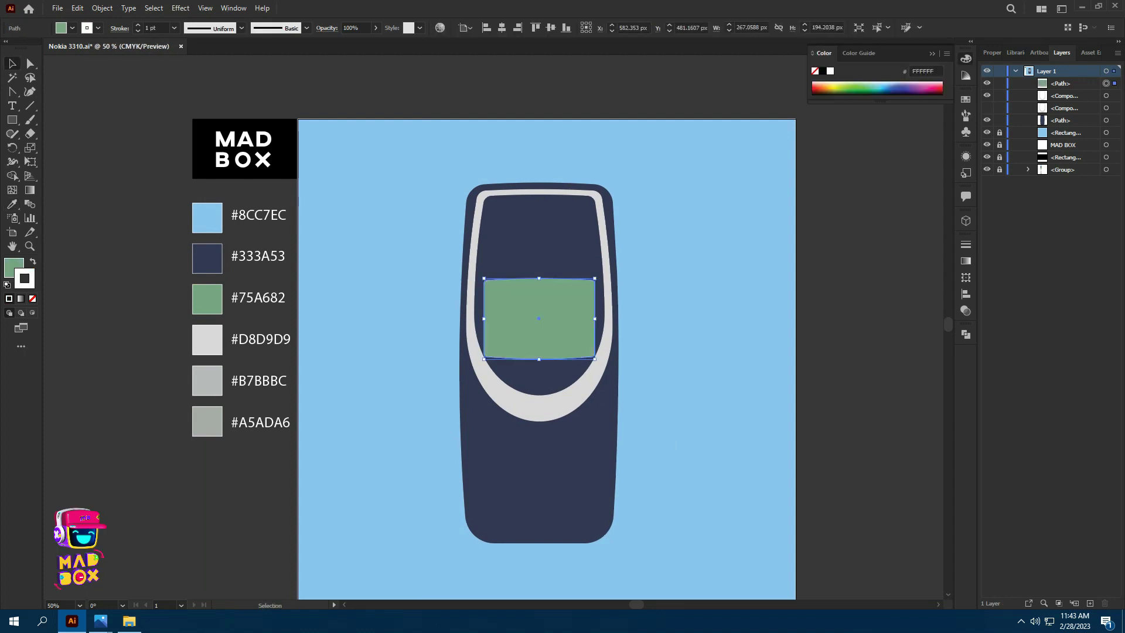
key(/)
key(x)
Draw an ellipse about 182 × 117 px over the bottom curve of the frame and fill it with #D8D9D9
click(13, 120)
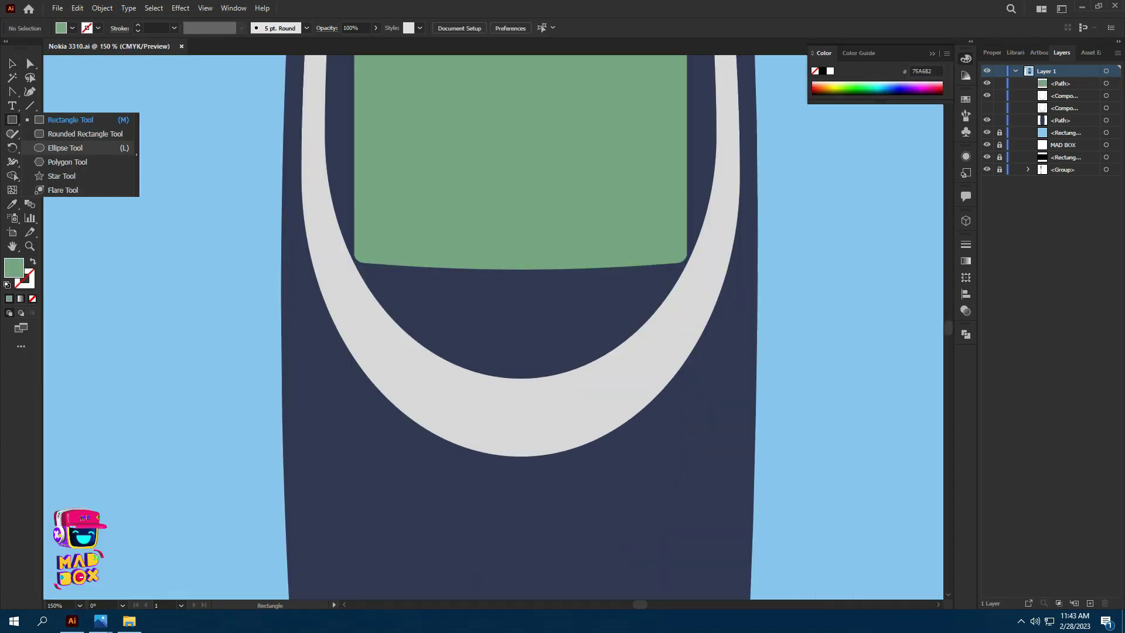
click(58, 148)
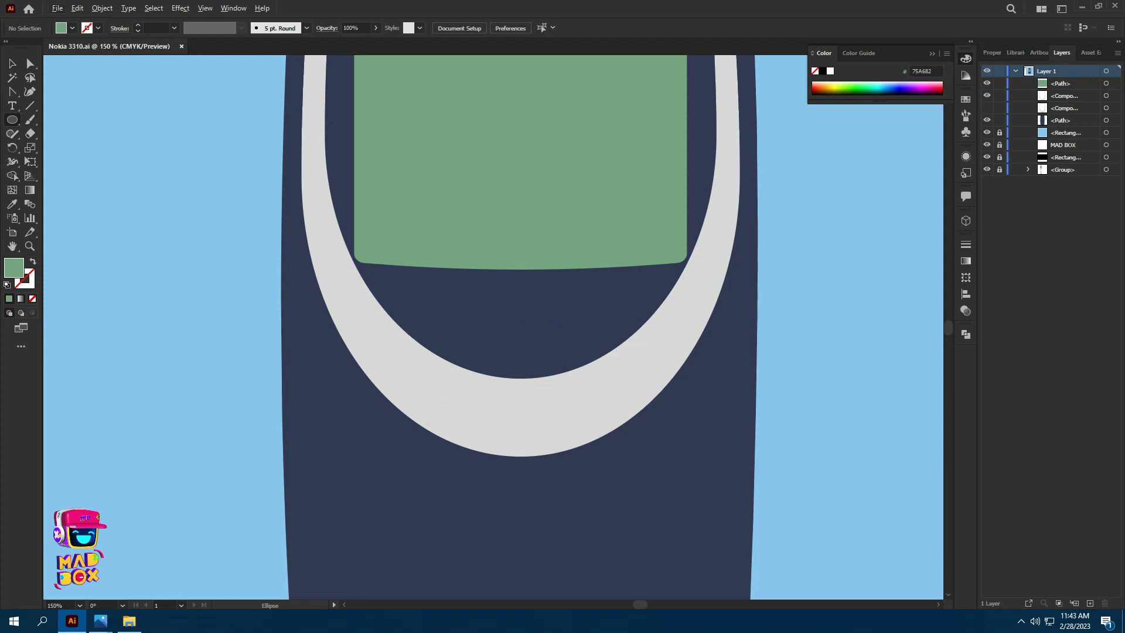
scroll(498, 328, down, 3)
mouse_move(381, 271)
mouse_down()
mouse_move(611, 407)
mouse_move(609, 395)
mouse_up()
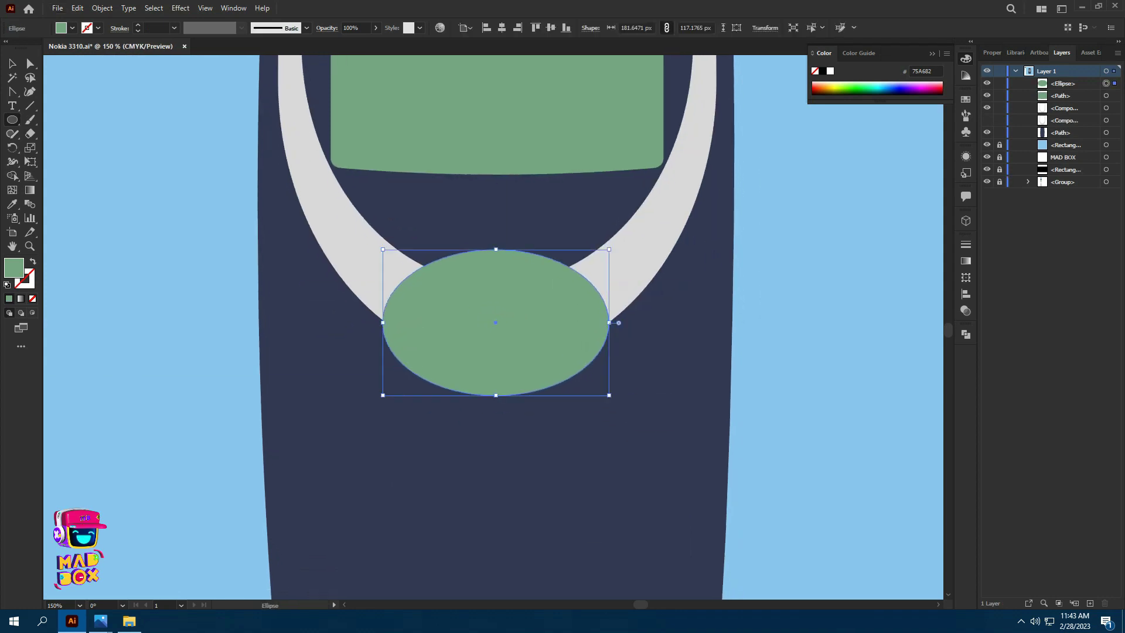
key(i)
click(595, 270)
key(v)
Raise the ellipse about 9 px and widen it symmetrically to about 292 px
drag(543, 293, 543, 281)
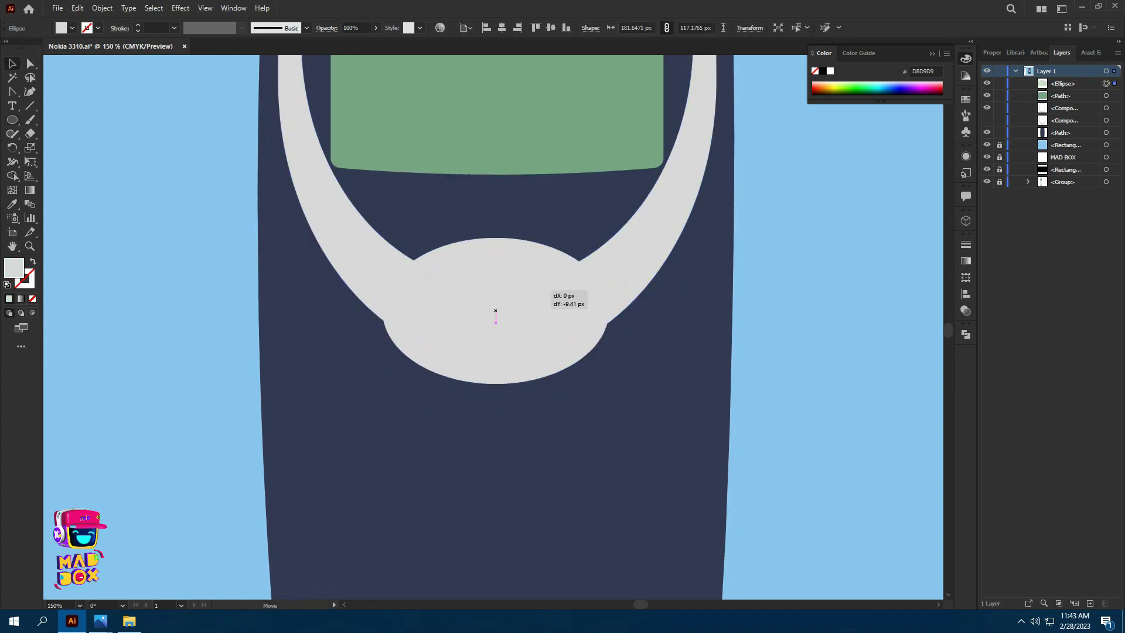
drag(495, 311, 496, 322)
drag(608, 310, 679, 311)
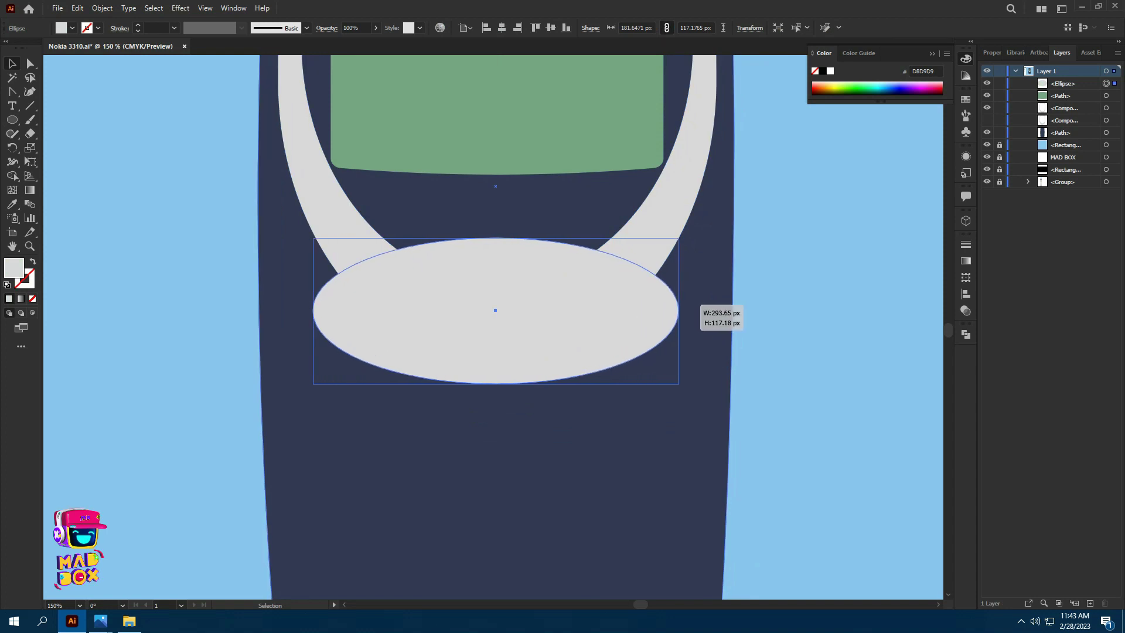
Nudge the ellipse into position over the frame's bottom curve, with its upper edge bulging into the dark area below the screen
drag(572, 290, 574, 297)
key(Up)
key(Up)
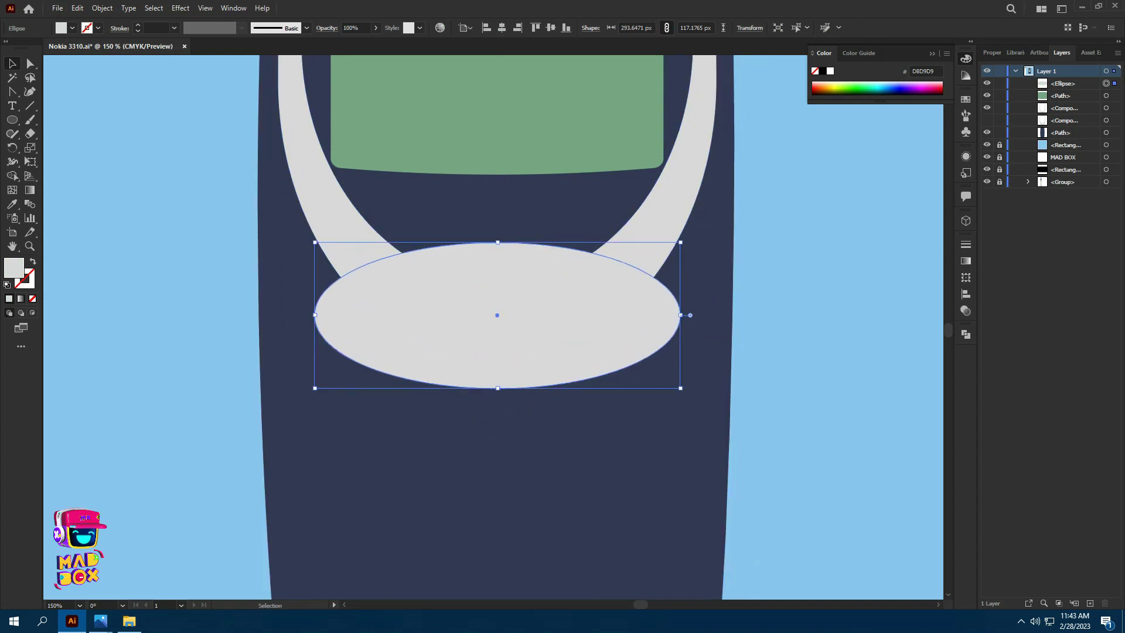
key(Up)
key(Up)
key(Up)
key(Up)
key(Up)
key(Up)
key(Up)
key(Up)
key(Up)
scroll(582, 301, down, 2)
scroll(582, 300, up, 1)
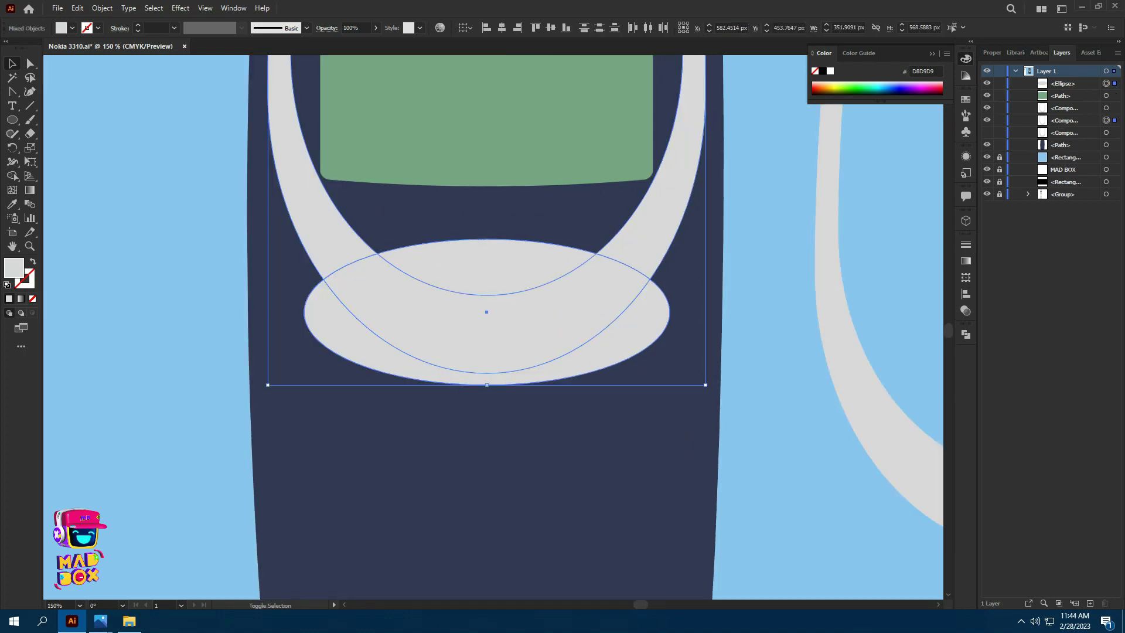
Split the ellipse along the frame's outer edge with Shape Builder, delete the part outside the frame, and save
click(486, 469)
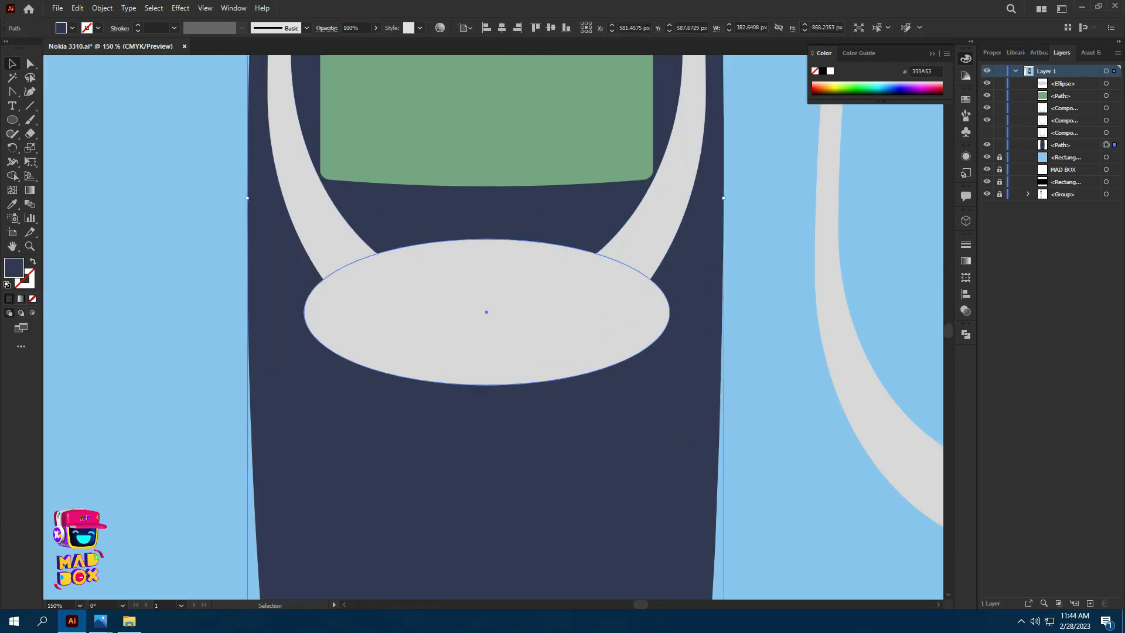
click(486, 312)
shift+click(648, 228)
key(shift+m)
click(487, 379)
key(v)
key(ctrl+shift+a)
click(486, 379)
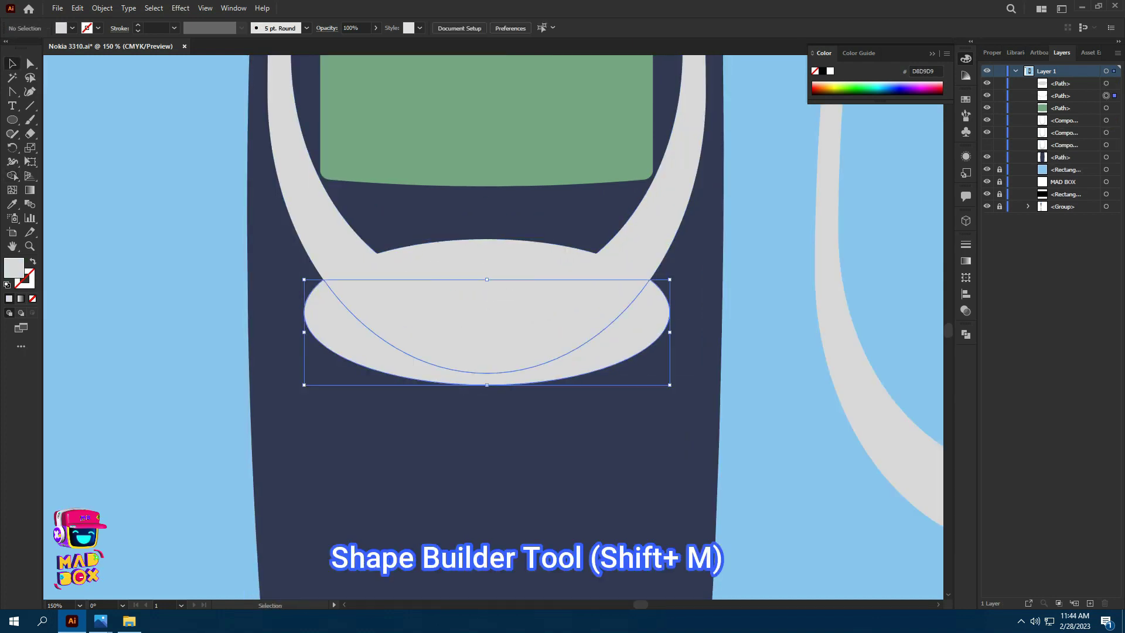
key(Delete)
key(ctrl+s)
Bring the light grey frame to the front of the remaining ellipse piece and save the file
click(486, 312)
click(648, 228)
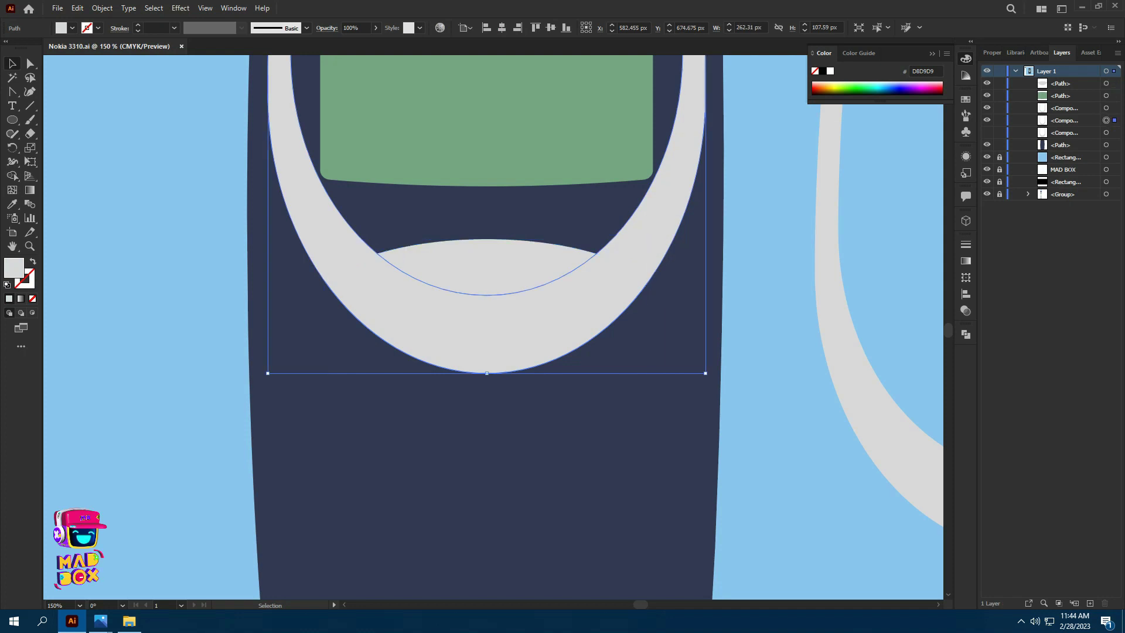
right_click(676, 219)
mouse_move(706, 367)
click(859, 367)
key(ctrl+s)
key(ctrl+shift+a)
Divide the ellipse piece along the frame's inner edge with Shape Builder, using the frame and the piece together
click(486, 270)
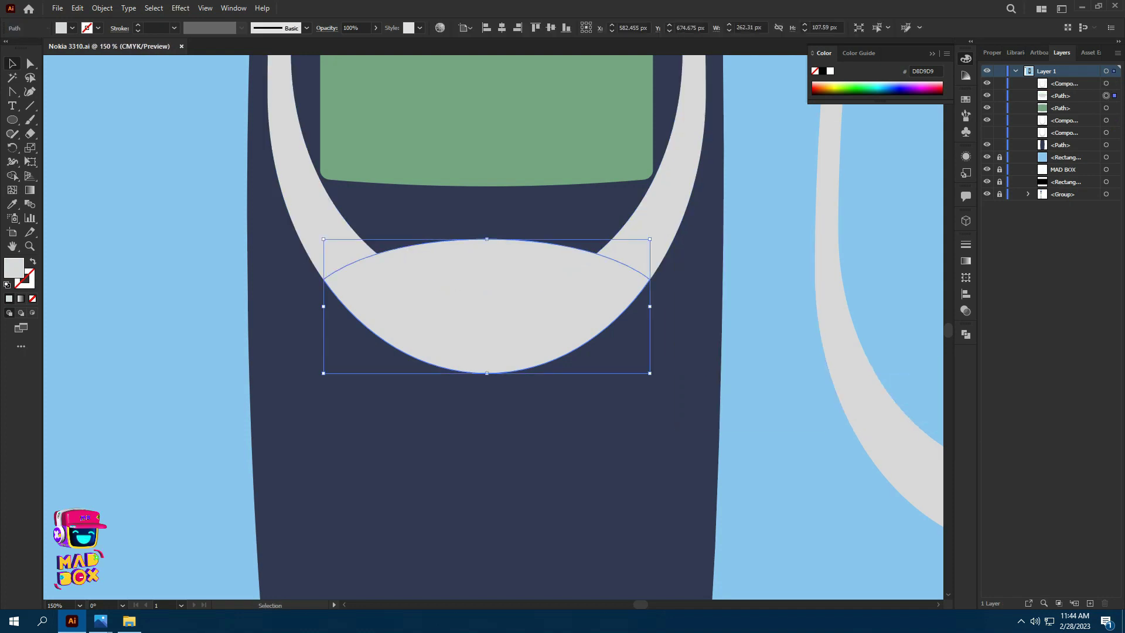
shift+click(648, 228)
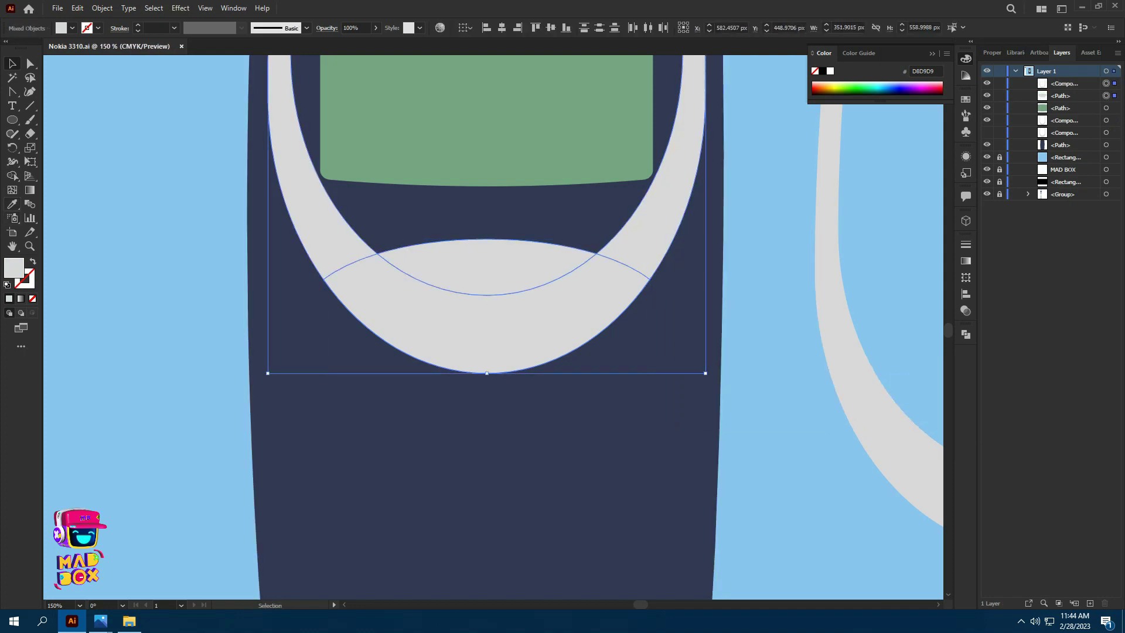
click(11, 176)
click(487, 266)
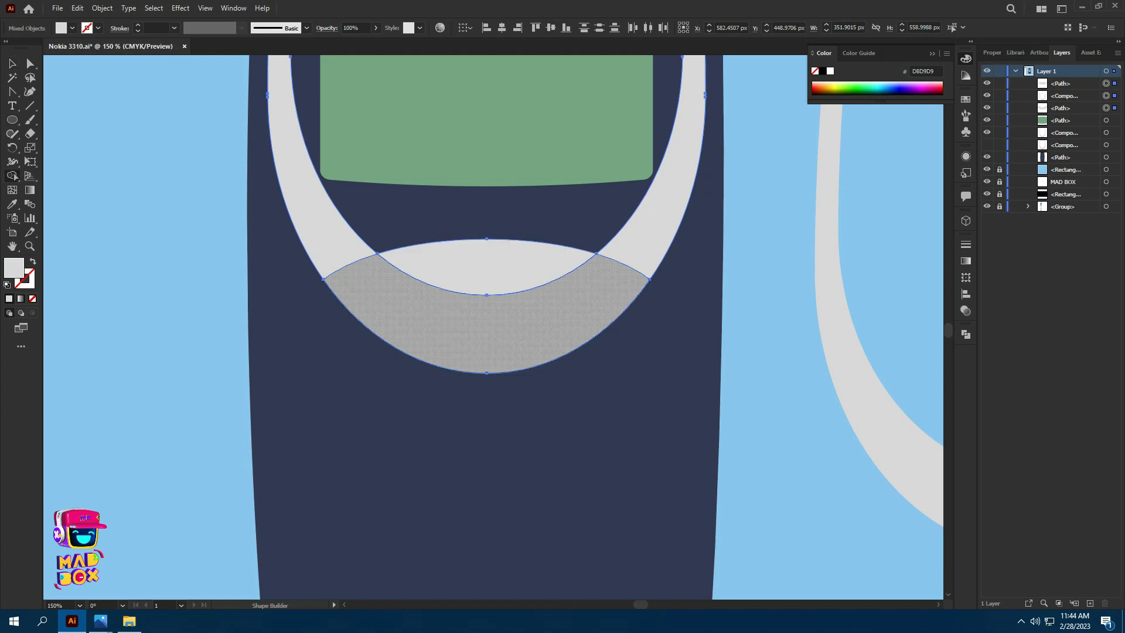
Move the frame aside and delete the leftover ellipse piece that lay beneath its bottom curve
key(v)
click(486, 410)
click(487, 334)
click(486, 270)
drag(486, 334, 522, 447)
click(516, 328)
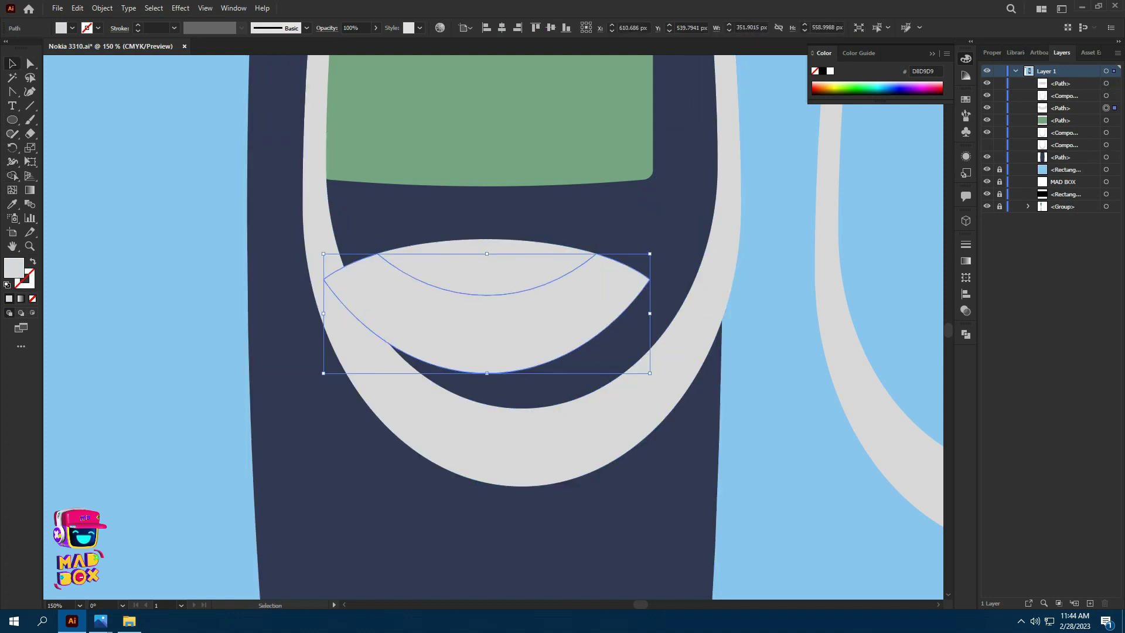
key(Delete)
Move the frame back around the screen so its inner edge fits the remaining ellipse cap
scroll(633, 388, down, 1)
drag(633, 388, 583, 440)
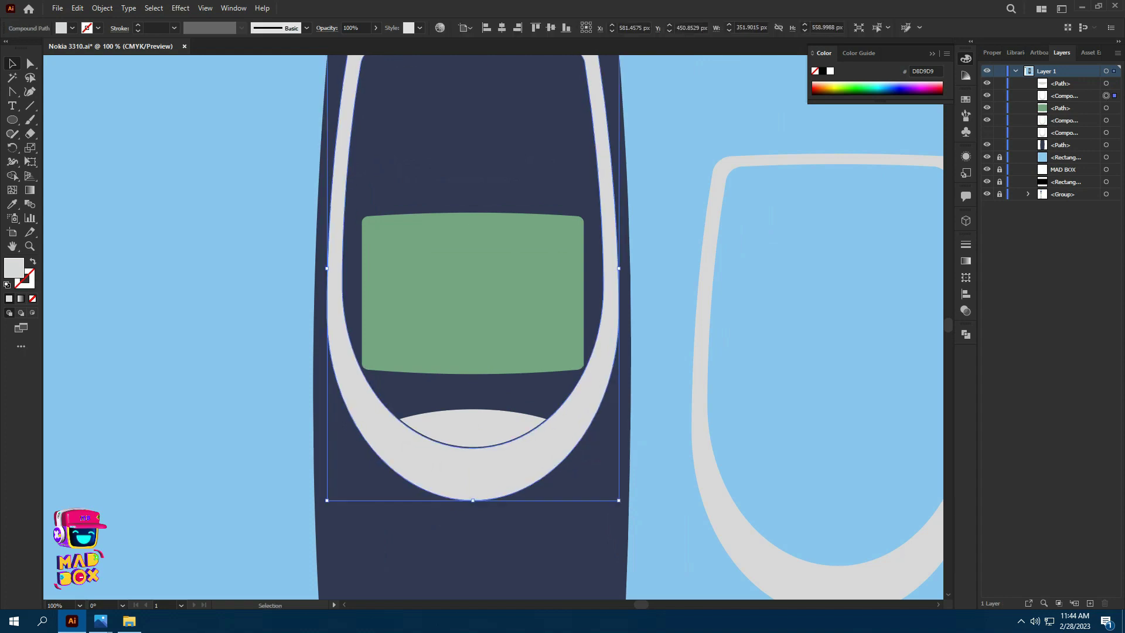
scroll(461, 408, up, 2)
scroll(461, 409, up, 1)
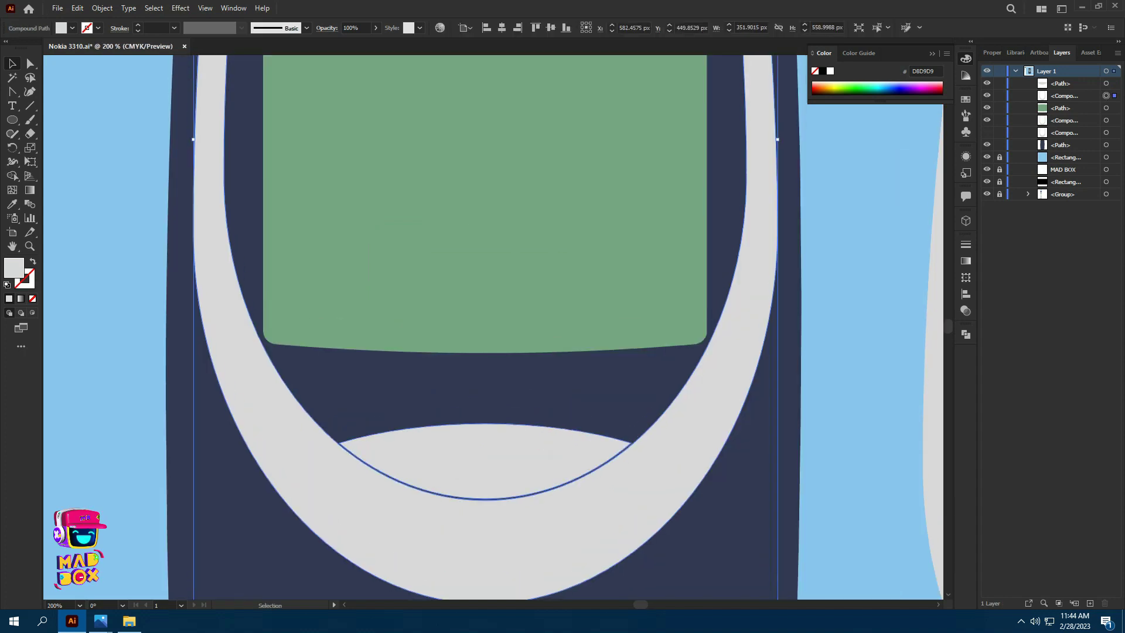
scroll(486, 475, up, 2)
key(ctrl+shift+a)
key(ctrl+1)
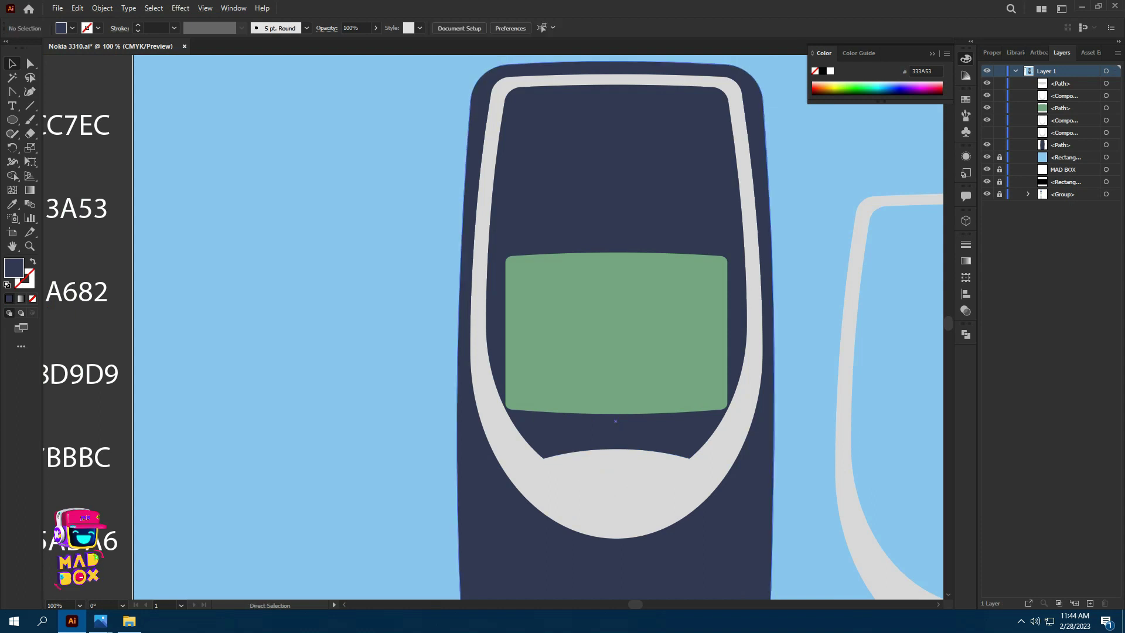
Fill the ellipse cap inside the frame's bottom curve with #A5ADA6 and save the file
scroll(633, 352, down, 2)
drag(633, 352, 498, 281)
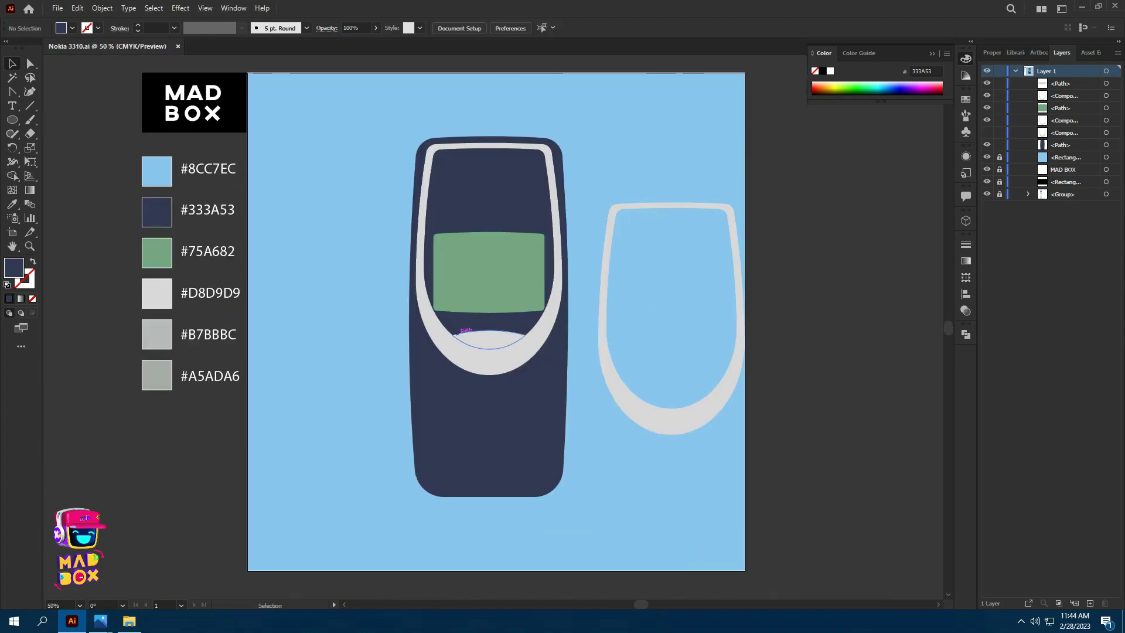
click(489, 323)
click(489, 341)
key(i)
click(157, 334)
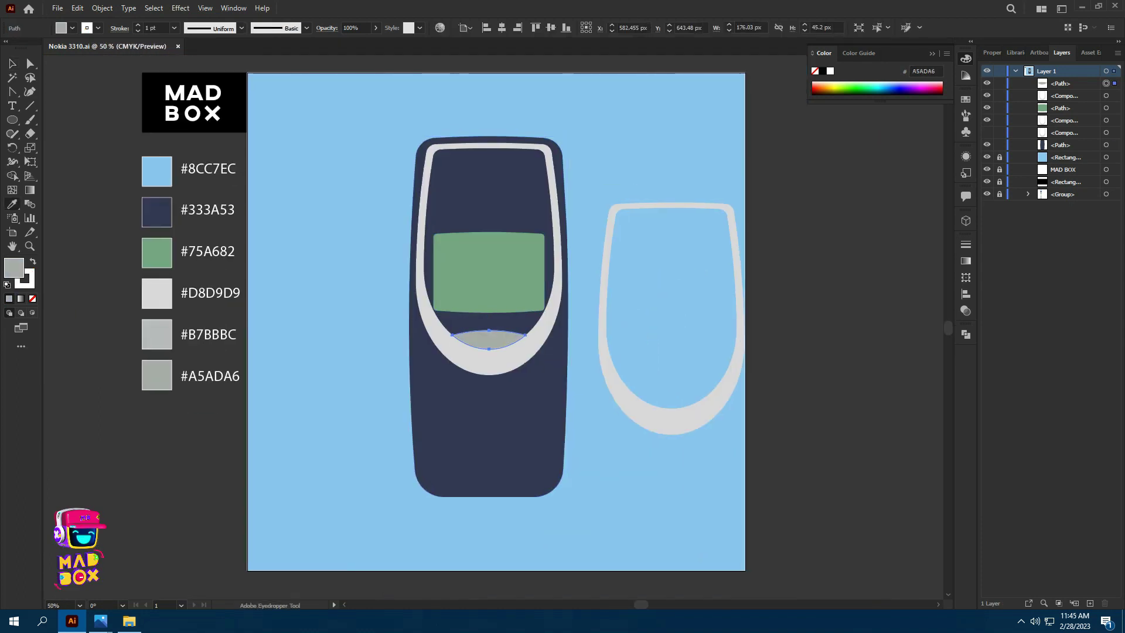
click(156, 375)
key(v)
key(ctrl+s)
Draw a closed, curved four-cornered shading shape with the Pen tool over the lower right bend of the frame
scroll(377, 358, up, 2)
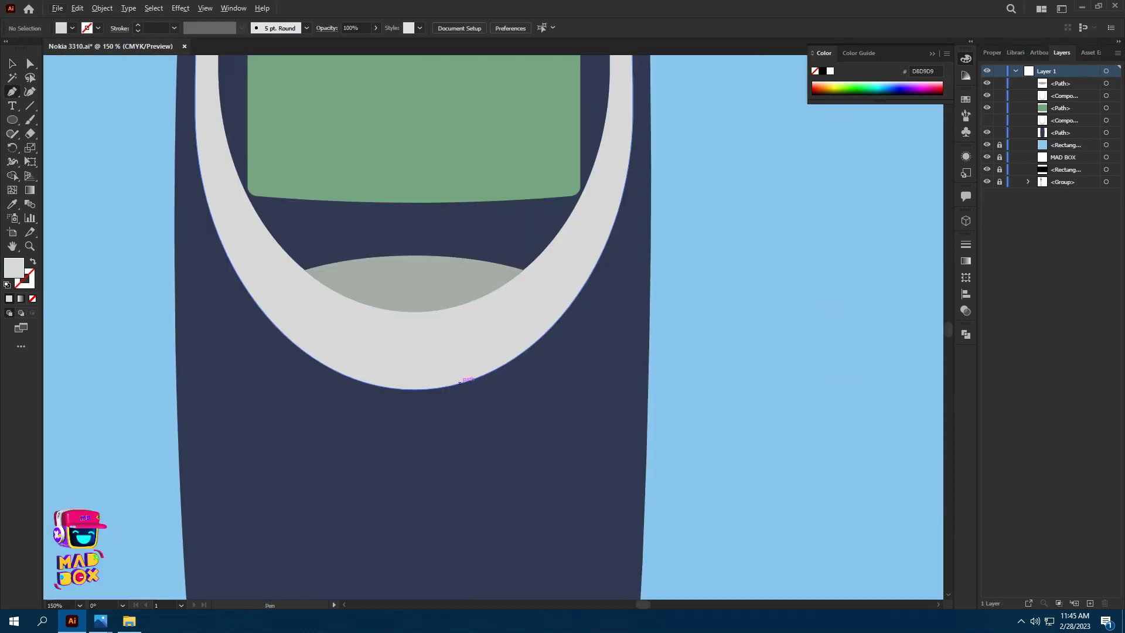
drag(462, 389, 449, 339)
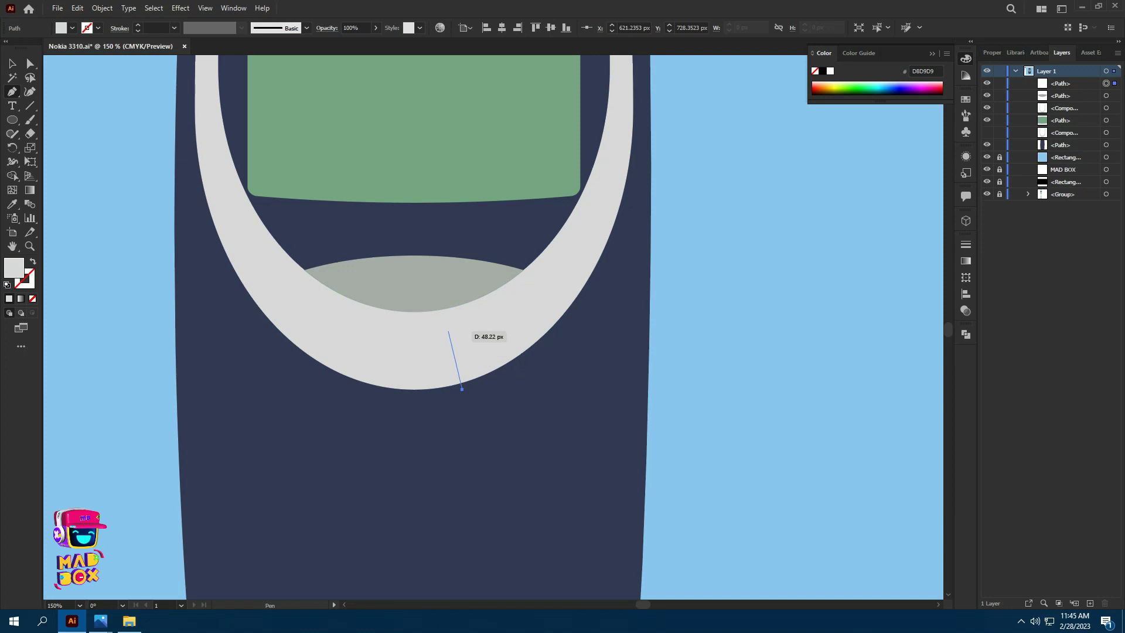
click(449, 331)
key(ctrl)
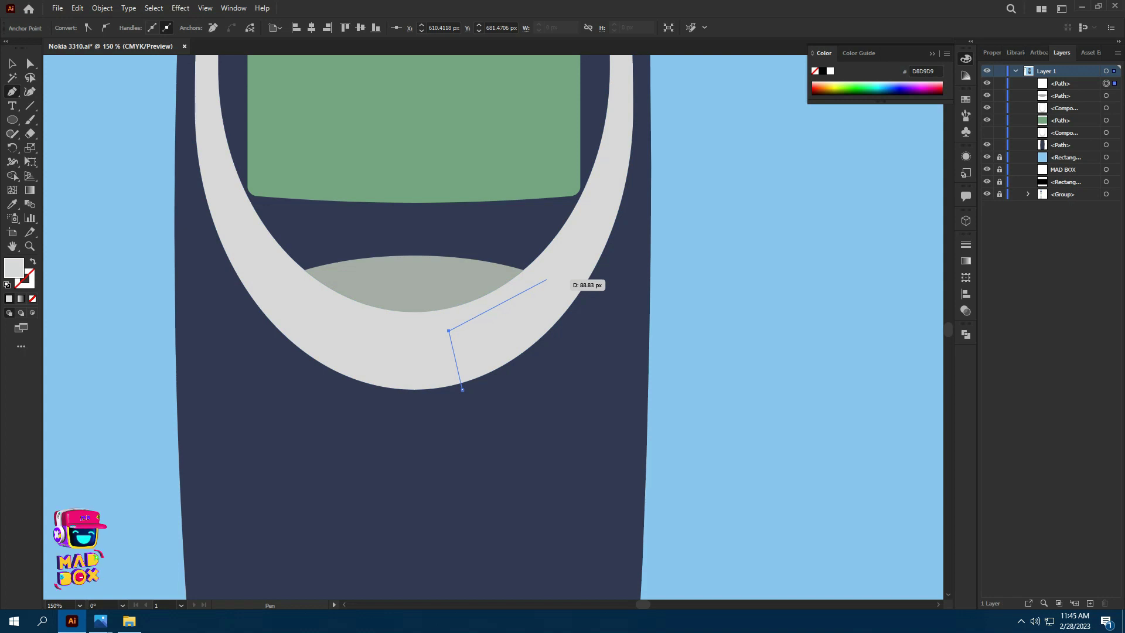
drag(546, 279, 596, 233)
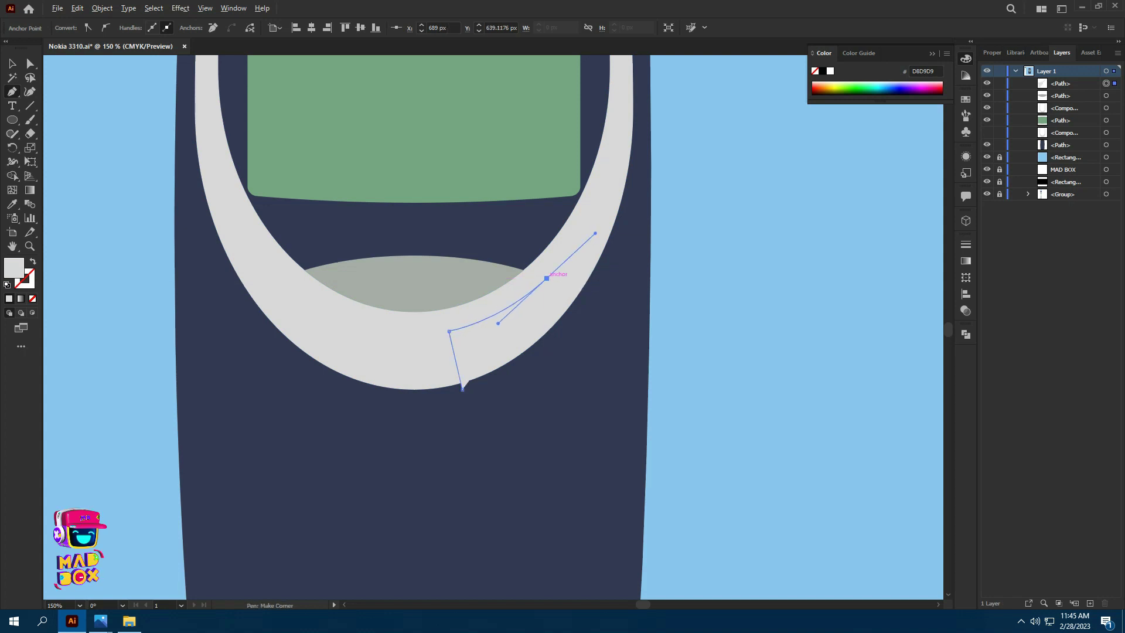
click(547, 278)
click(581, 303)
drag(462, 389, 377, 410)
Fill the shading shape on the frame's lower right bend with #B7BBBC and remove its stroke
scroll(463, 358, down, 3)
key(i)
click(115, 327)
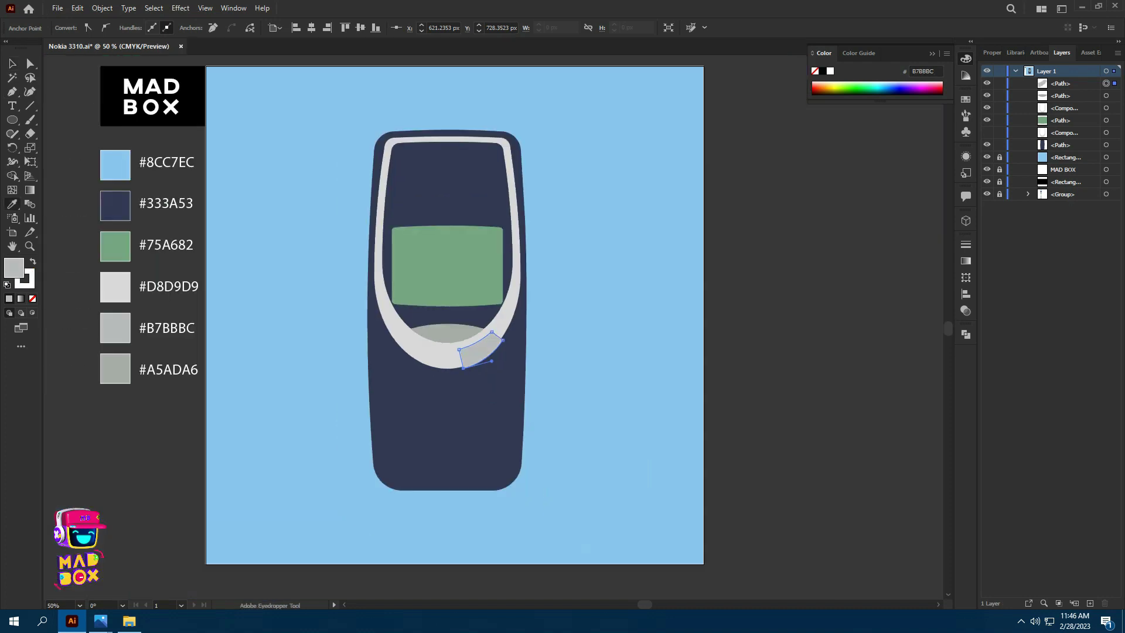
key(ctrl+equal)
key(ctrl+equal)
key(ctrl+equal)
key(slash)
key(x)
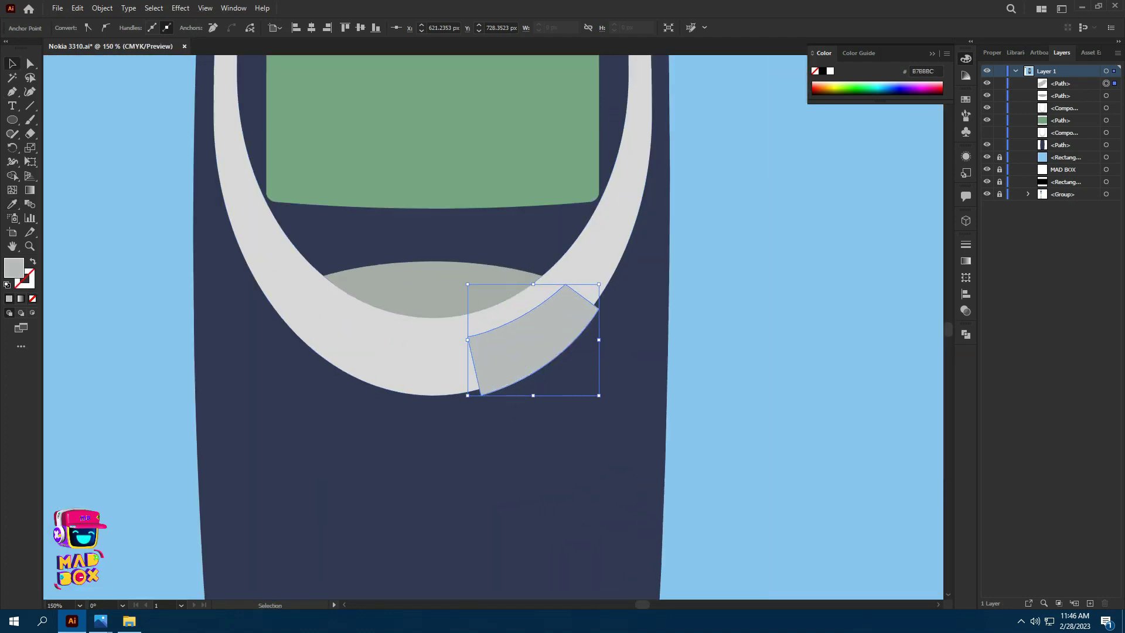
Unlock the colour palette group beside the artboard, deselect it, and save the file
scroll(569, 338, down, 3)
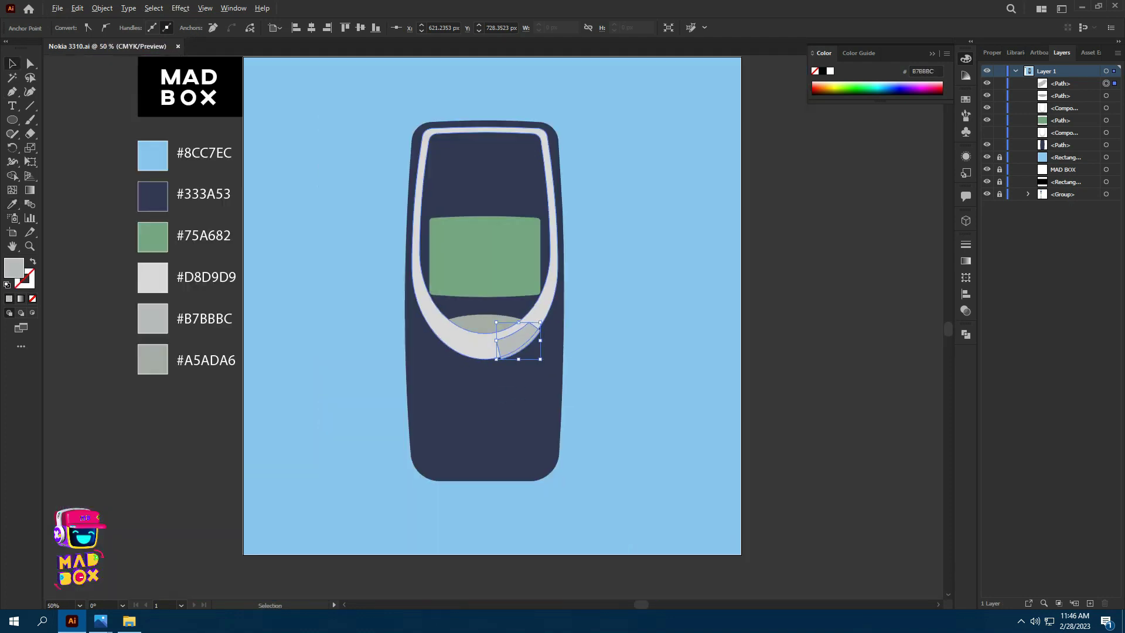
scroll(258, 322, up, 1)
right_click(126, 251)
mouse_move(179, 259)
click(265, 259)
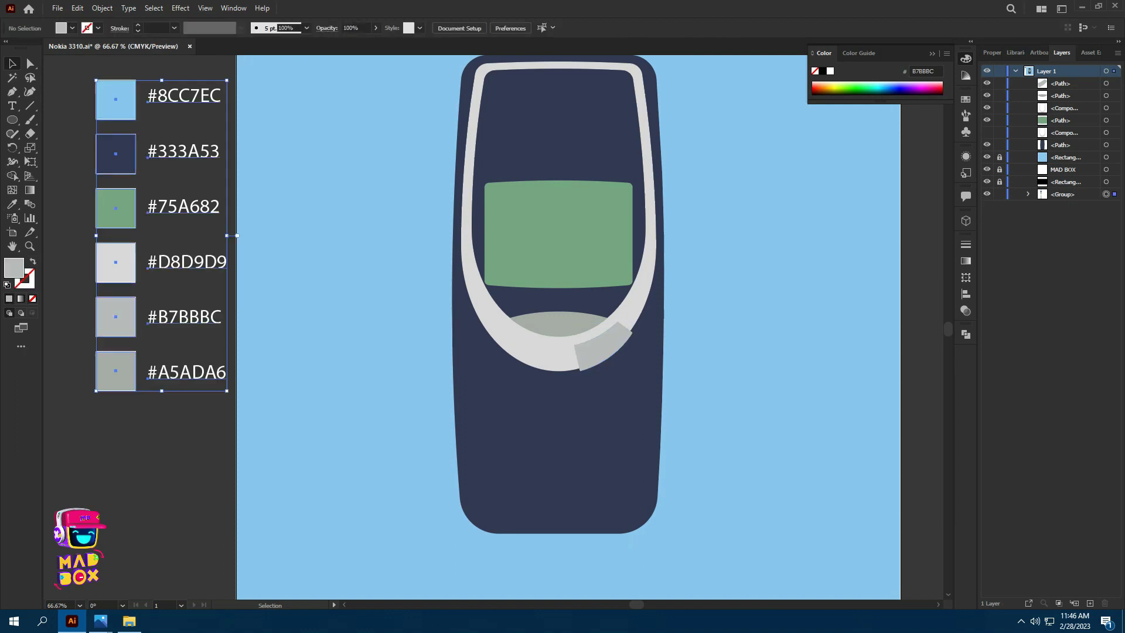
key(ctrl+shift+a)
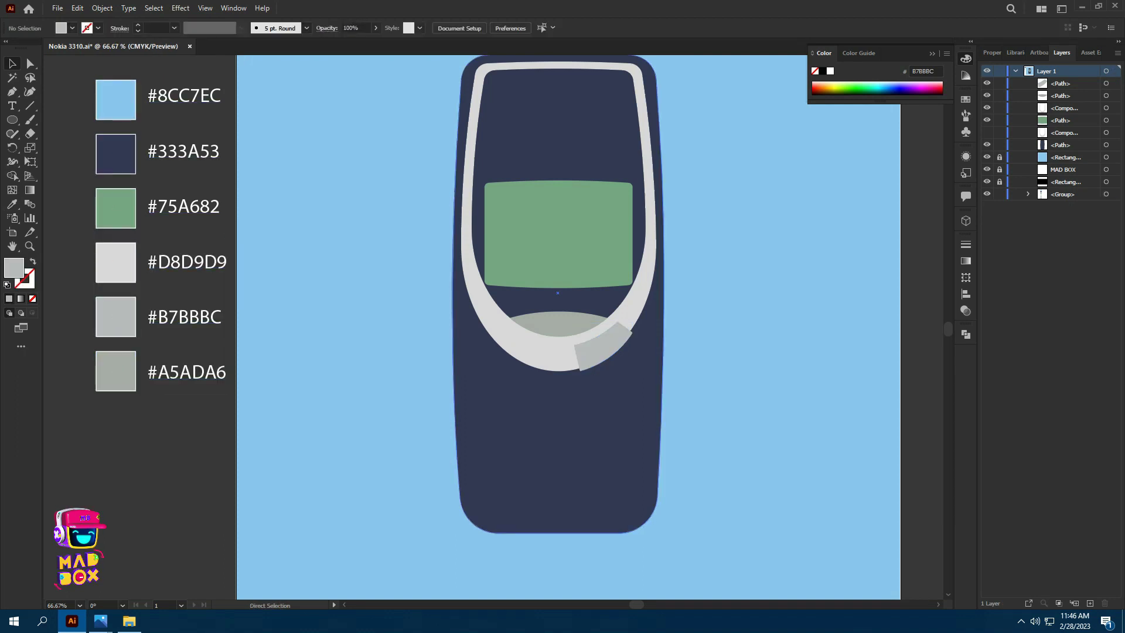
key(ctrl+s)
scroll(643, 390, up, 1)
click(609, 324)
shift+click(528, 335)
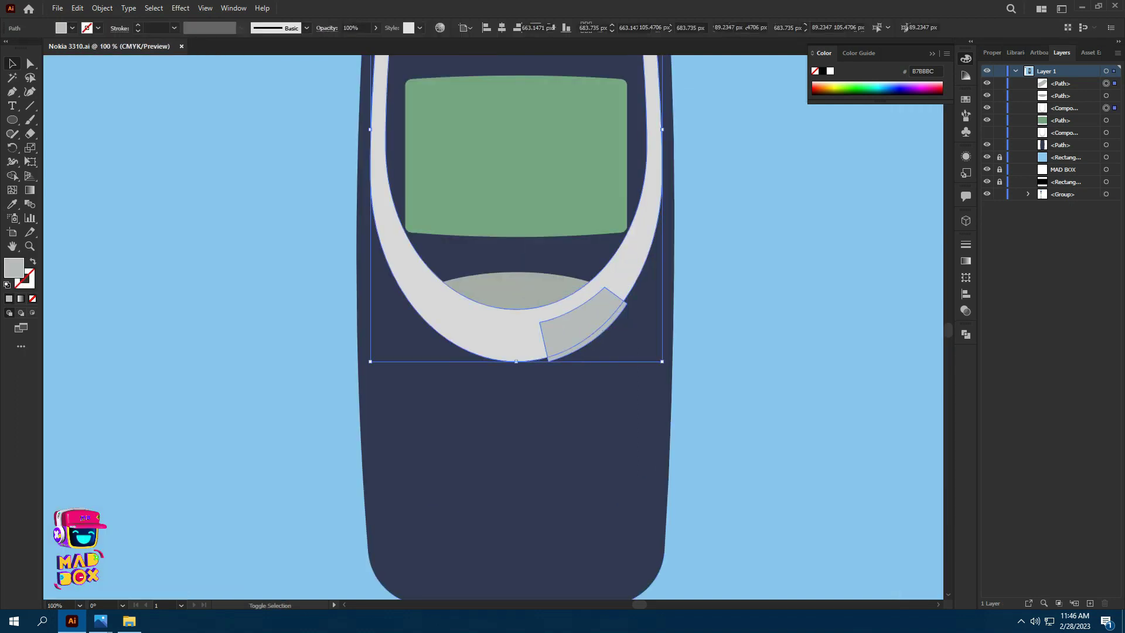
click(12, 176)
key(v)
key(ctrl+shift+a)
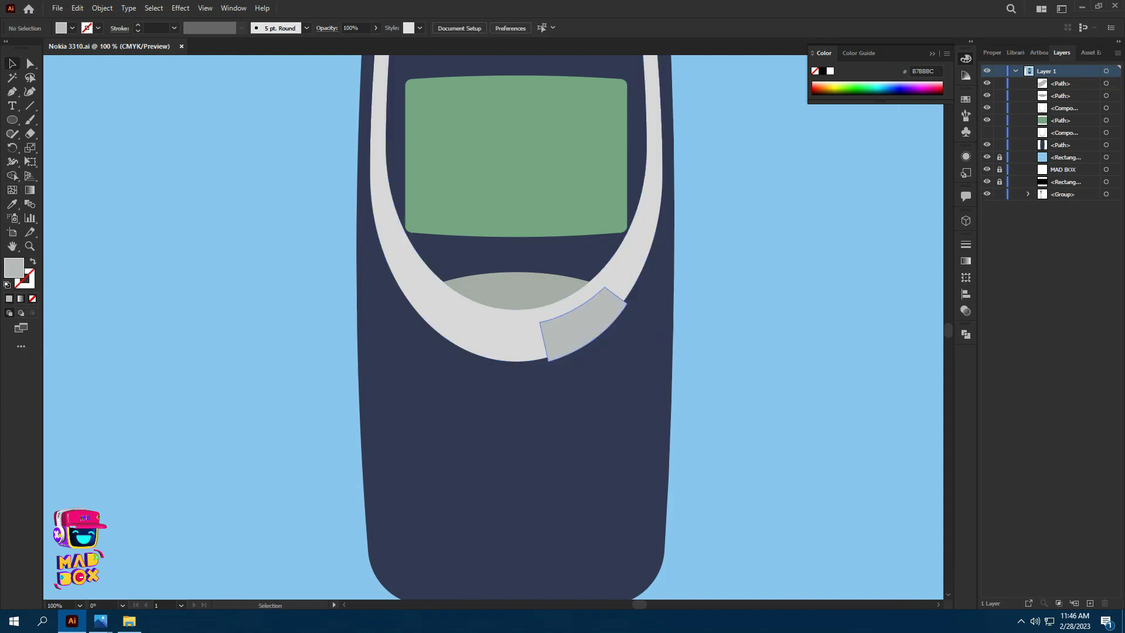
click(571, 350)
scroll(571, 350, up, 2)
click(503, 334)
click(564, 349)
drag(564, 349, 609, 387)
click(503, 334)
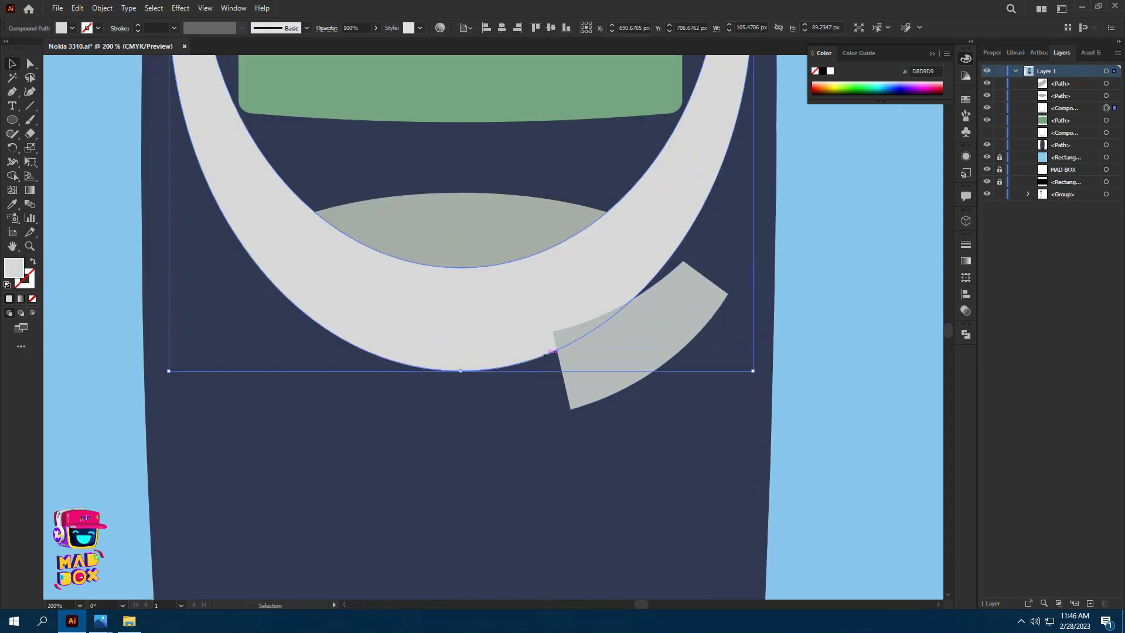
key(ctrl+z)
Trim off the part of the lower right shading shape that overhangs the frame using Shape Builder, and save the file
shift+click(502, 334)
key(u)
click(531, 363)
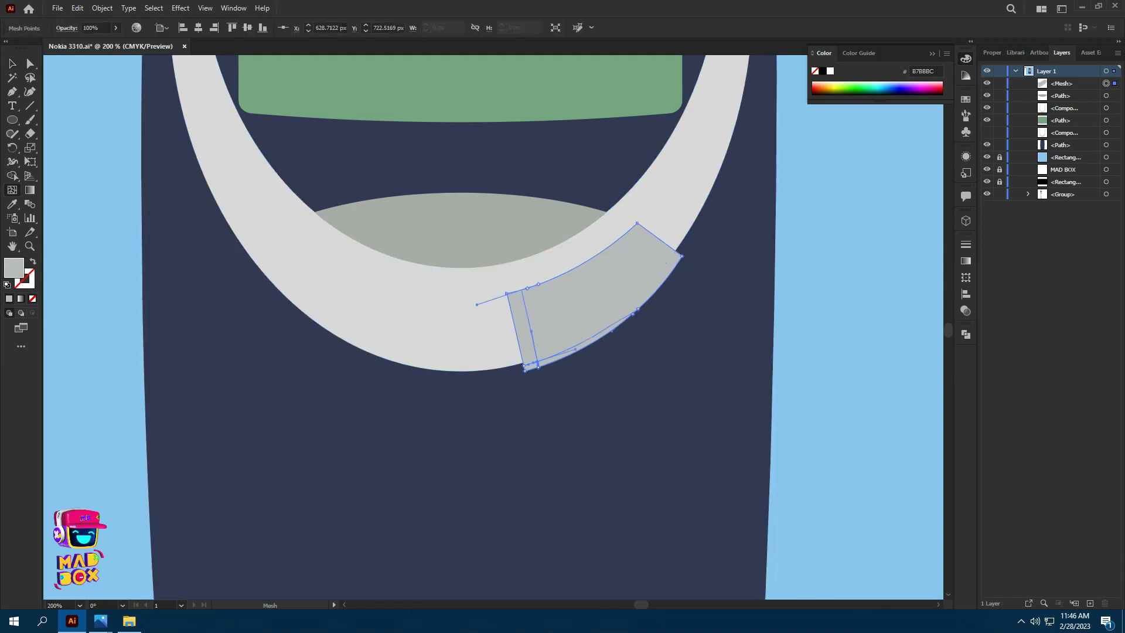
key(v)
key(ctrl+z)
key(shift+m)
click(603, 330)
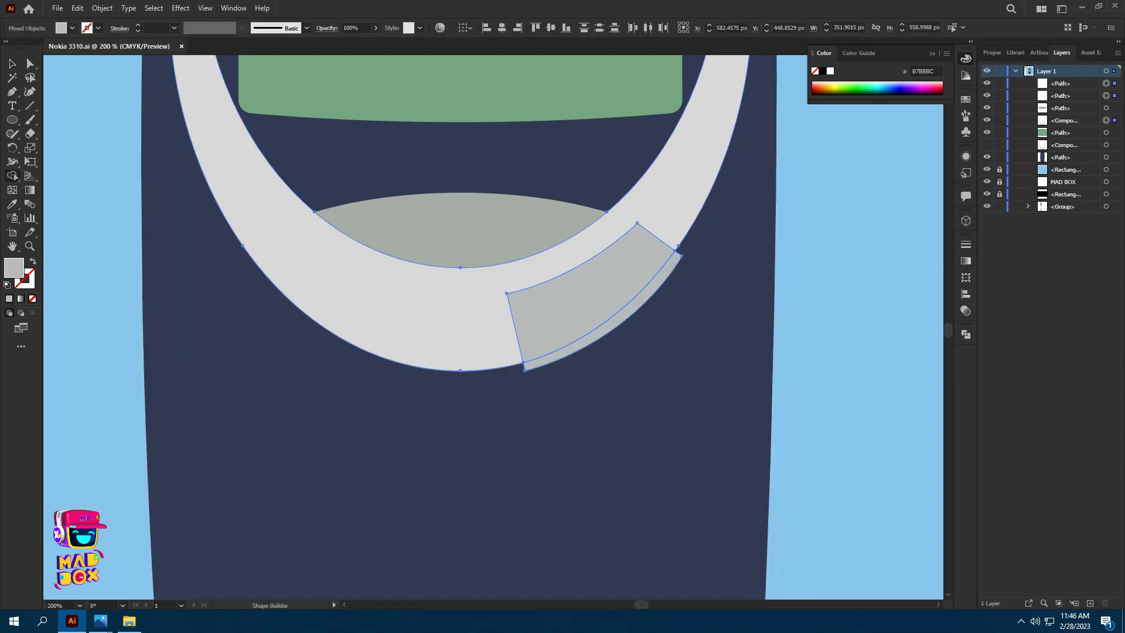
key(v)
key(ctrl+shift+a)
click(603, 330)
key(Delete)
click(592, 299)
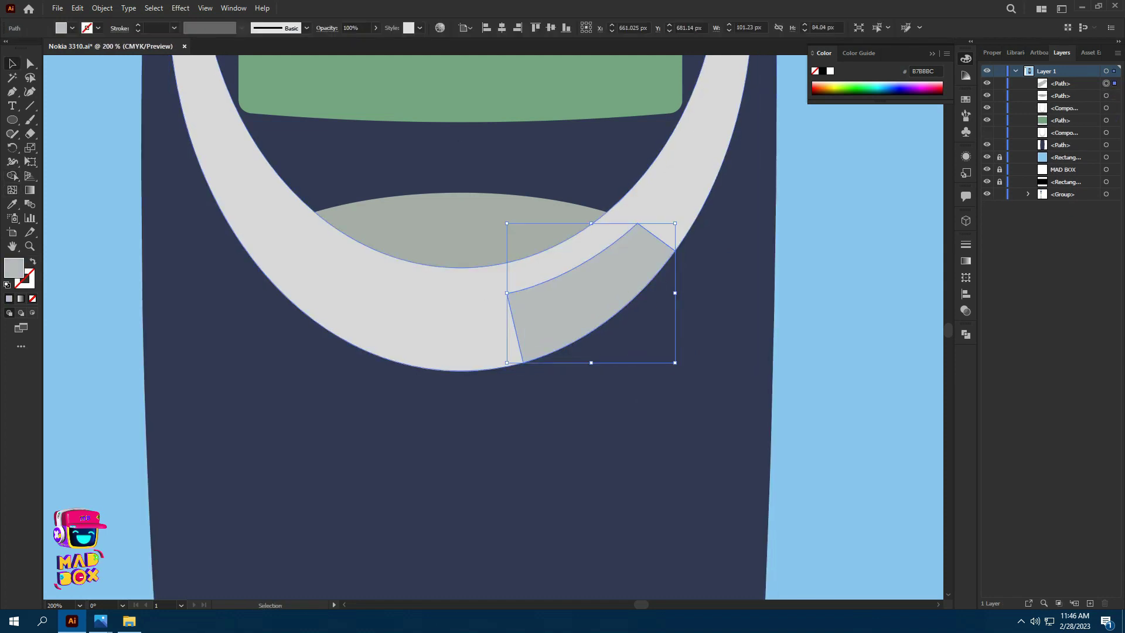
key(ctrl+s)
Round three corners of the lower right shading shape, keeping its upper outer corner sharp, and save the file
key(a)
scroll(592, 350, up, 2)
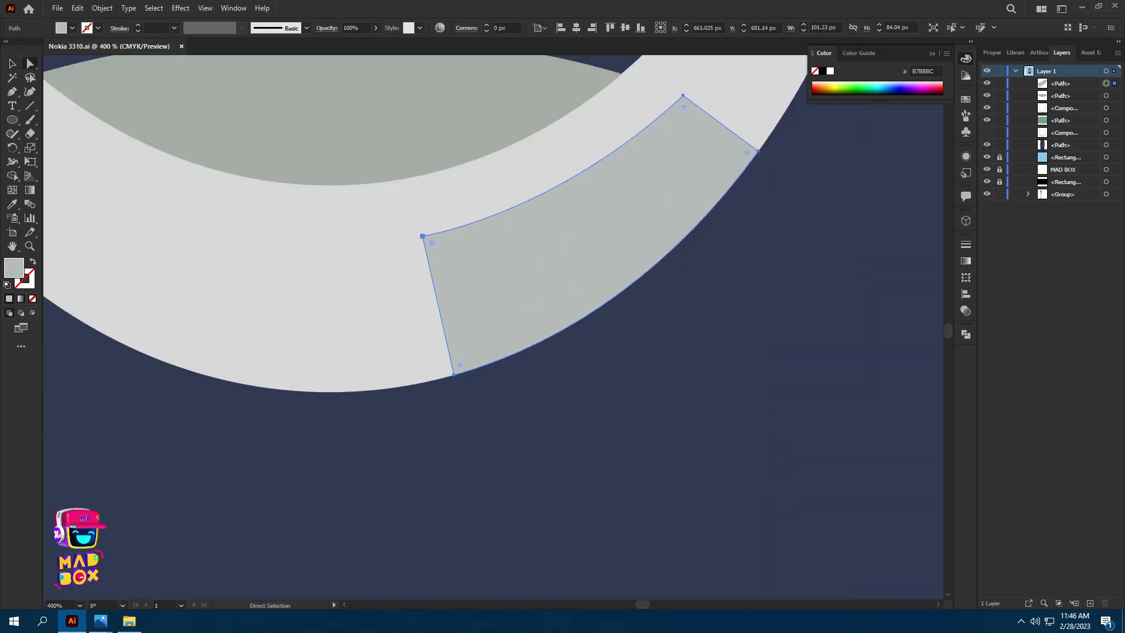
mouse_move(432, 243)
mouse_down()
mouse_move(442, 248)
mouse_move(432, 243)
mouse_up()
drag(460, 364, 462, 363)
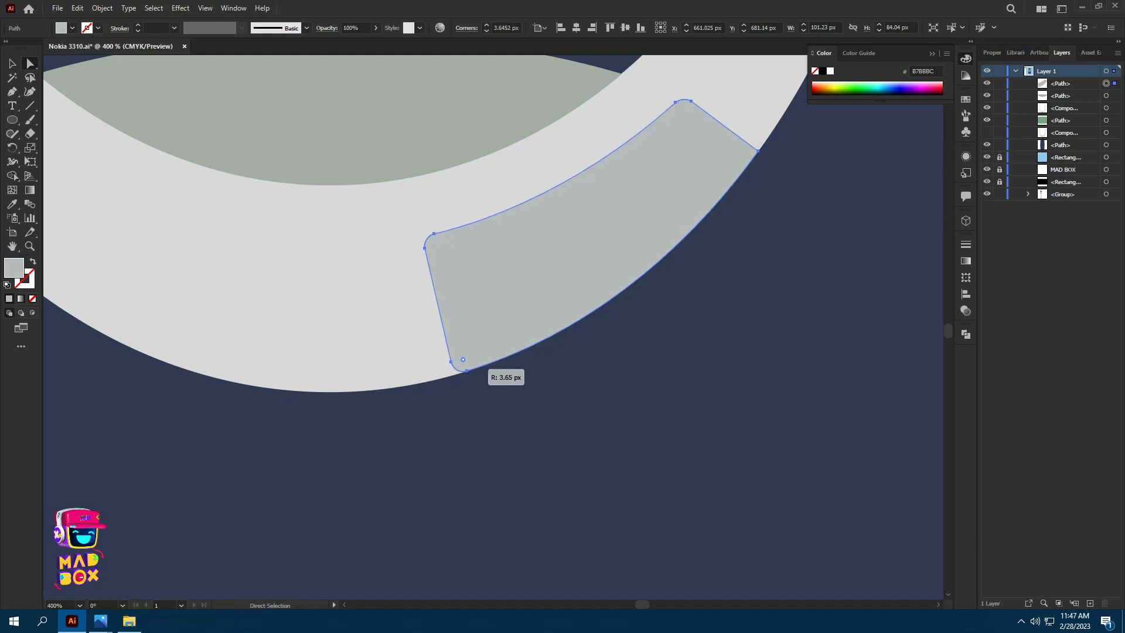
drag(464, 357, 482, 360)
scroll(482, 360, down, 1)
key(ctrl+s)
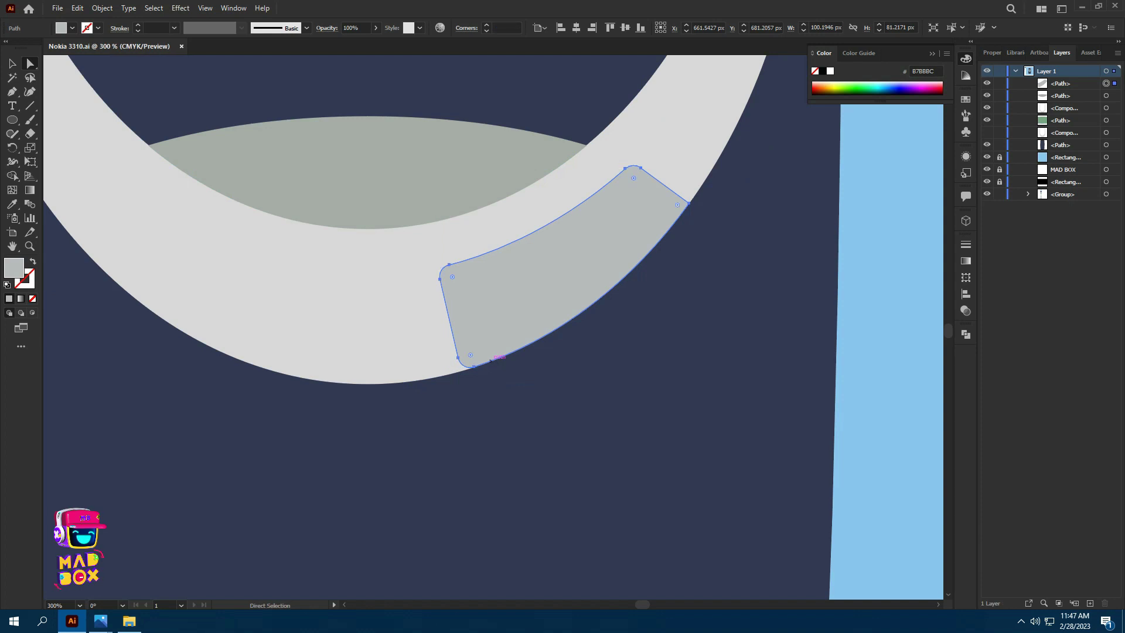
Draw a closed, curved four-cornered shading shape with the Pen tool over the lower left bend of the frame
key(v)
drag(312, 271, 461, 343)
scroll(384, 296, down, 2)
scroll(384, 296, up, 1)
click(147, 351)
key(p)
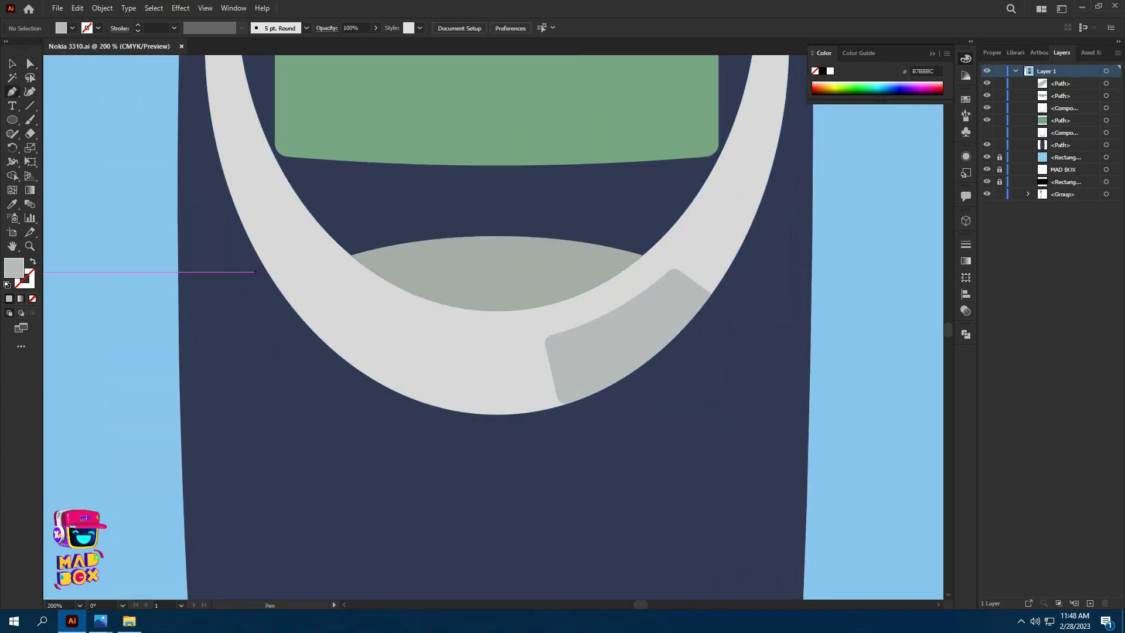
click(324, 361)
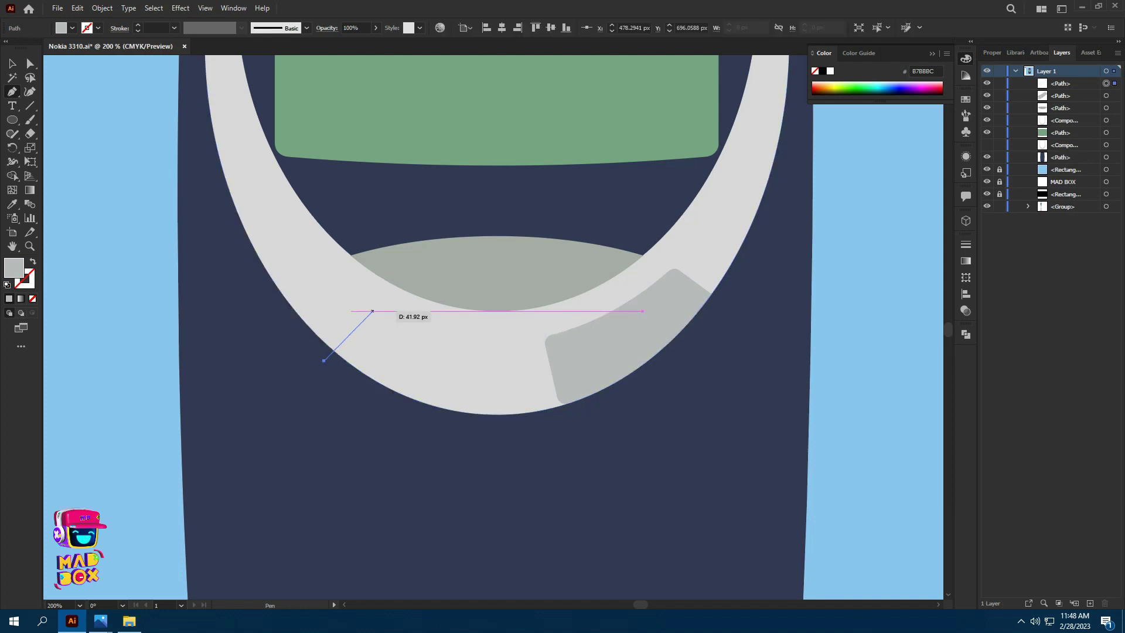
click(372, 315)
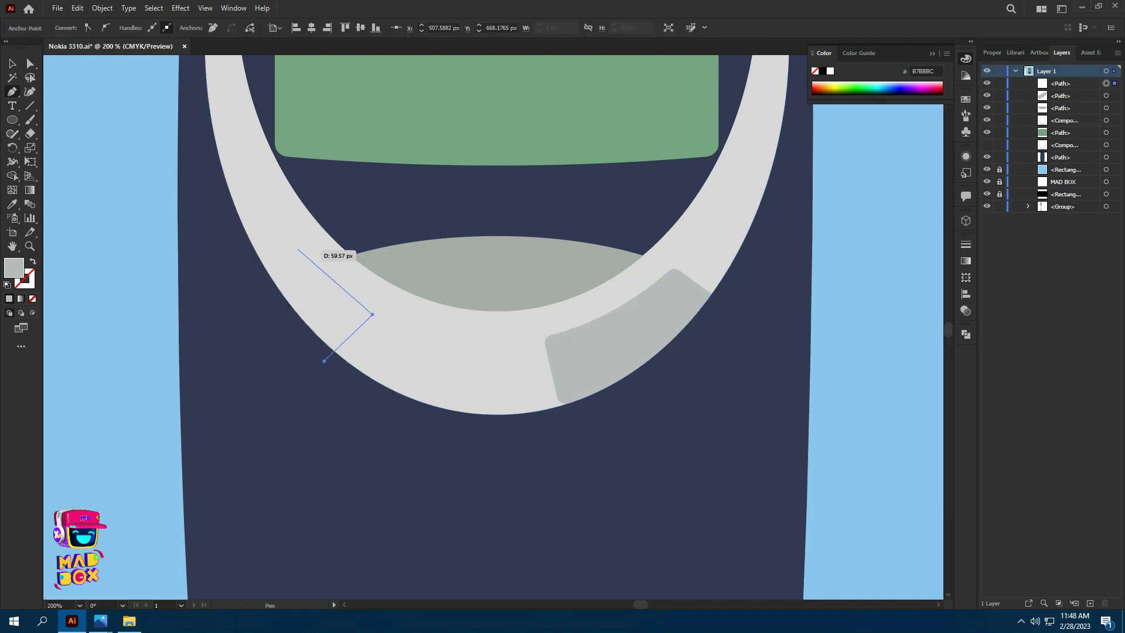
drag(303, 253, 299, 231)
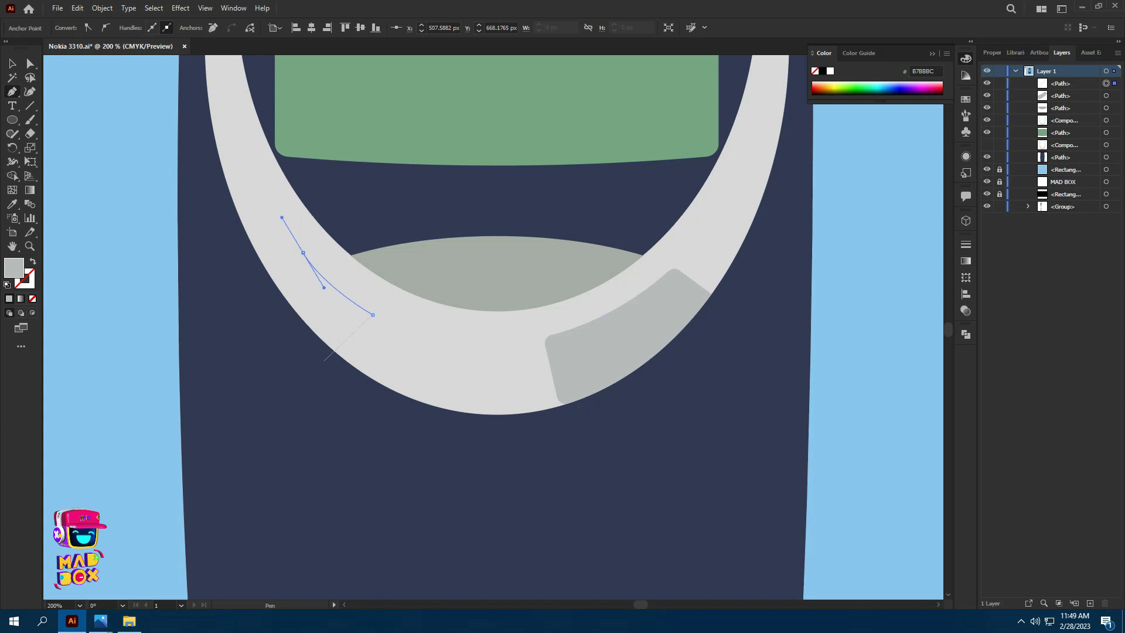
click(250, 274)
click(324, 360)
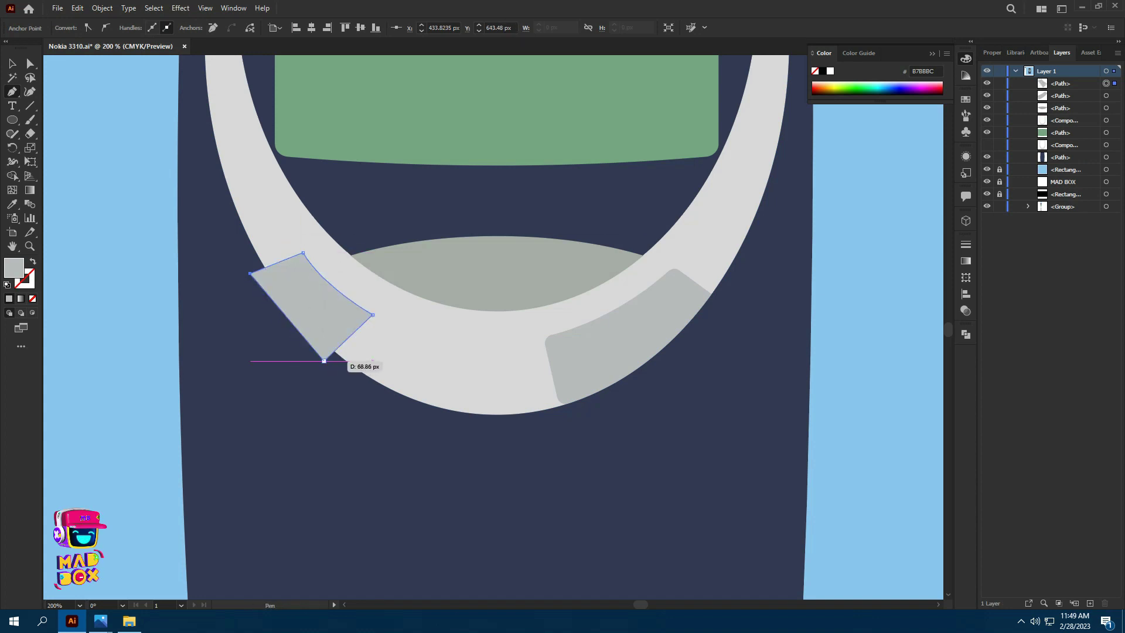
drag(324, 361, 353, 380)
Split the lower left shading shape along the frame's edge with Shape Builder and delete the part outside the frame
ctrl+shift+click(375, 346)
key(shift+m)
alt+click(296, 329)
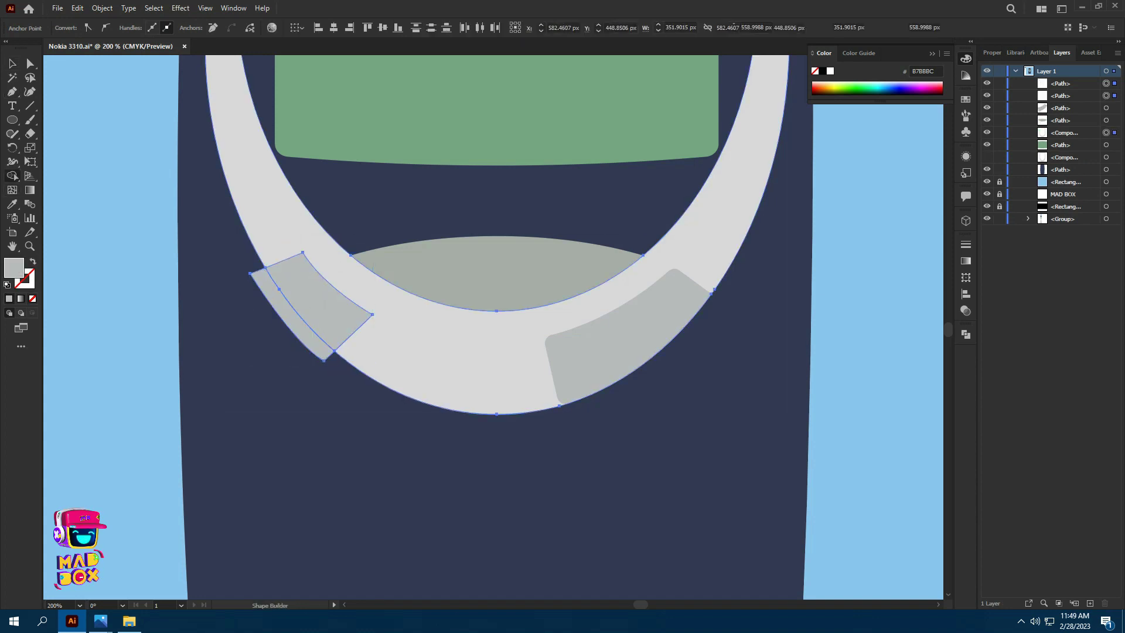
key(v)
key(ctrl+shift+a)
click(290, 318)
key(Delete)
click(322, 303)
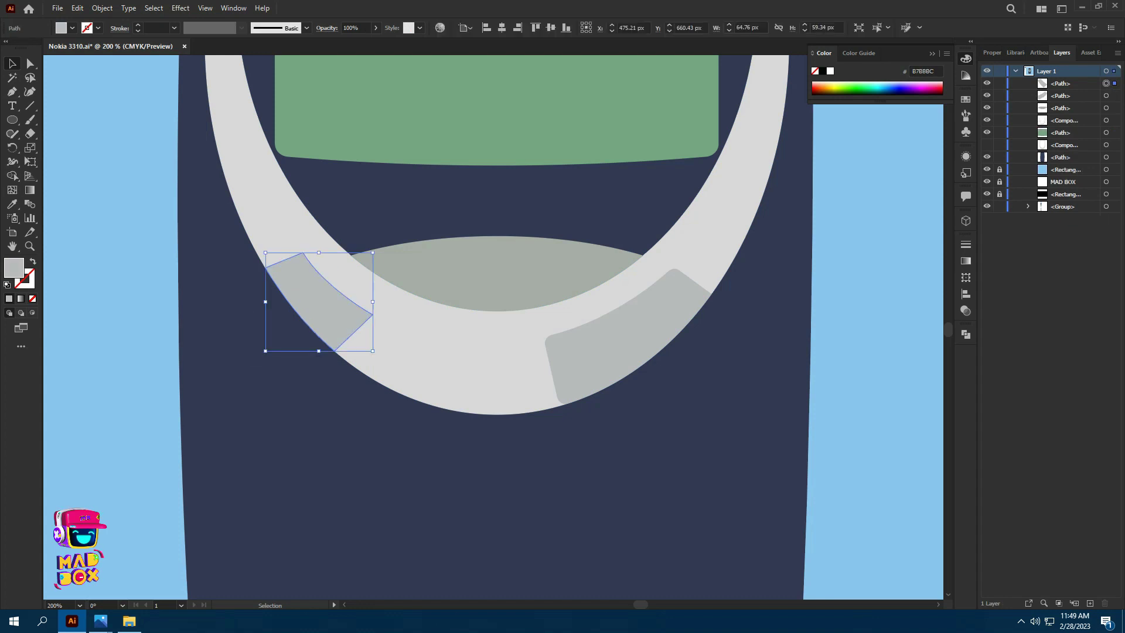
Try rounding all corners of the lower left shading shape to a radius of about 3.44 px
key(a)
key(ctrl+equal)
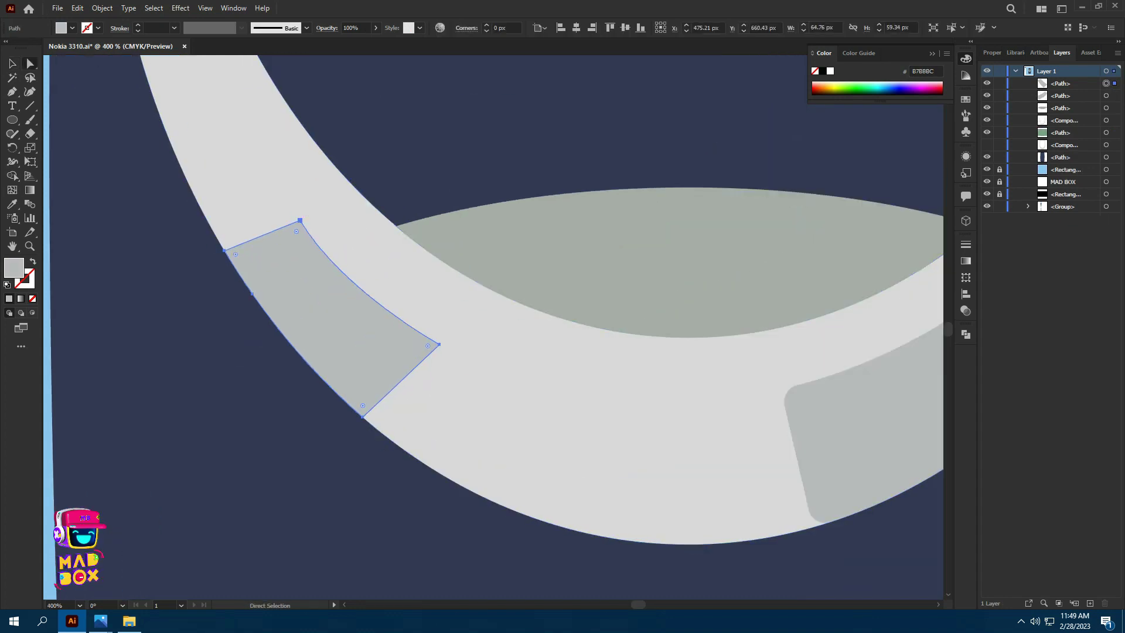
drag(428, 346, 422, 347)
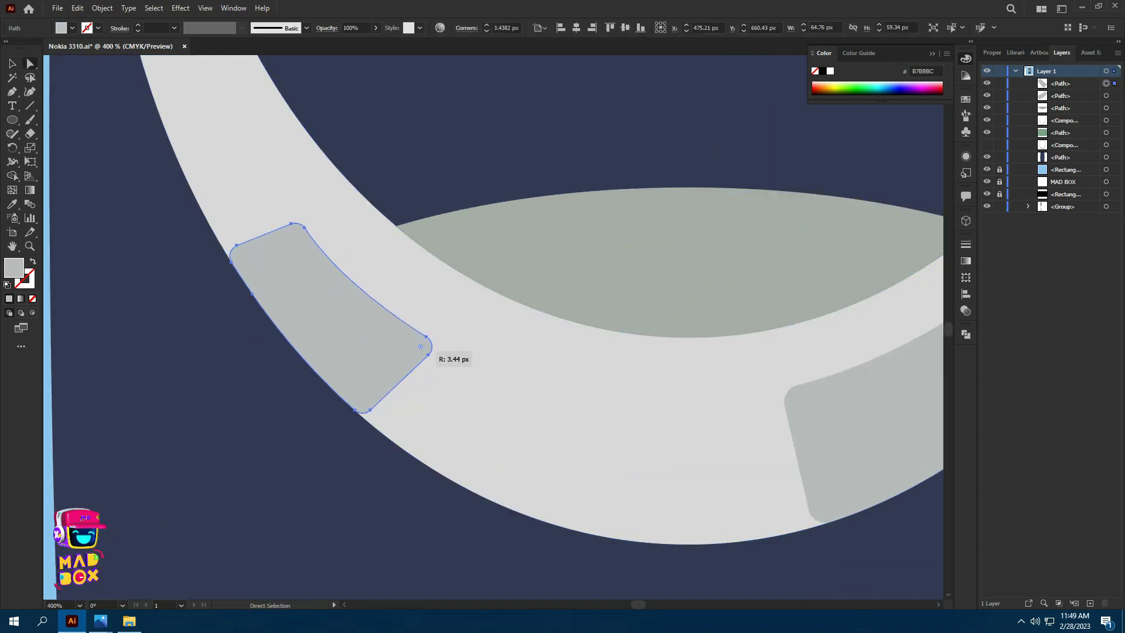
key(ctrl+z)
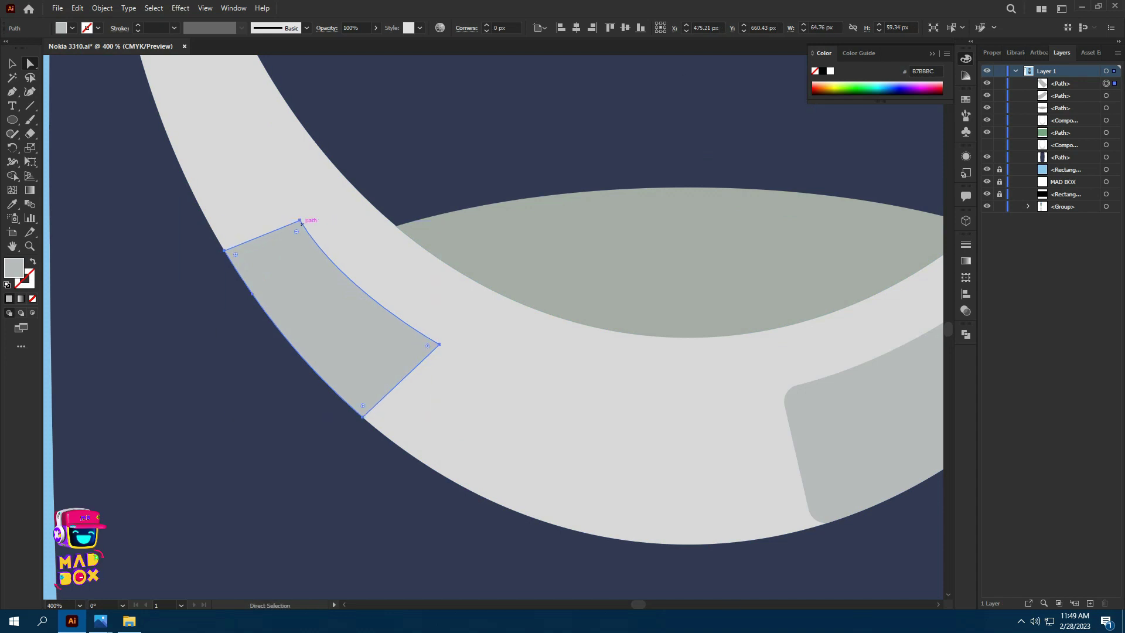
Shift the upper inner anchor point of the lower left shading shape slightly towards the frame's outer edge
click(301, 221)
drag(300, 222, 296, 221)
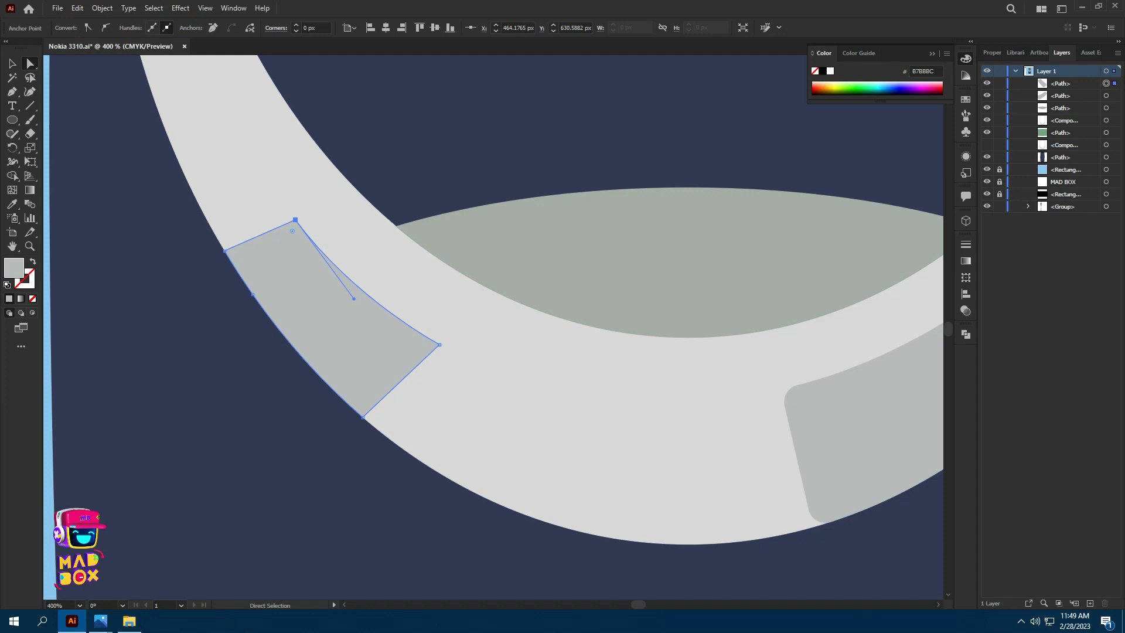
key(v)
key(a)
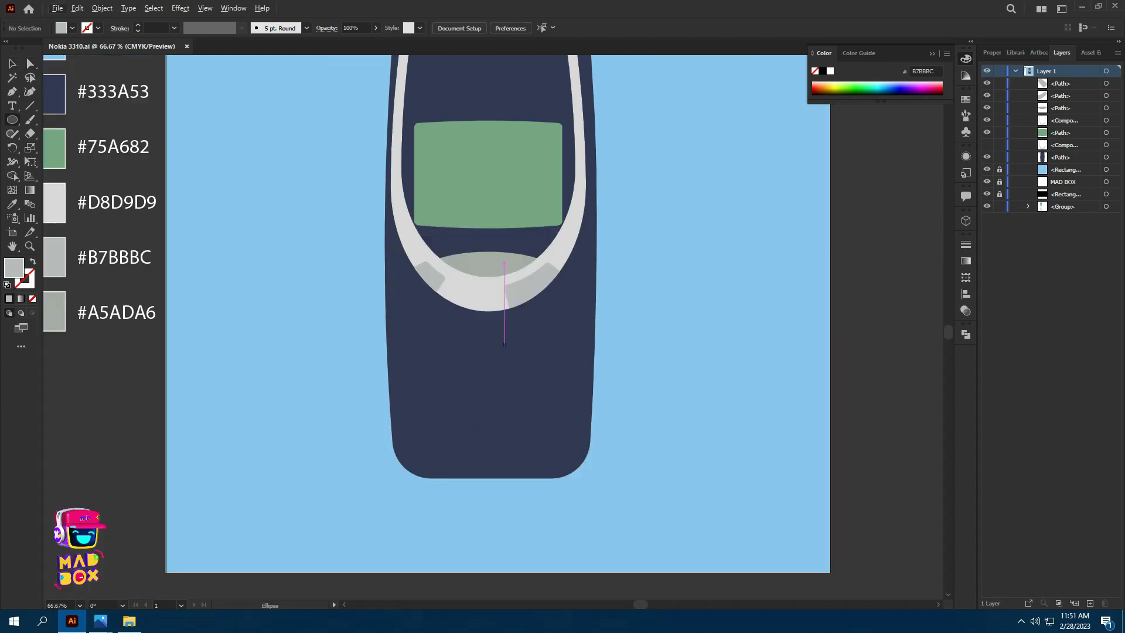
Draw an ellipse key about 76 by 41 px below the frame, filled with the frame's sampled #D8D9D9, and save the file
key(i)
click(482, 292)
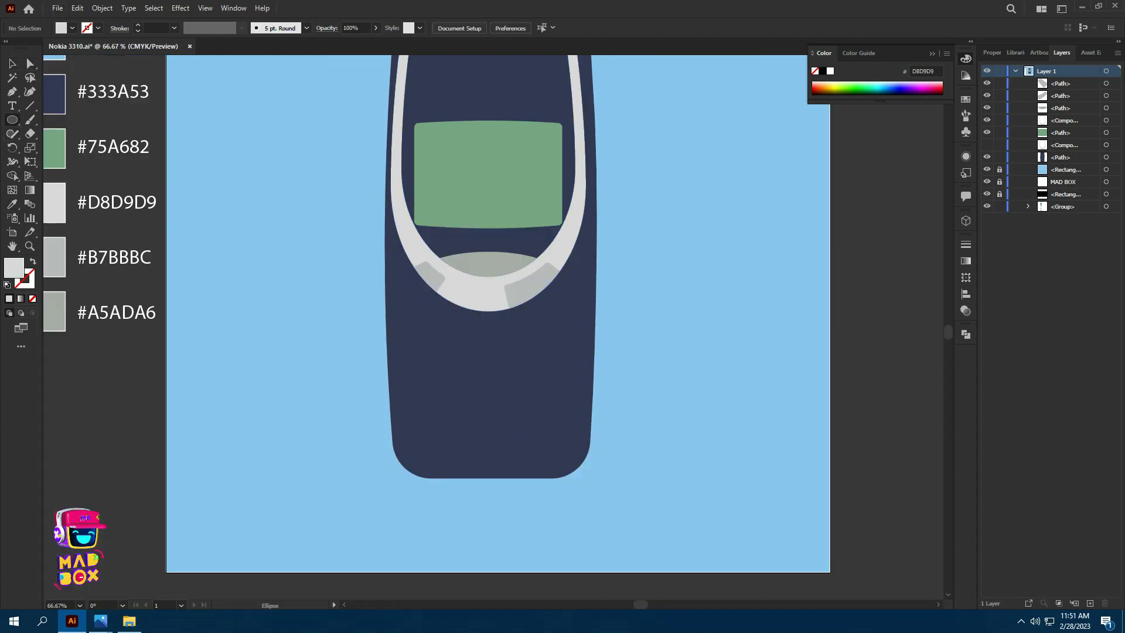
drag(484, 349, 527, 296)
key(v)
key(ctrl+s)
scroll(507, 357, up, 2)
scroll(518, 351, down, 2)
scroll(527, 296, down, 1)
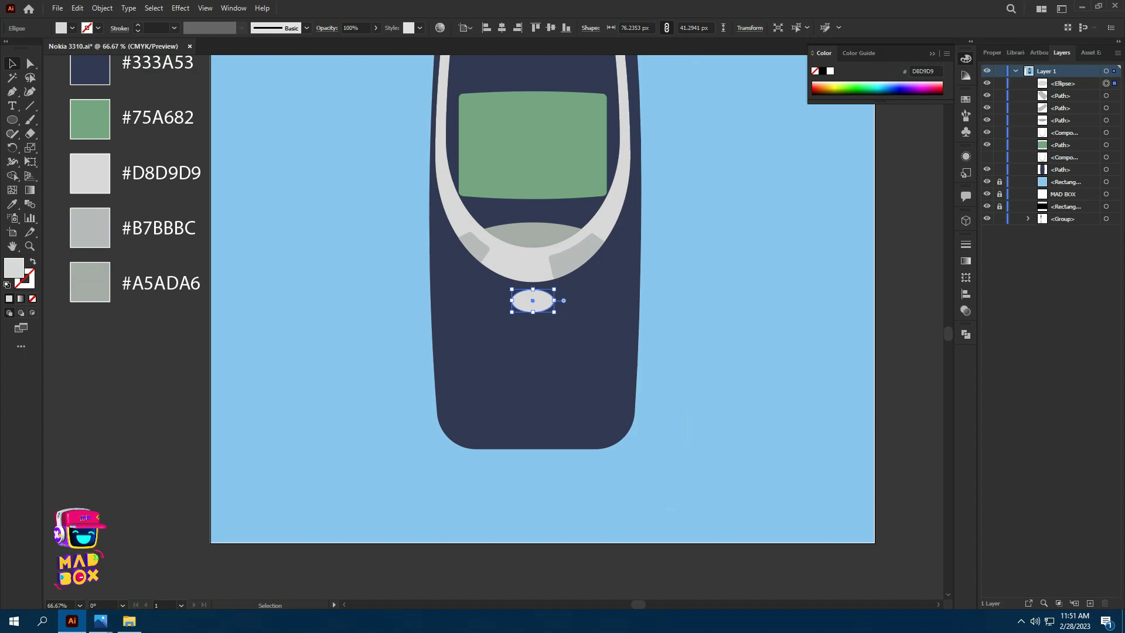
Nudge the ellipse key down slightly and duplicate it three times downward at equal spacing to form a column of four
key(Down)
key(Down)
drag(533, 301, 532, 340)
key(ctrl+d)
key(ctrl+d)
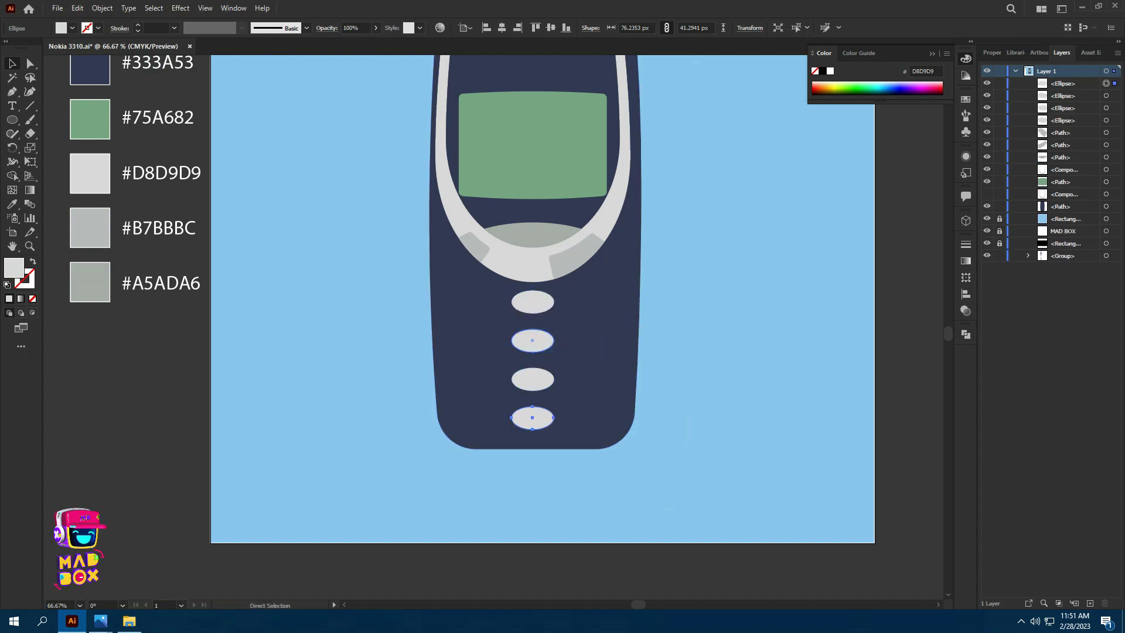
Scale the four centre keys together to about 67 by 36 px each and nudge the column up to its place beneath the frame
shift+click(544, 380)
shift+click(543, 342)
shift+click(544, 302)
drag(554, 290, 532, 292)
key(Up)
key(Up)
key(Up)
key(Up)
key(Up)
key(Up)
key(Up)
key(Up)
key(Up)
key(Up)
key(Up)
key(Up)
key(Up)
key(Up)
key(Up)
key(Up)
key(Up)
key(Up)
key(Up)
key(Up)
key(Right)
key(Right)
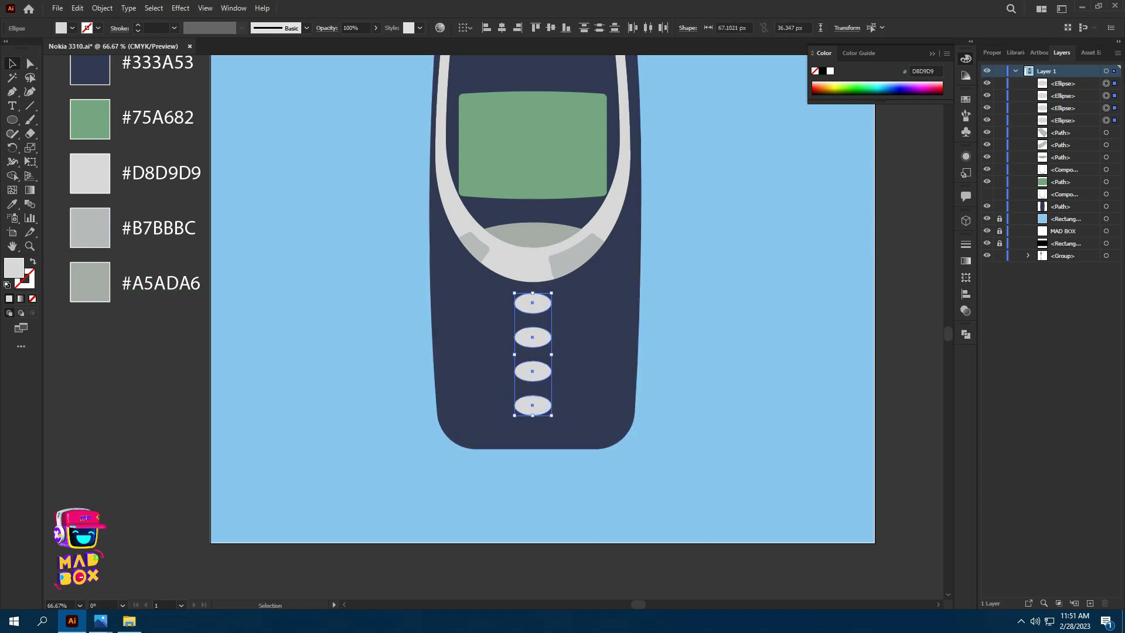
Copy the top key to the phone's right side, tilted and about 73 px wide, and duplicate it three times downward at equal spacing
click(533, 288)
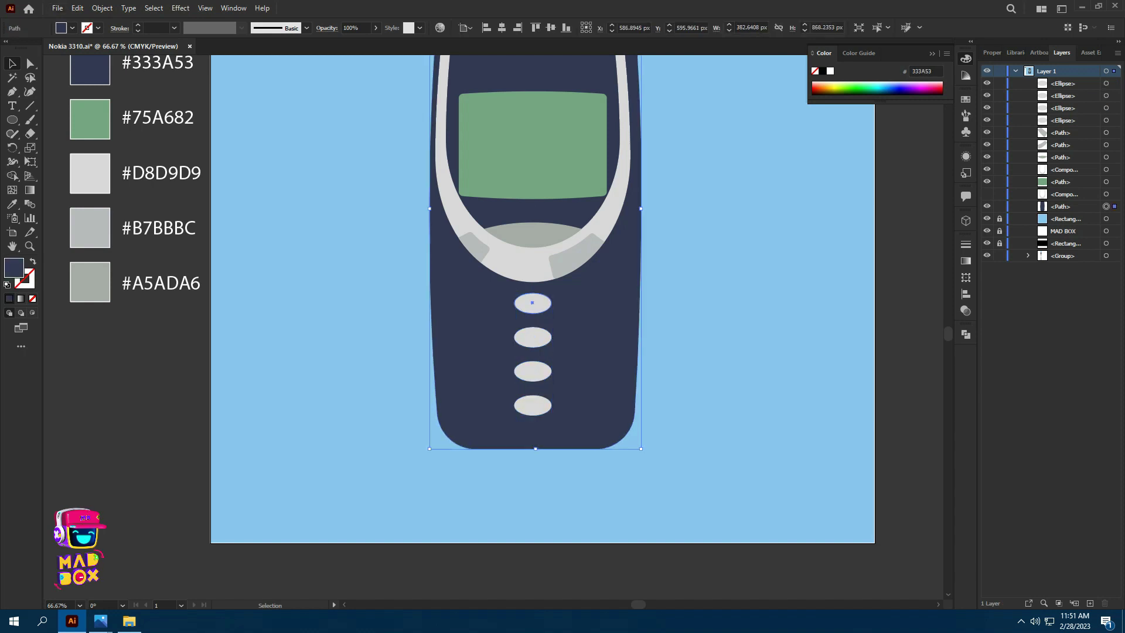
drag(532, 302, 612, 273)
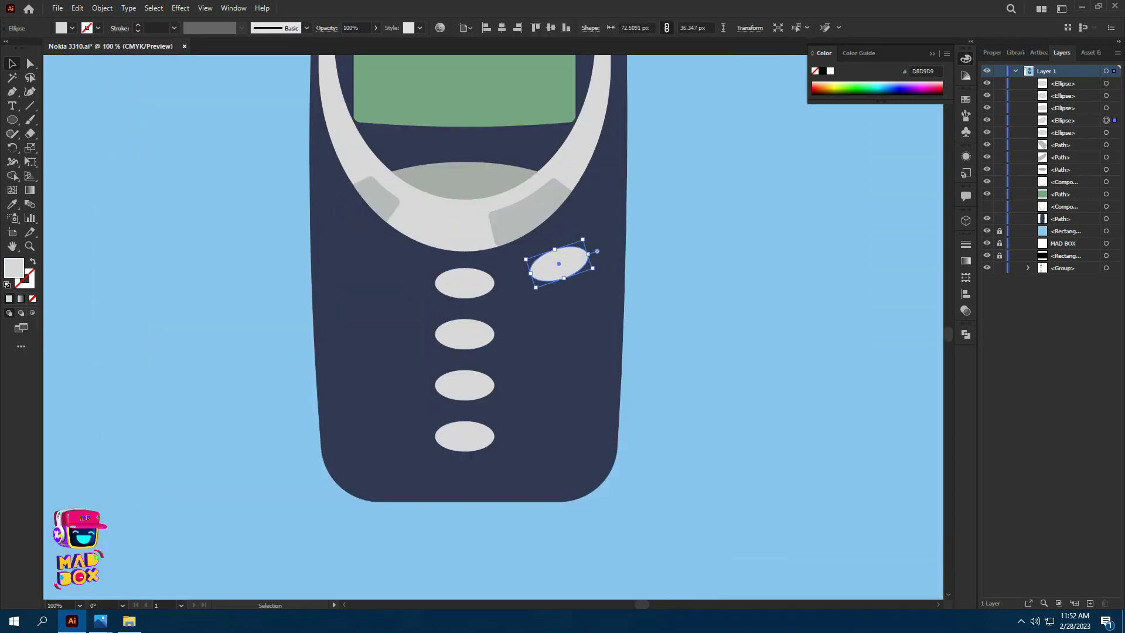
drag(559, 264, 559, 315)
key(ctrl+d)
key(ctrl+d)
Select the four tilted keys of the right column and align them to their horizontal centres
click(560, 263)
shift+click(559, 315)
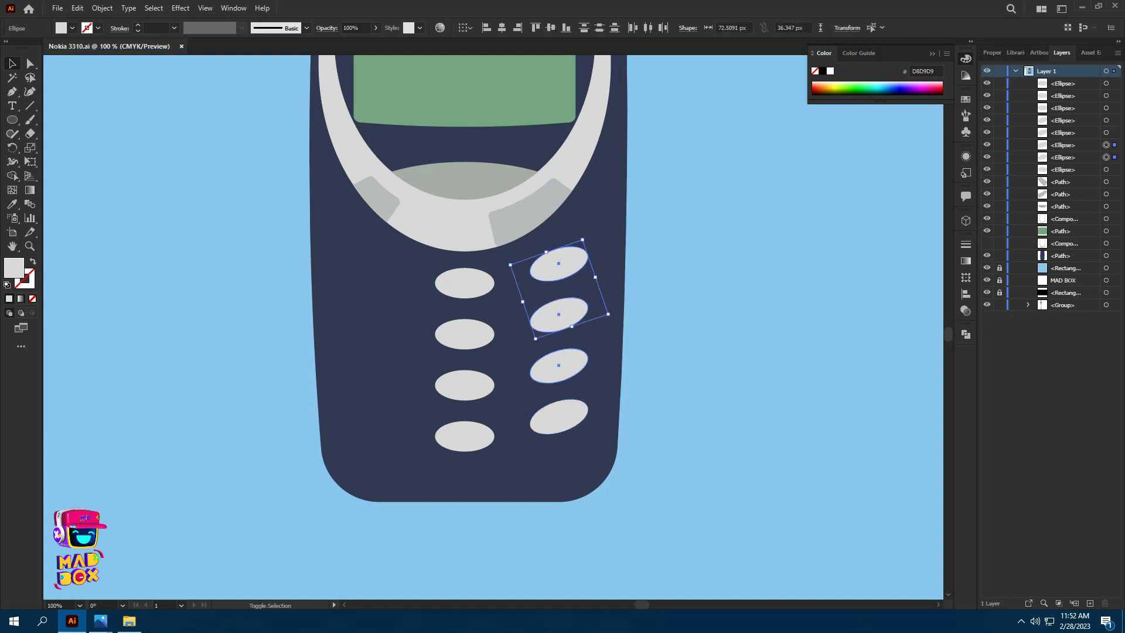
shift+click(559, 366)
shift+click(559, 417)
click(502, 28)
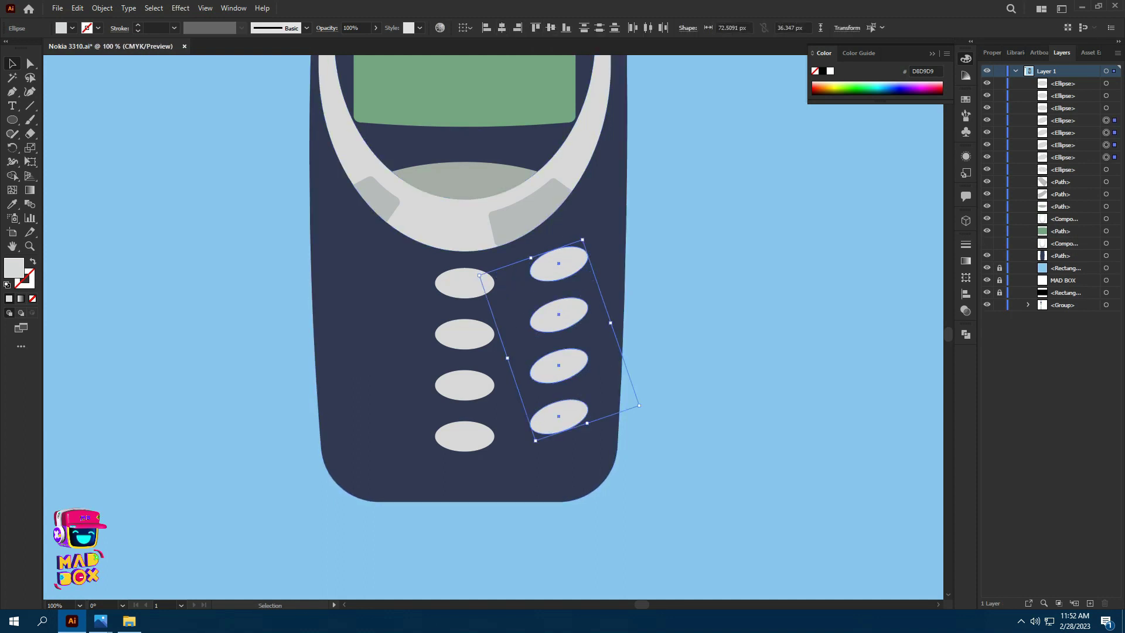
Try to reflect a copy of the tilted right key column
right_click(577, 310)
mouse_move(622, 495)
click(727, 527)
click(771, 331)
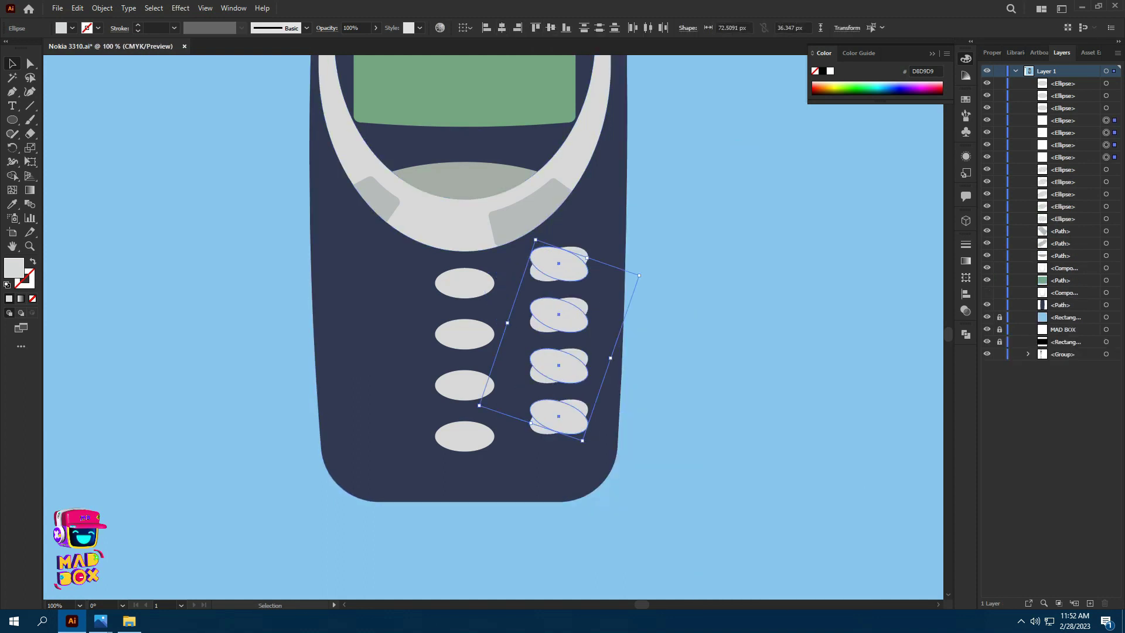
key(ctrl+z)
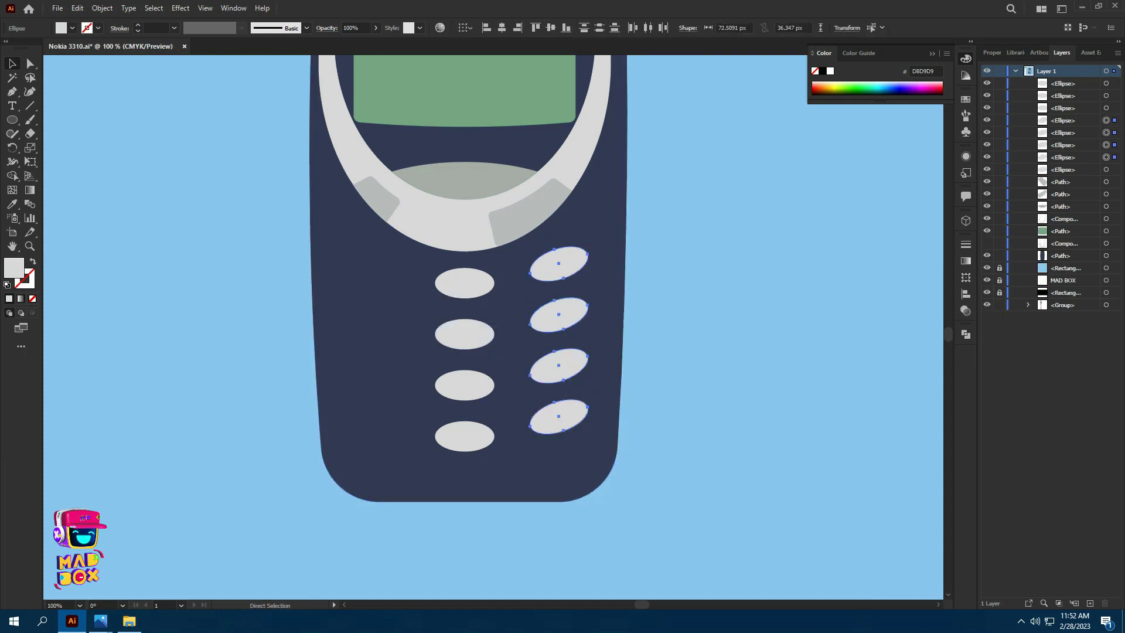
Reflect a copy of the tilted right key column, place it on the phone's left side, and save the file
right_click(575, 317)
mouse_move(610, 502)
click(729, 520)
click(771, 331)
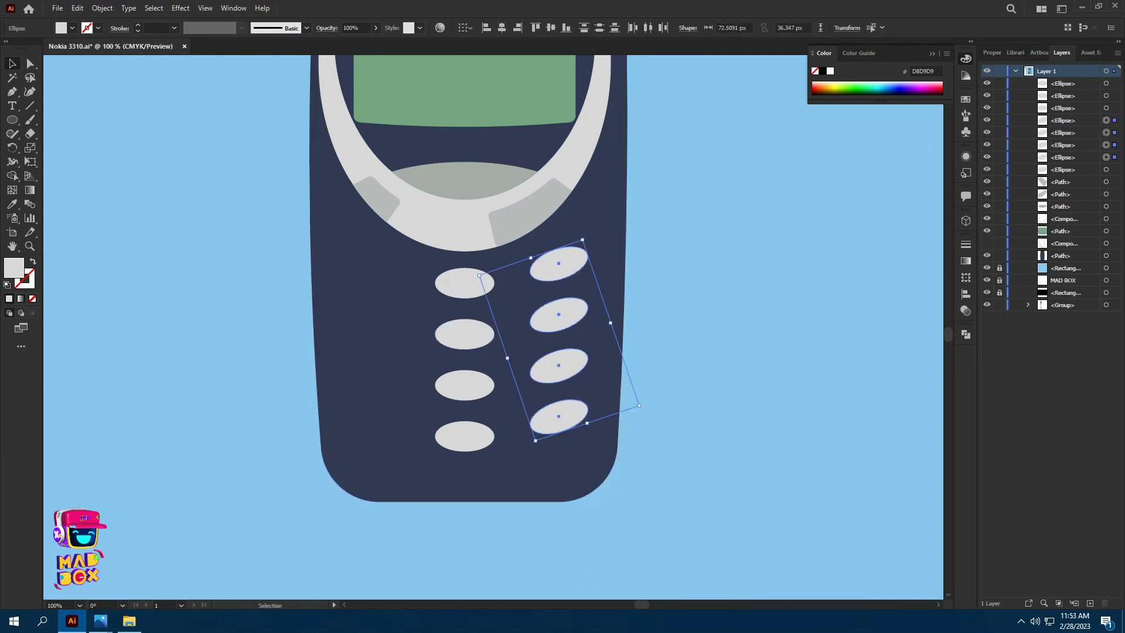
drag(588, 320, 399, 319)
scroll(622, 363, down, 2)
click(630, 352)
scroll(537, 208, up, 1)
key(ctrl+s)
Lower the top edge of the light grey frame slightly so the frame is about 554 px high
drag(563, 328, 560, 414)
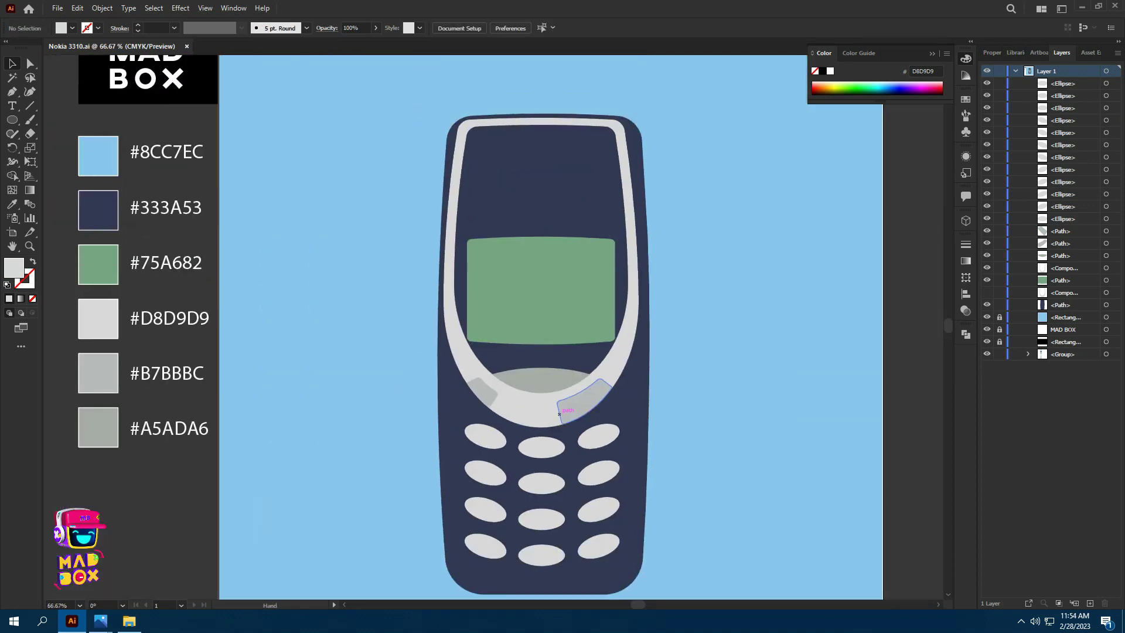
scroll(538, 119, up, 4)
click(543, 130)
drag(550, 117, 550, 127)
scroll(550, 127, down, 5)
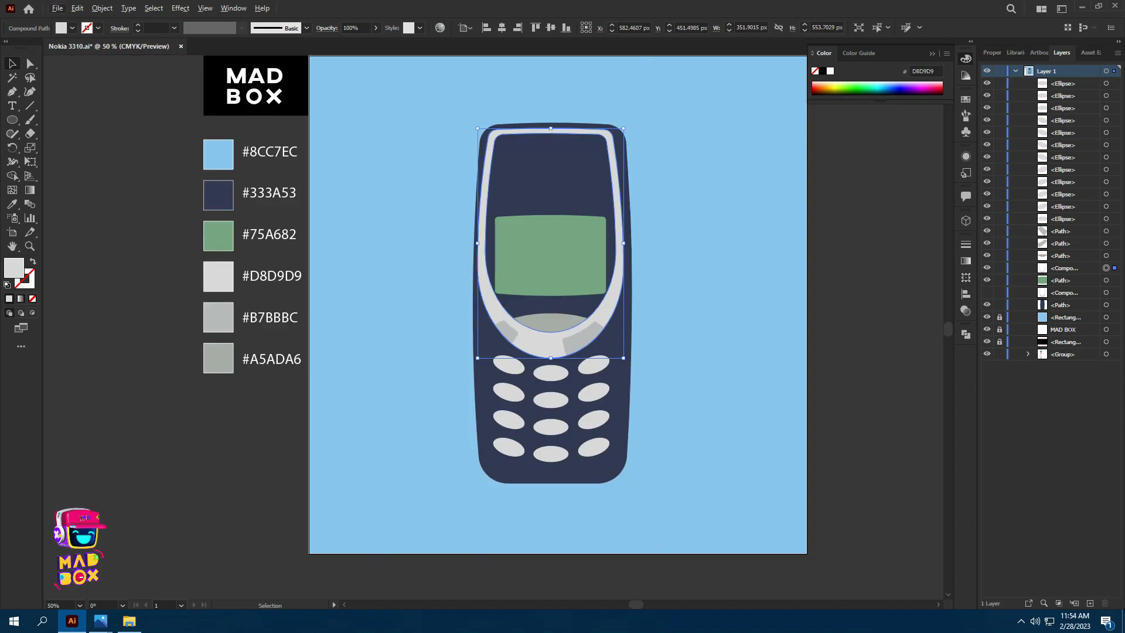
scroll(535, 126, up, 6)
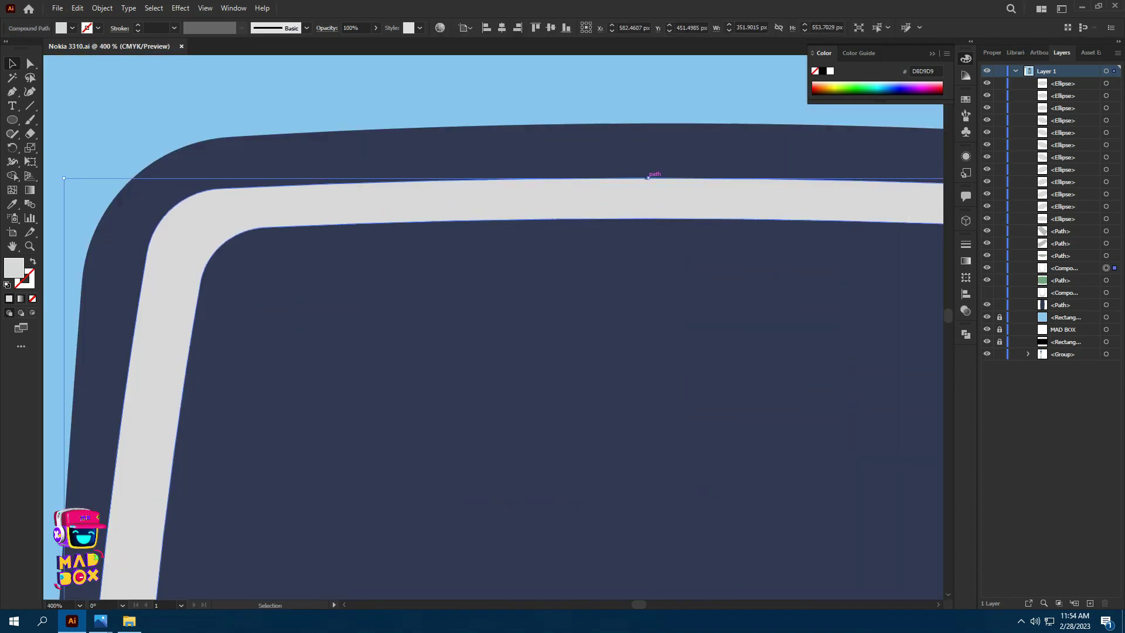
Draw a narrow vertical #333A53 ellipse about 17.5 × 95.3 px in the phone's upper centre, above the green screen
scroll(647, 177, down, 6)
drag(648, 178, 486, 140)
scroll(486, 140, up, 1)
key(ctrl+shift+a)
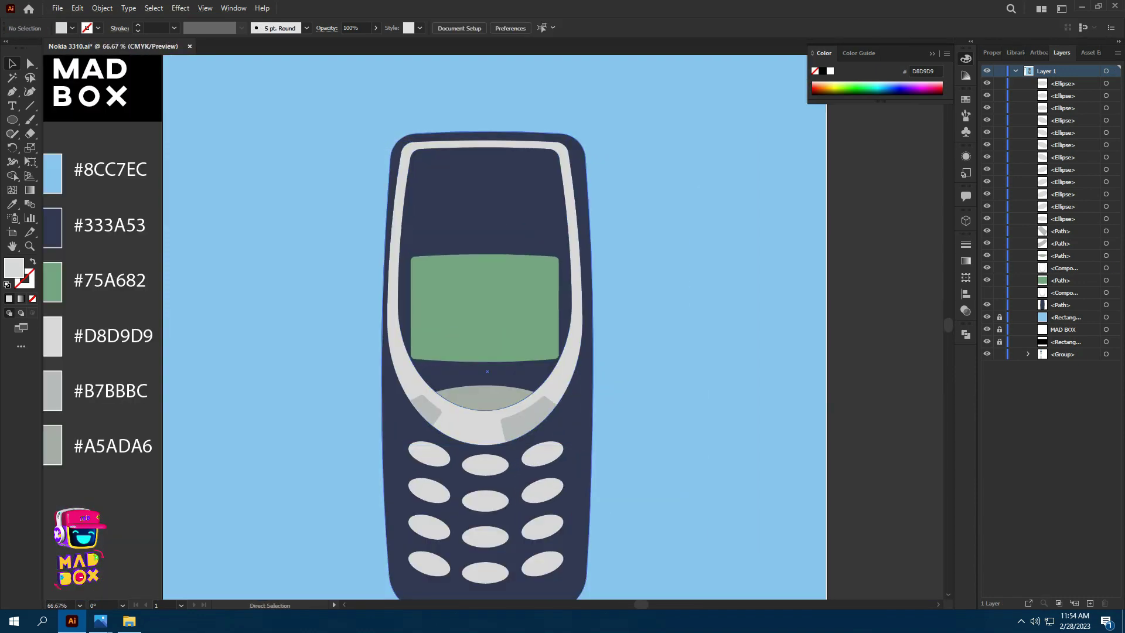
drag(487, 372, 547, 315)
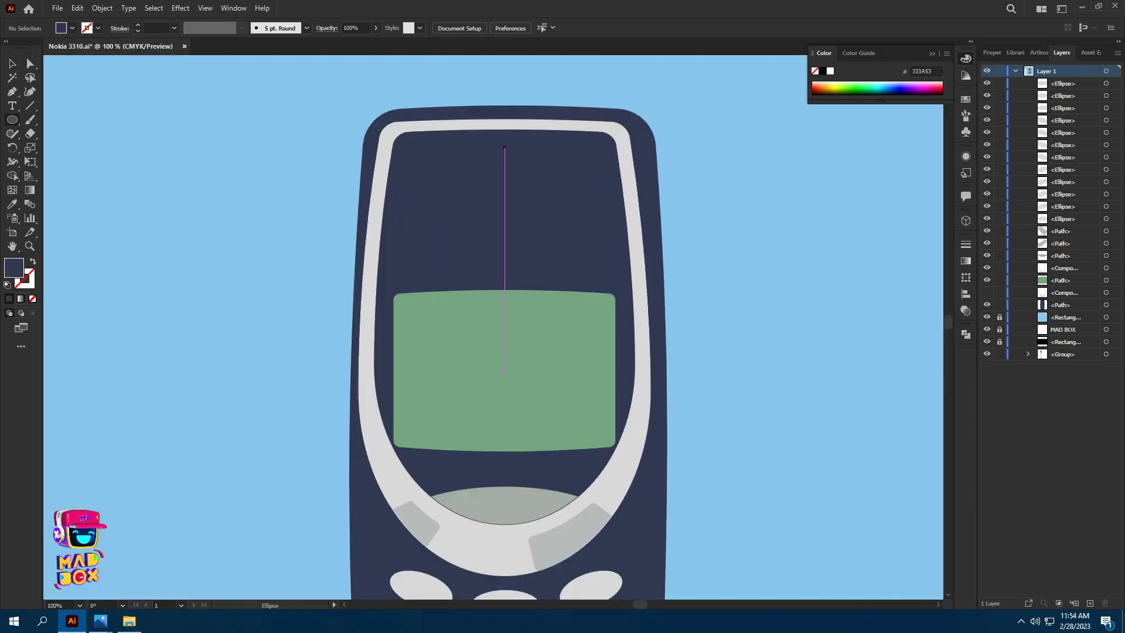
drag(504, 147, 515, 221)
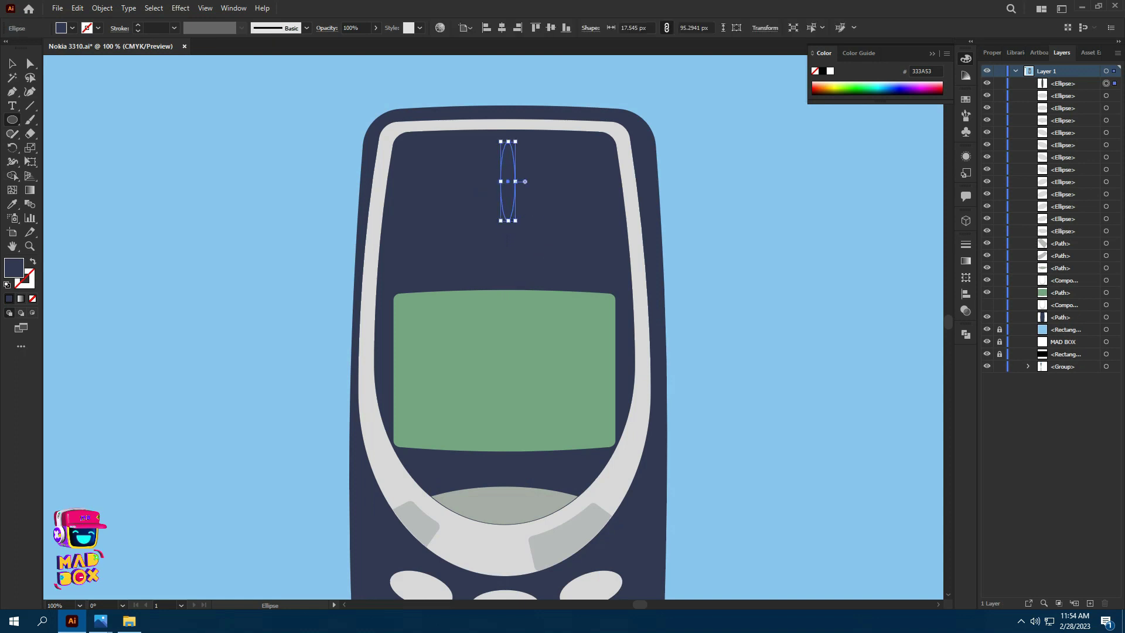
key(i)
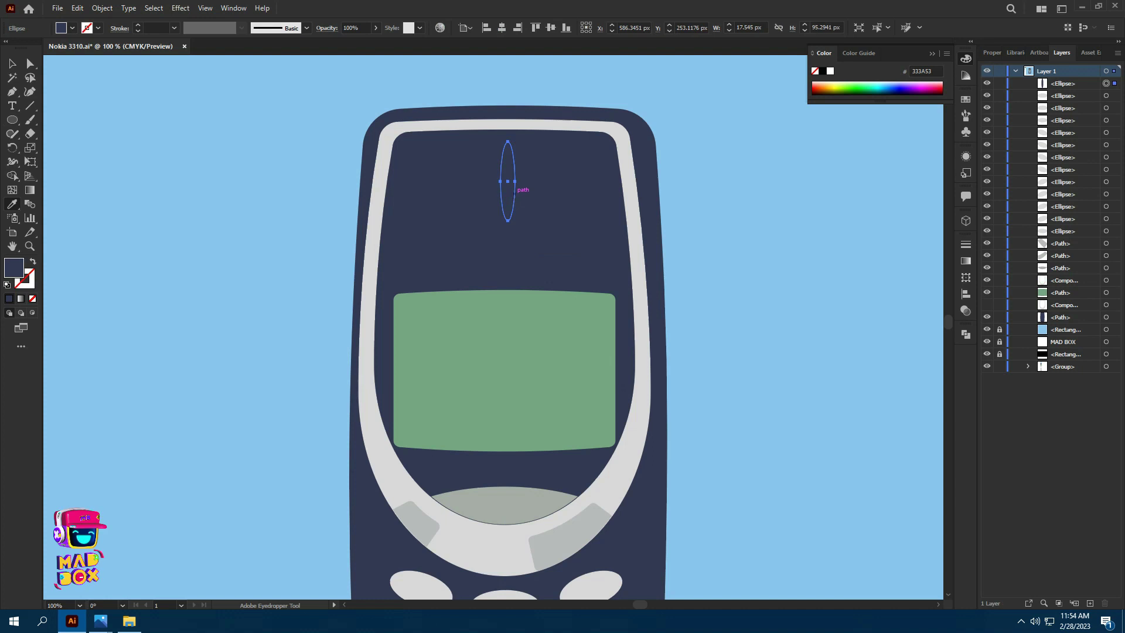
key(v)
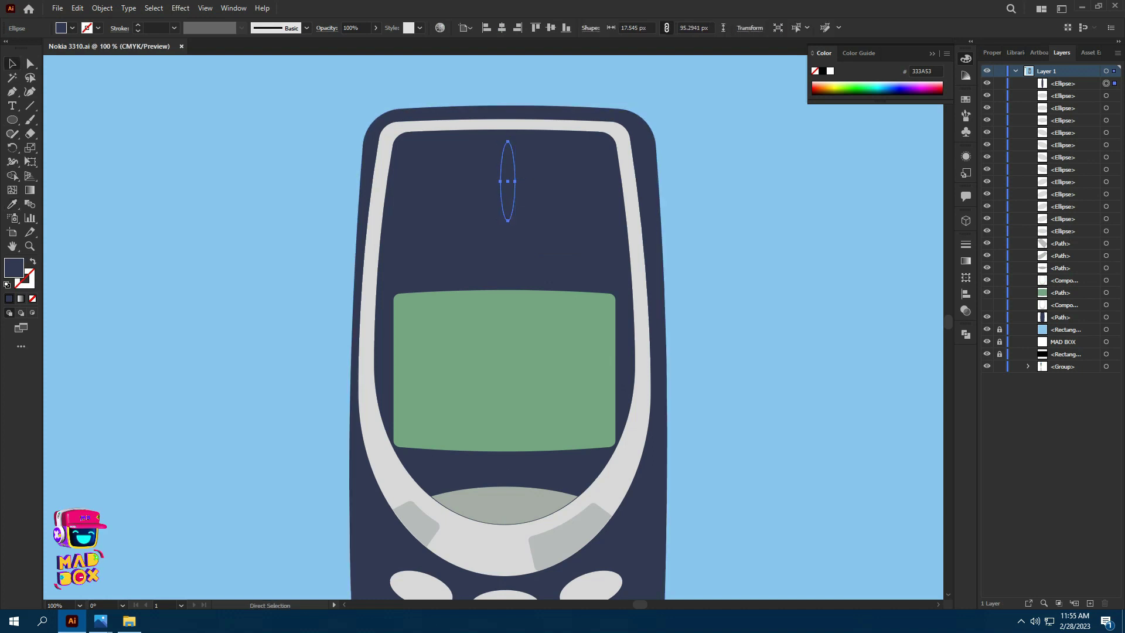
Draw a small flat ellipse about 7.65 × 2.38 px inside the top of the vertical ellipse and fill it black (000000)
key(ctrl+equal)
key(ctrl+equal)
key(ctrl+equal)
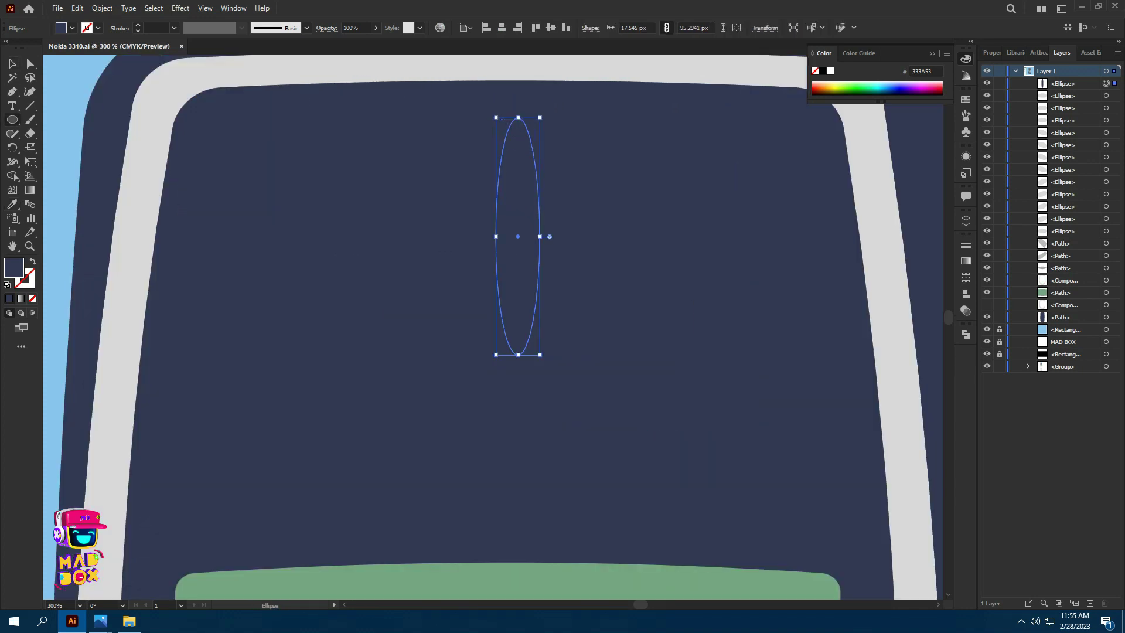
key(ctrl+equal)
key(ctrl+equal)
drag(509, 110, 548, 122)
double_click(13, 267)
drag(844, 247, 879, 281)
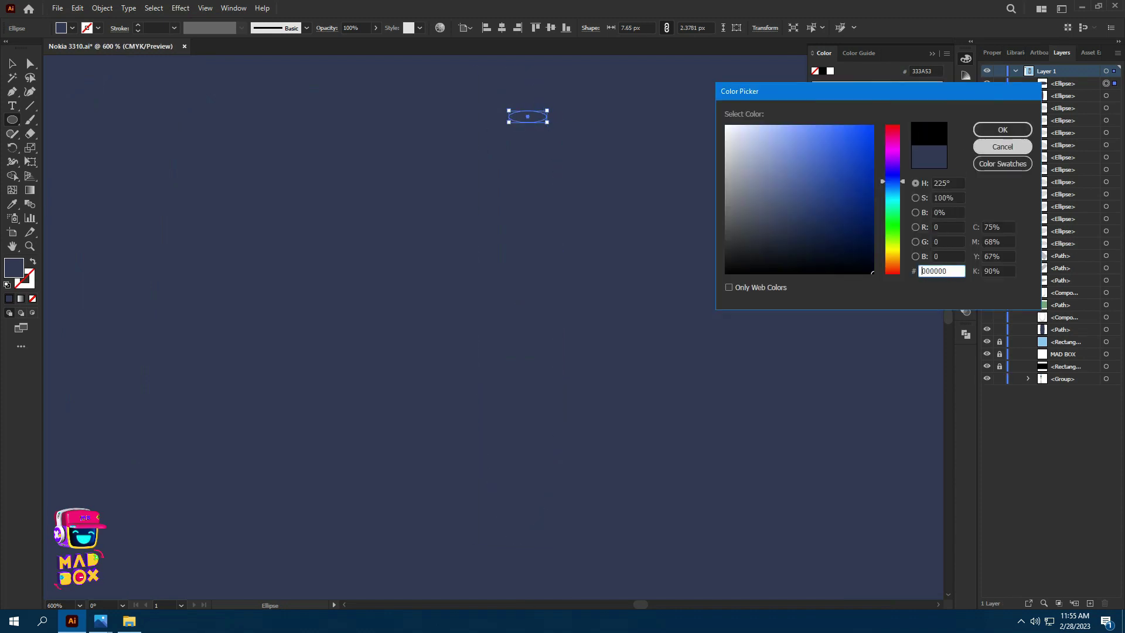
click(1002, 129)
Duplicate the small black ellipse downwards at equal spacing until seven slots fill the vertical ellipse
key(v)
drag(528, 116, 526, 180)
key(ctrl+d)
key(ctrl+d)
key(ctrl+d)
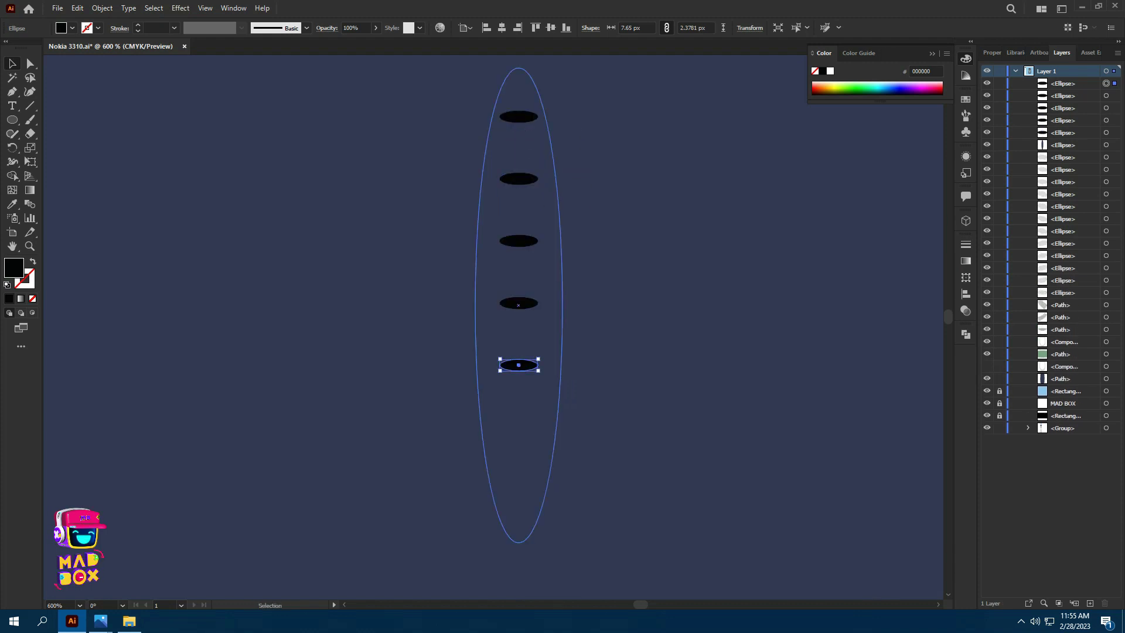
key(ctrl+d)
key(ctrl+d)
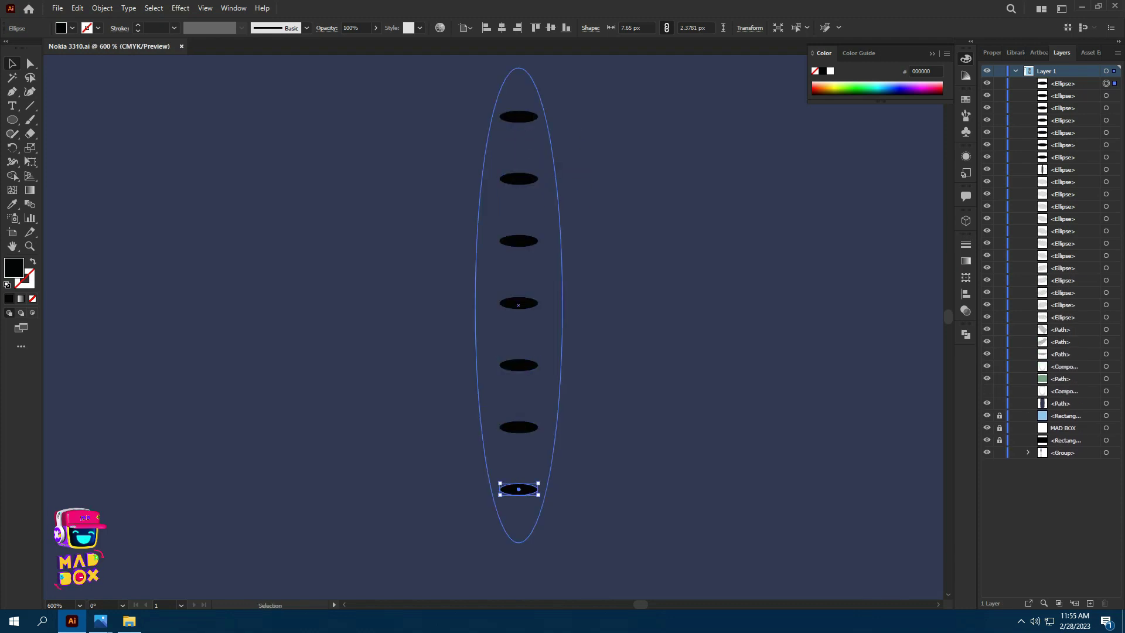
Select all seven black slots together with the vertical ellipse and group them as the earpiece
scroll(537, 294, down, 5)
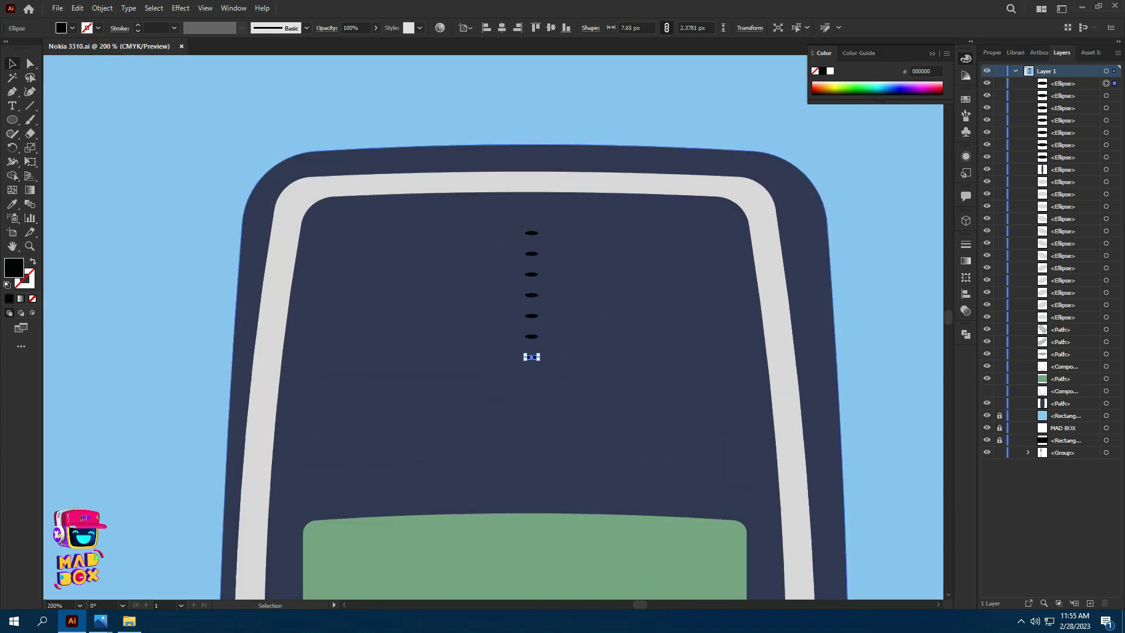
scroll(534, 334, up, 4)
shift+click(547, 300)
shift+click(547, 238)
shift+click(547, 177)
shift+click(549, 119)
drag(556, 108, 544, 297)
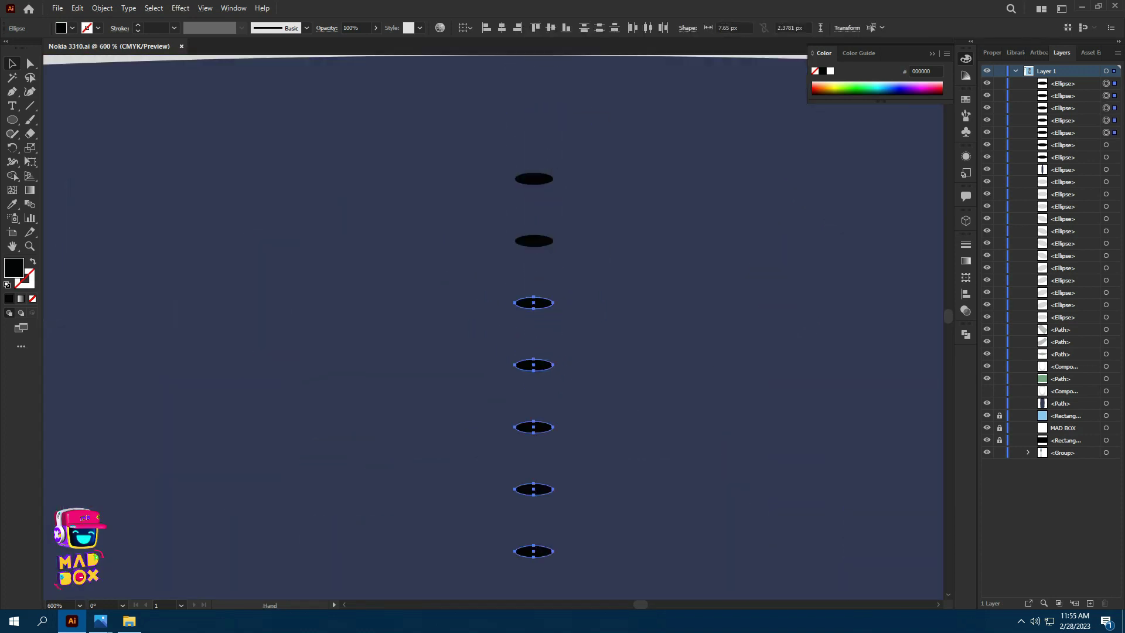
shift+click(549, 240)
shift+click(548, 178)
shift+click(567, 211)
right_click(568, 213)
click(598, 301)
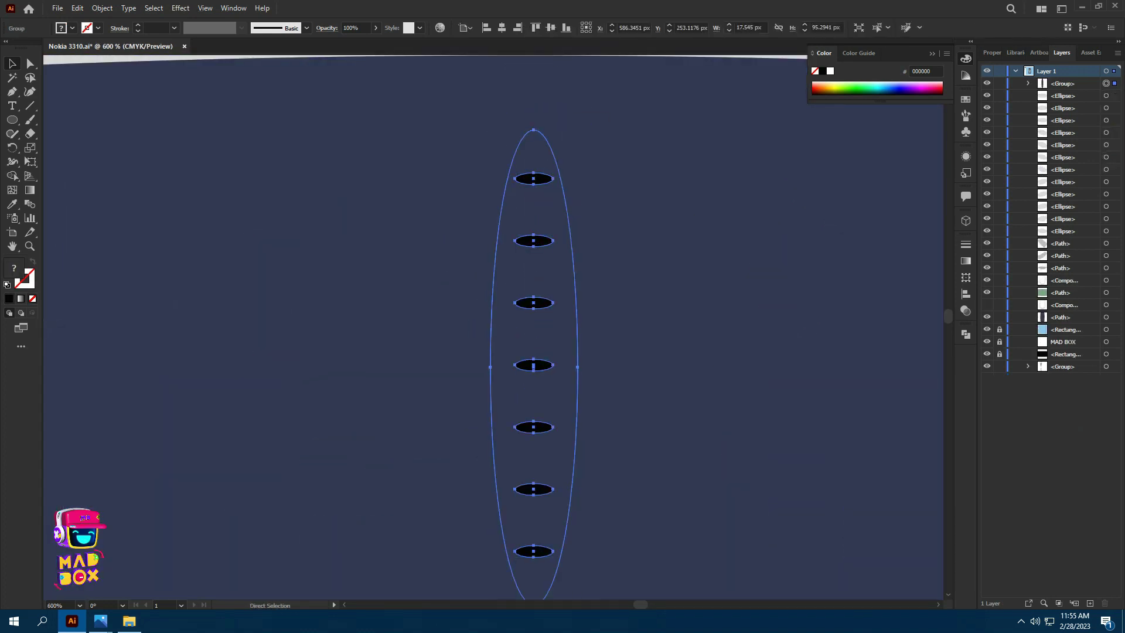
scroll(539, 243, down, 3)
key(ctrl+shift+a)
Draw a black rectangle about 109 × 25 px between the earpiece slots and the green screen
scroll(579, 252, down, 2)
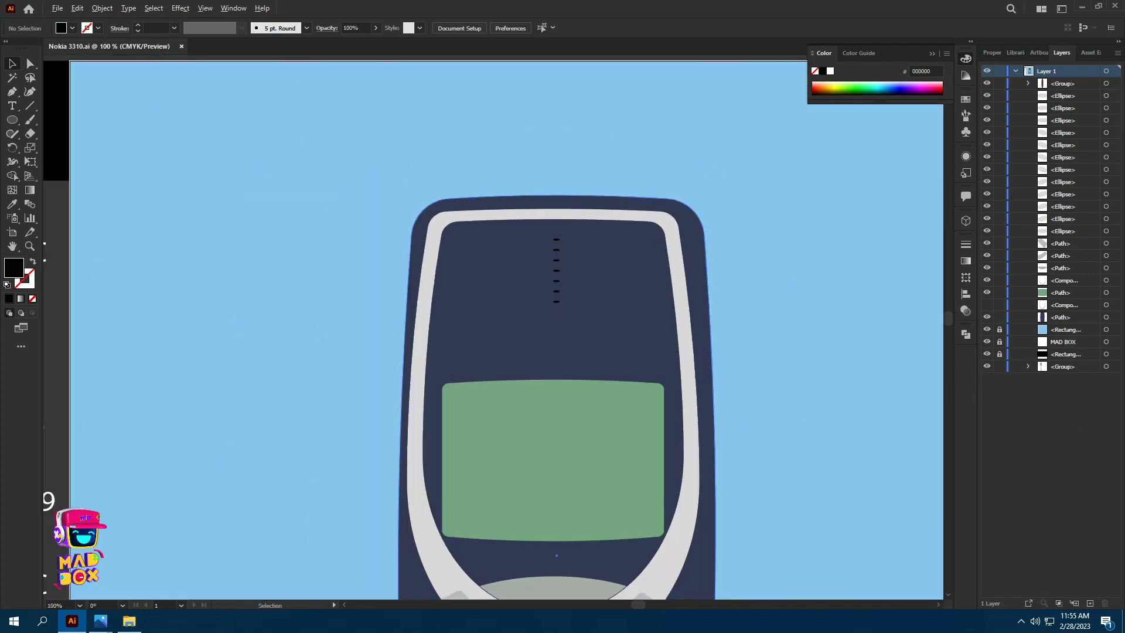
drag(579, 252, 424, 133)
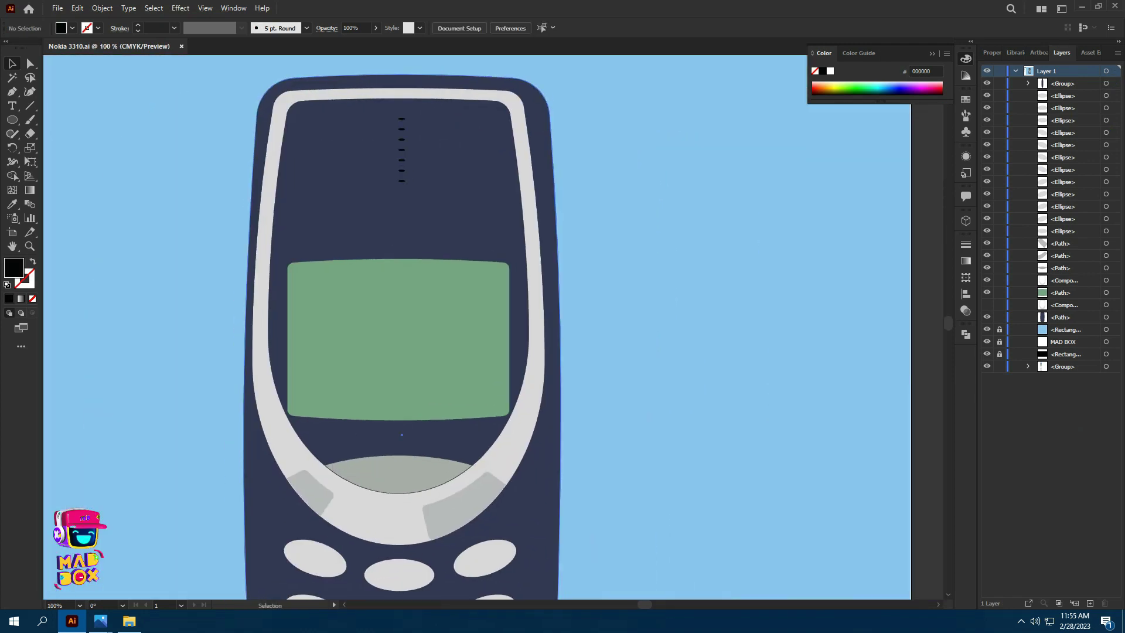
key(l)
mouse_move(353, 221)
mouse_down()
mouse_move(443, 242)
mouse_move(444, 221)
mouse_up()
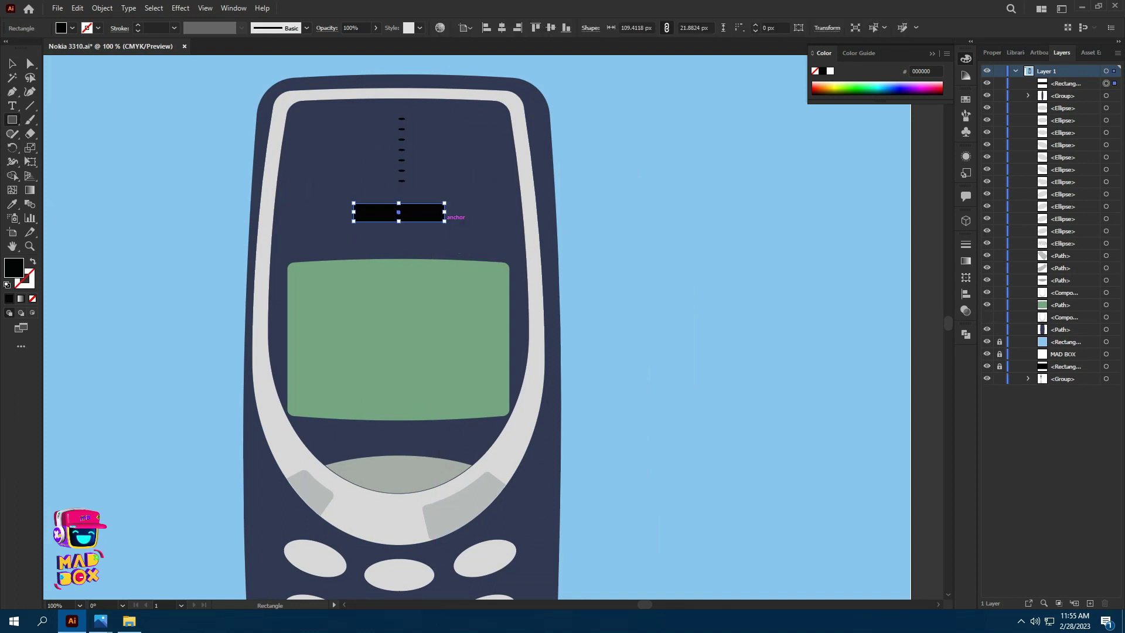
key(ctrl+equal)
key(ctrl+minus)
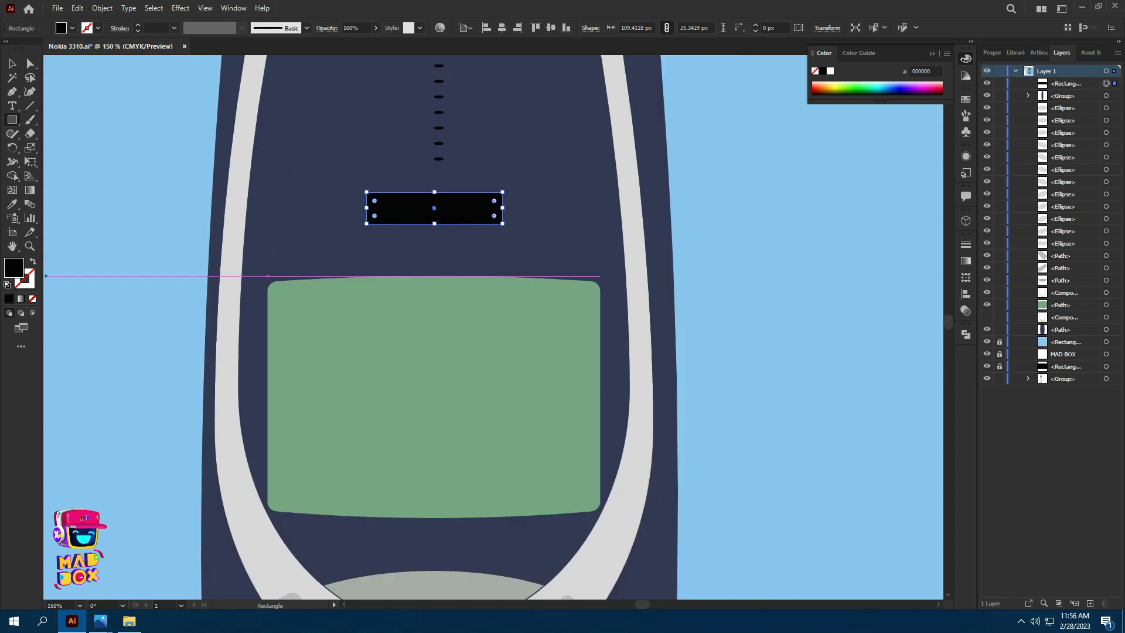
key(v)
key(ctrl+shift+a)
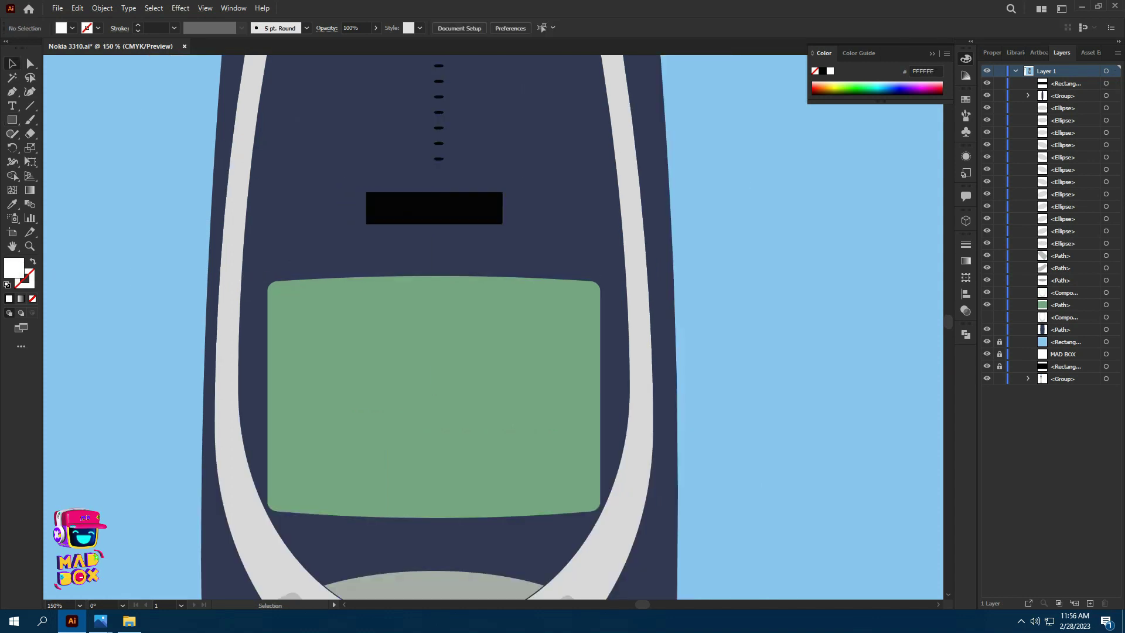
Add the text NOKIA beside the phone in AXIS Extra Bold, 12 pt, with tracking set to 0
key(t)
click(723, 255)
text(NOKIA)
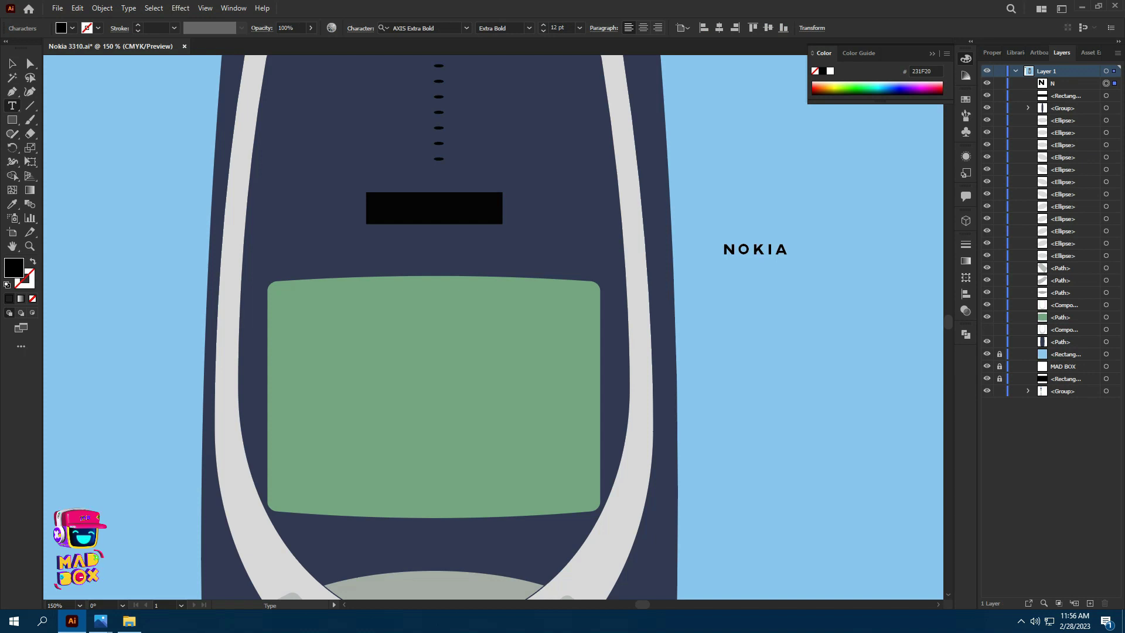
key(Escape)
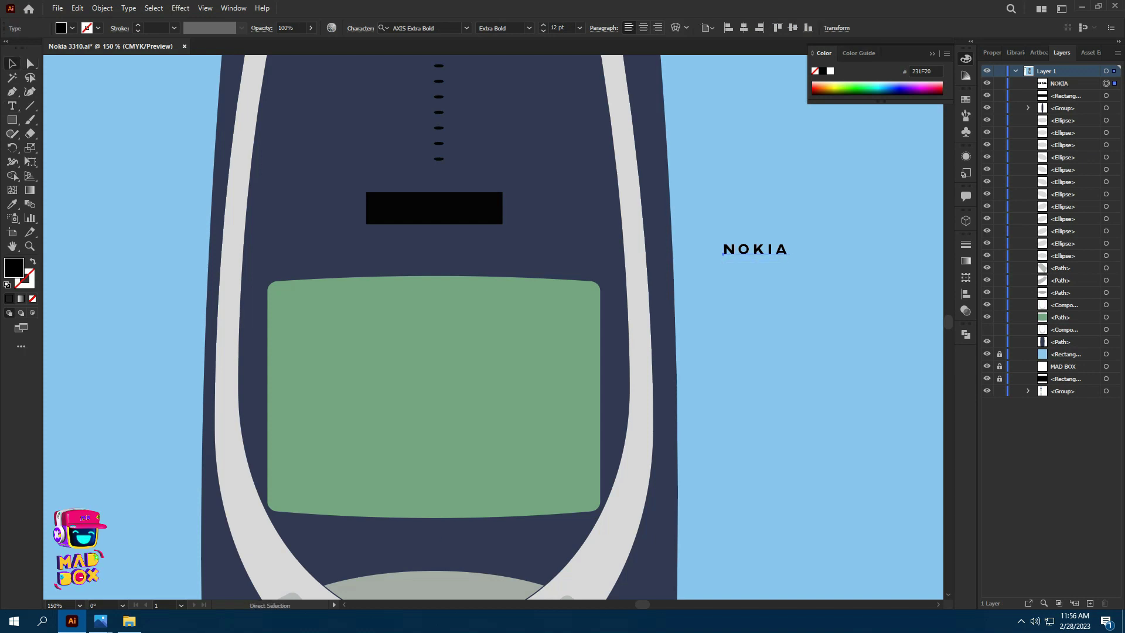
key(ctrl+t)
click(797, 148)
click(812, 240)
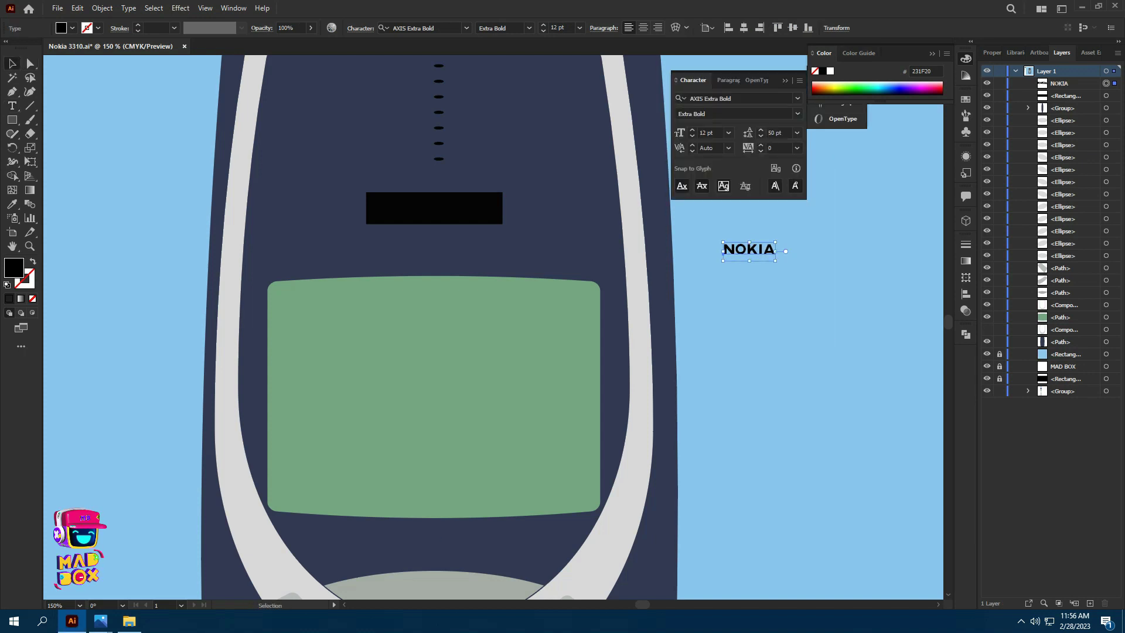
click(800, 261)
drag(753, 250, 754, 248)
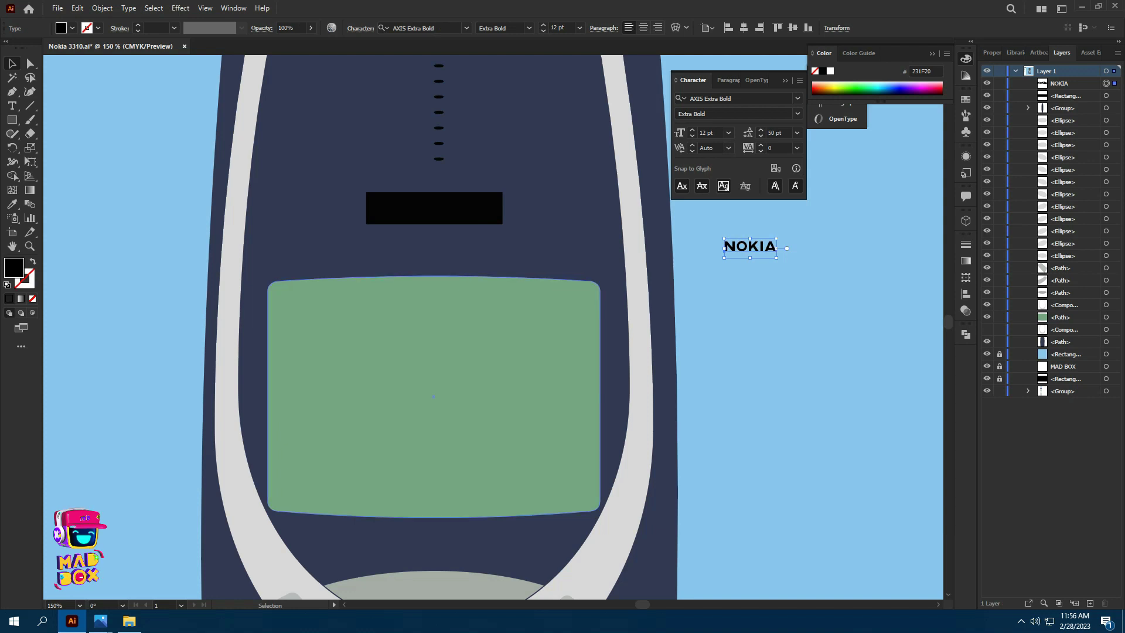
Fill the NOKIA text white and place it on the black rectangle above the screen
click(829, 71)
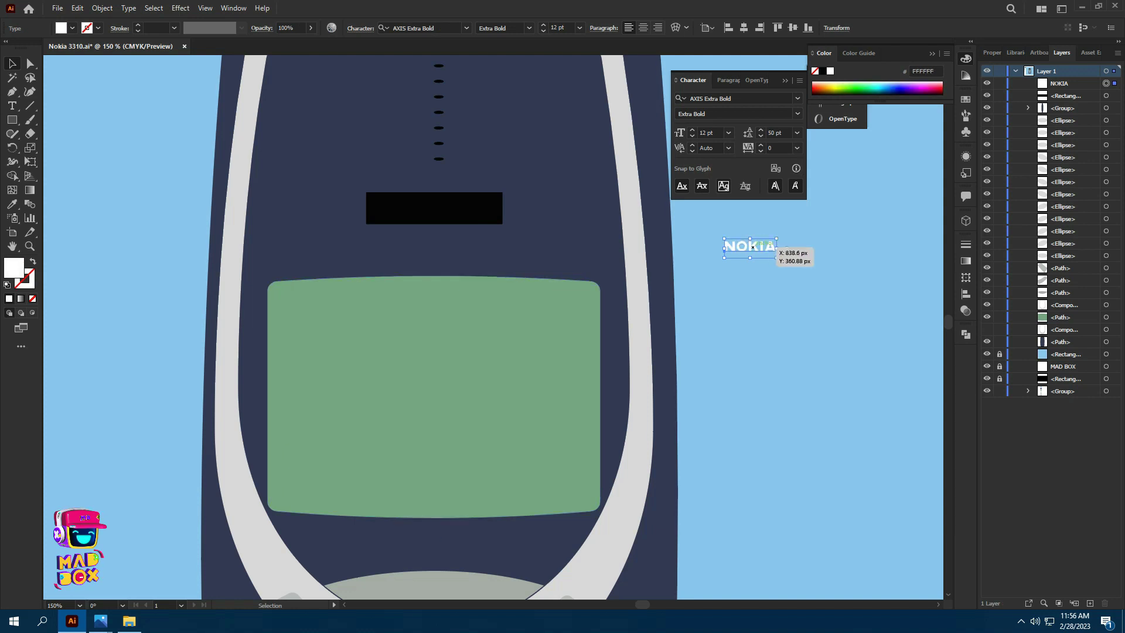
drag(771, 244, 426, 208)
drag(432, 202, 512, 201)
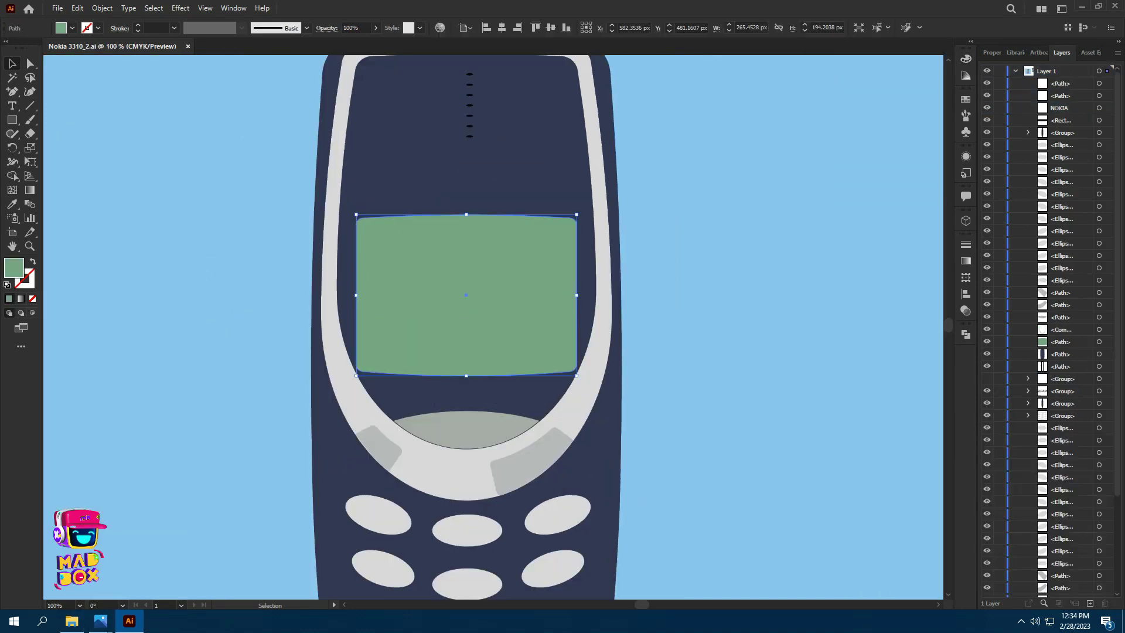
Apply a radial gradient fill to the phone's green screen
key(period)
click(891, 258)
key(ctrl+minus)
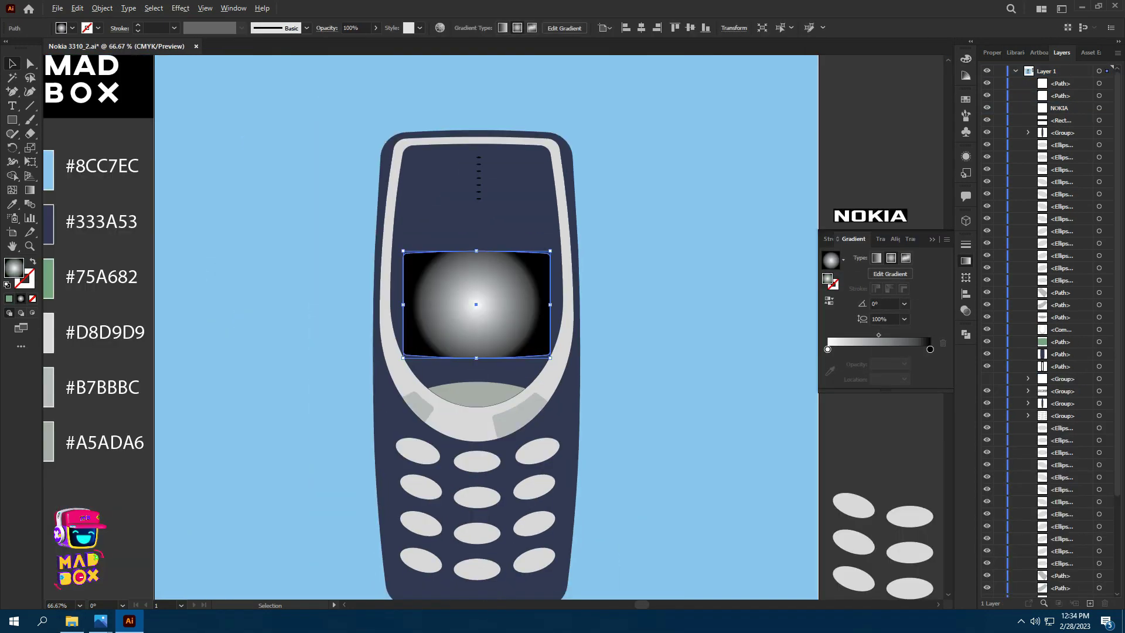
Recolour the screen's gradient from the #75A682 swatch, darken its outer stop and move the inner stop to about 22.6%
double_click(931, 349)
click(780, 431)
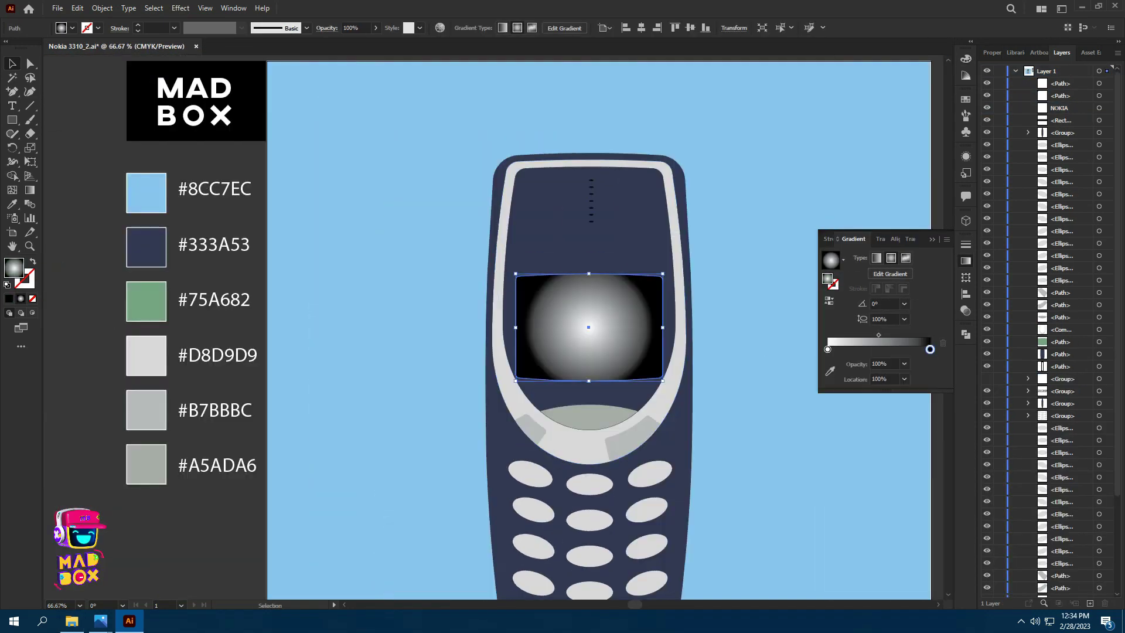
click(146, 301)
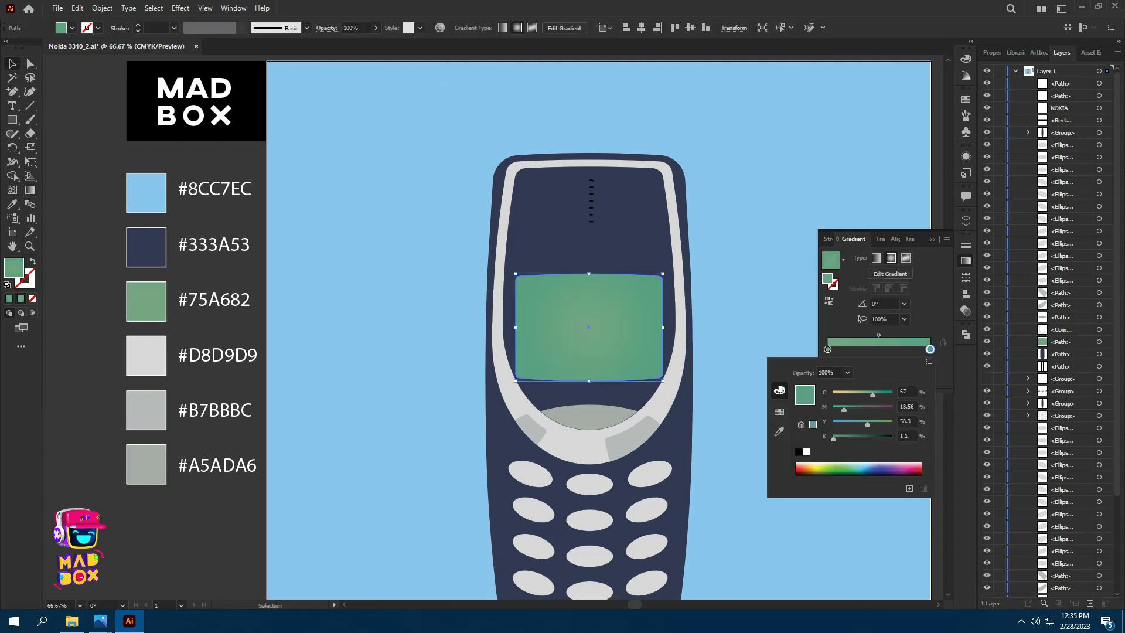
drag(834, 439, 837, 439)
key(Escape)
click(848, 349)
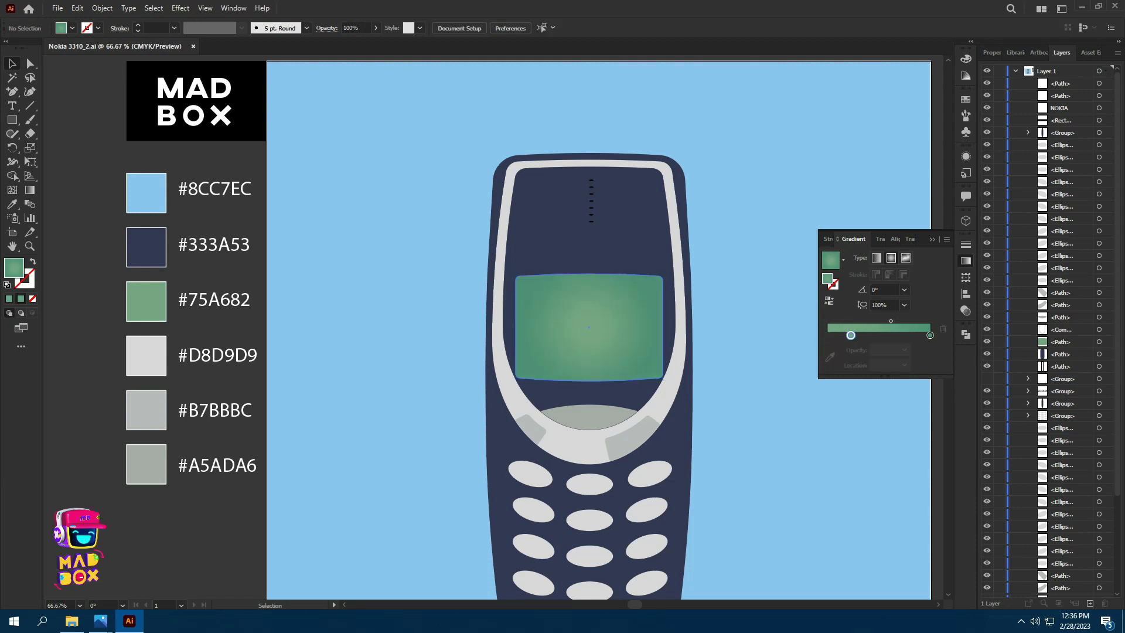
Transfer the green radial gradient from the main phone's screen to the screen of the phone copy beside the artboard
click(606, 304)
scroll(606, 305, down, 1)
drag(605, 305, 494, 306)
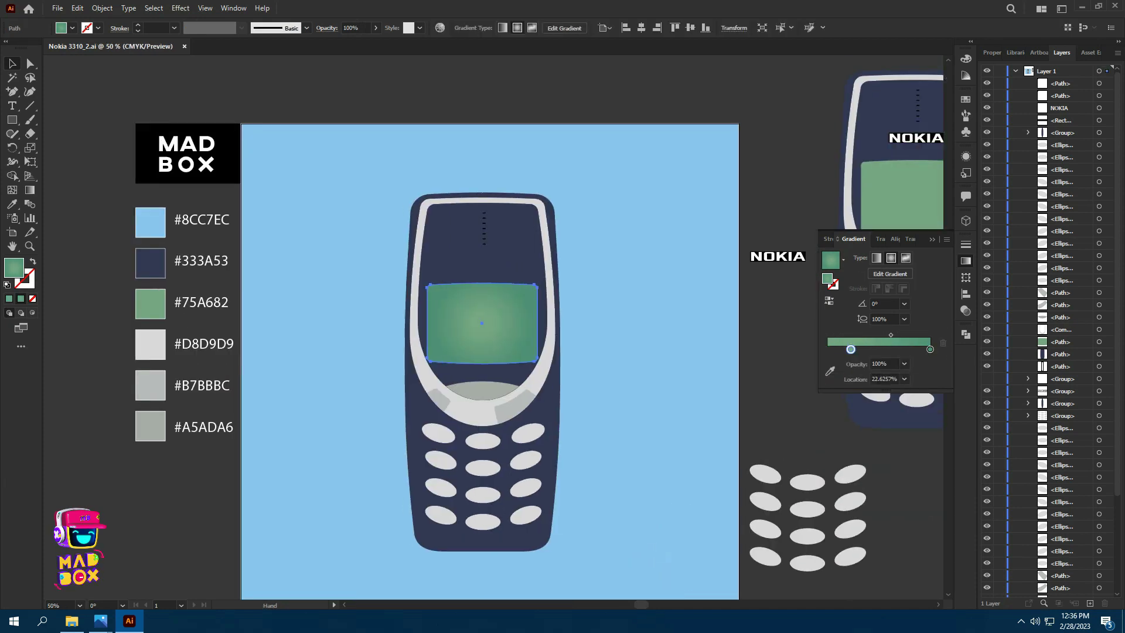
key(i)
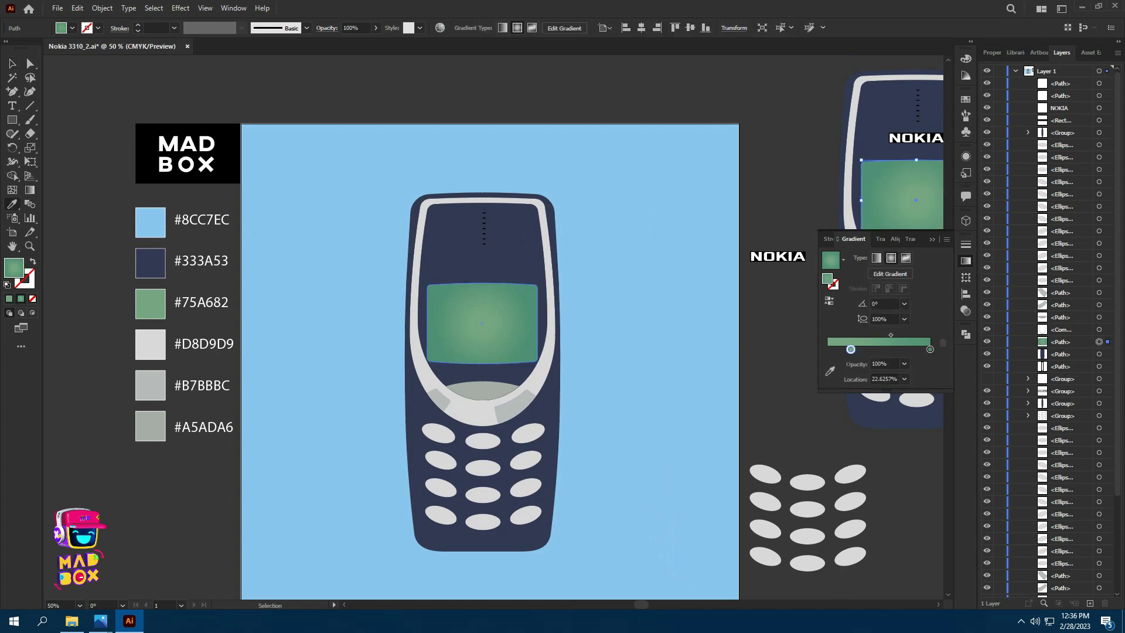
Give the main phone's screen a flat #75A682 fill with no stroke
click(151, 304)
key(shift+x)
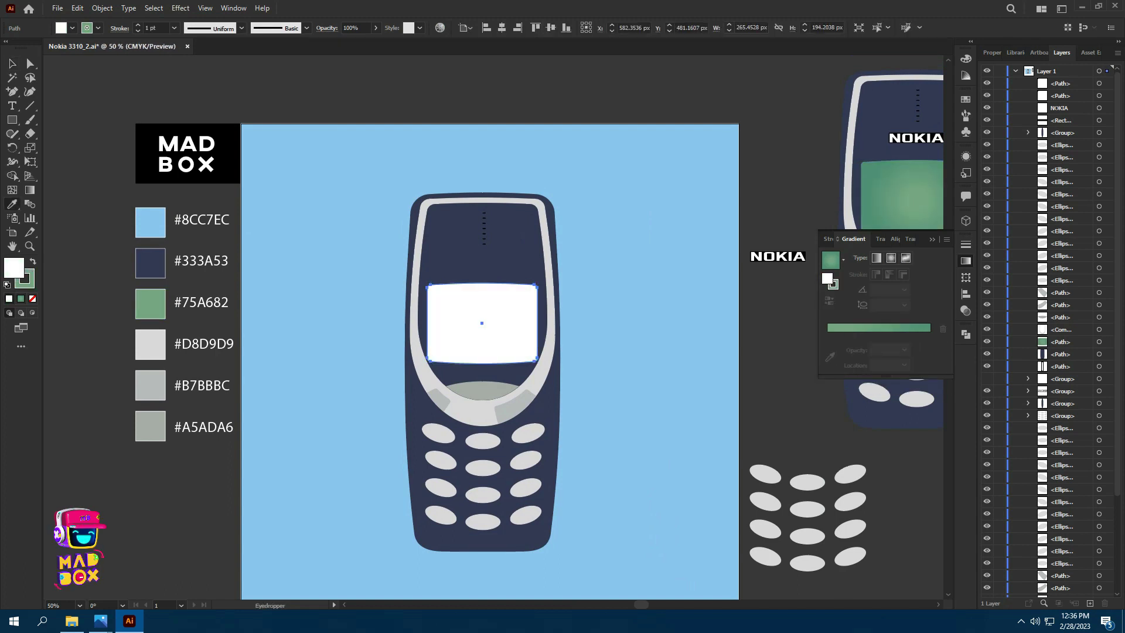
key(shift+x)
key(x)
key(/)
key(x)
key(v)
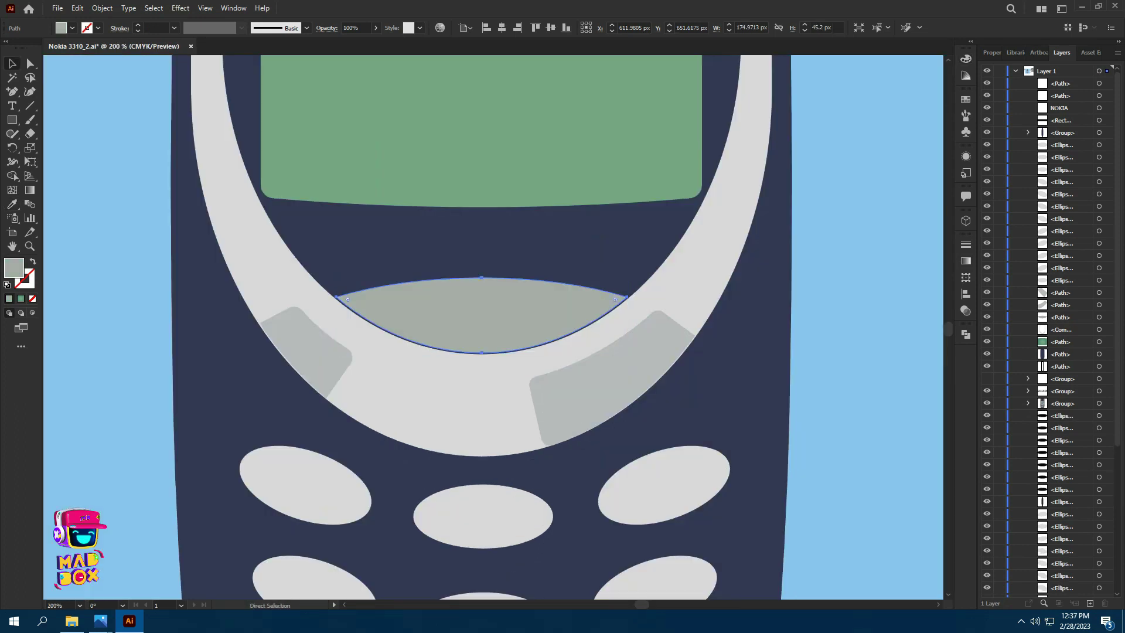
Paste a copy of the curved grey button in place, scale it to about 139 × 36 px and round its corners to about 3.7 px
key(ctrl+shift+v)
scroll(555, 291, up, 1)
click(583, 296)
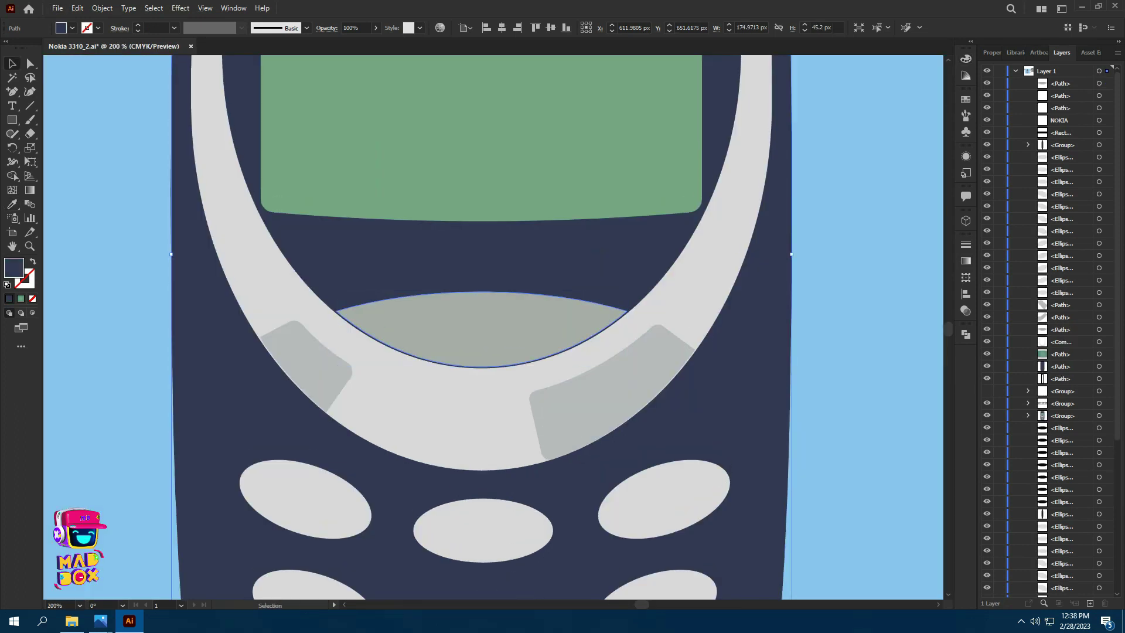
click(586, 310)
mouse_move(627, 292)
mouse_down()
mouse_move(605, 298)
mouse_move(638, 275)
mouse_up()
key(ctrl+plus)
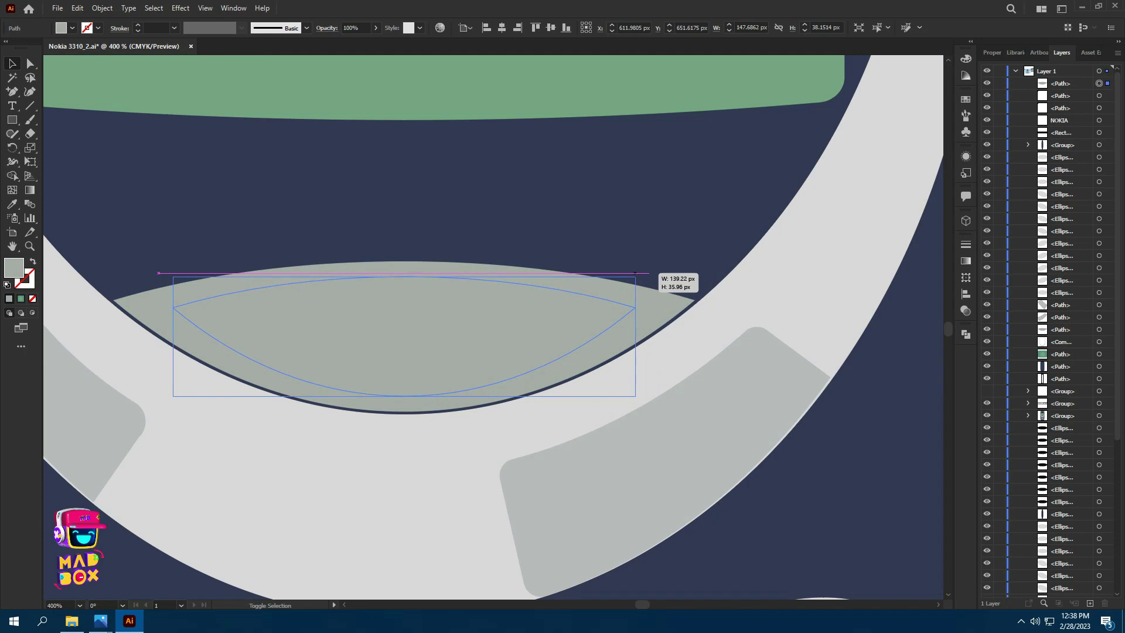
drag(635, 274, 636, 273)
key(a)
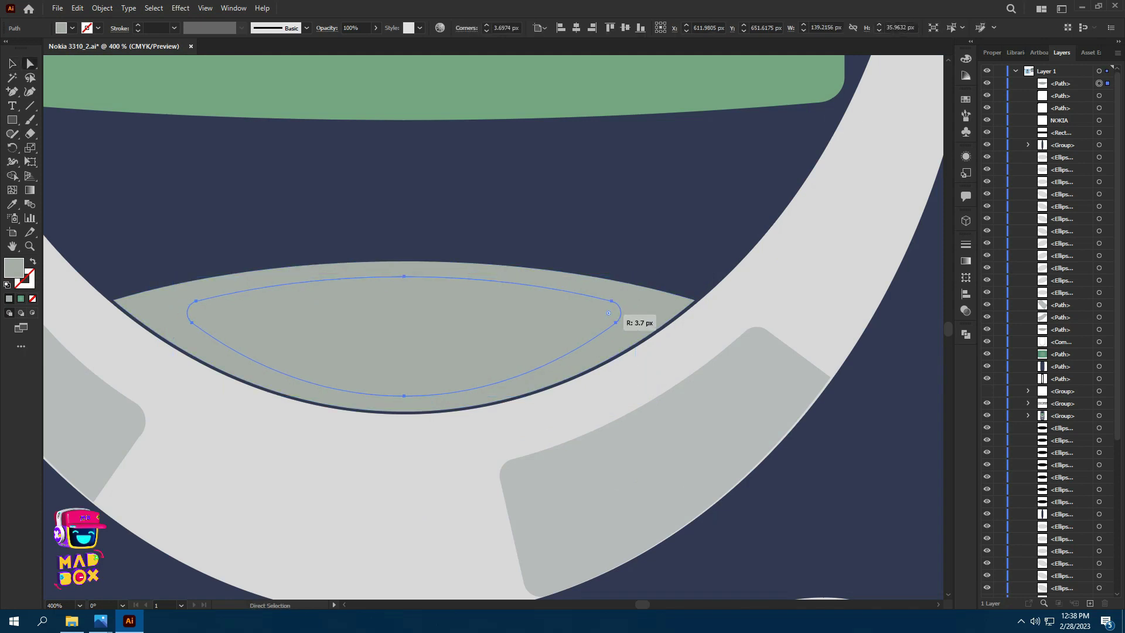
Recolour the larger curved button shape behind the copy with the light grey of the frame
key(v)
click(657, 305)
key(i)
click(706, 319)
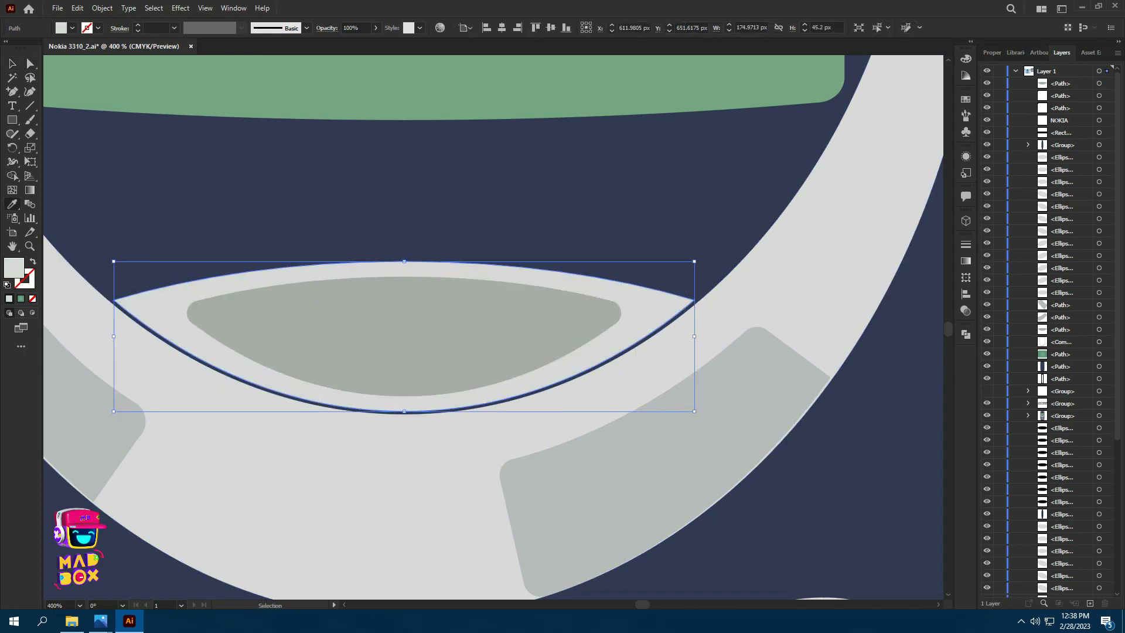
Nudge the larger light grey curved button shape down about 2 px to close the gap with the frame, and save the document
key(ctrl+s)
key(c)
key(v)
key(Down)
key(Down)
key(Down)
key(Up)
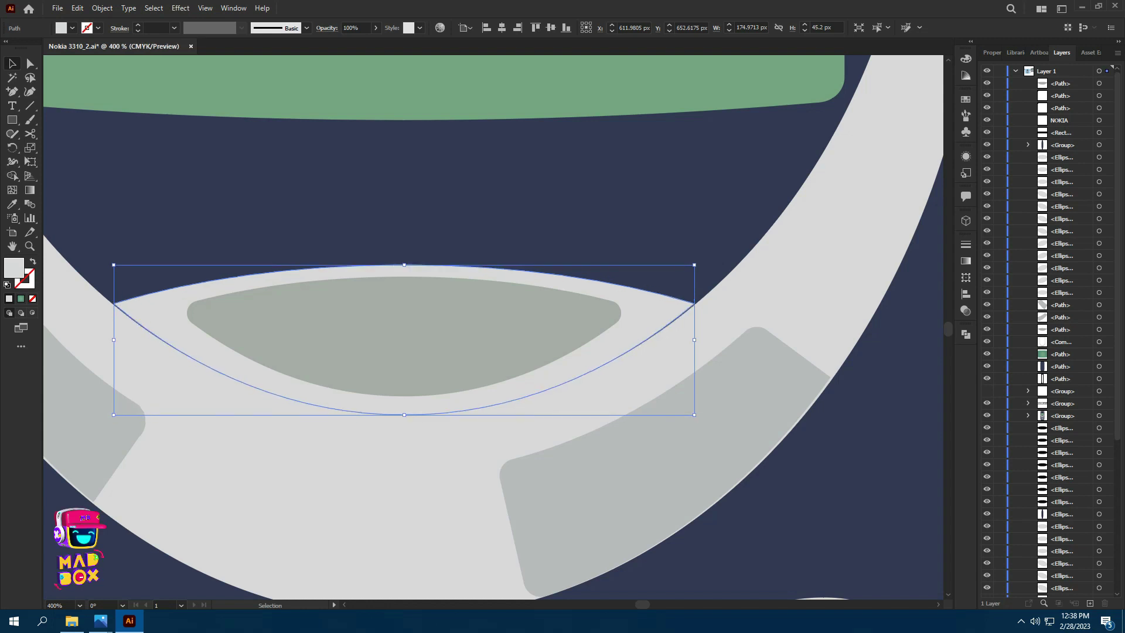
key(Down)
click(658, 294)
key(ctrl+z)
key(ctrl+shift+z)
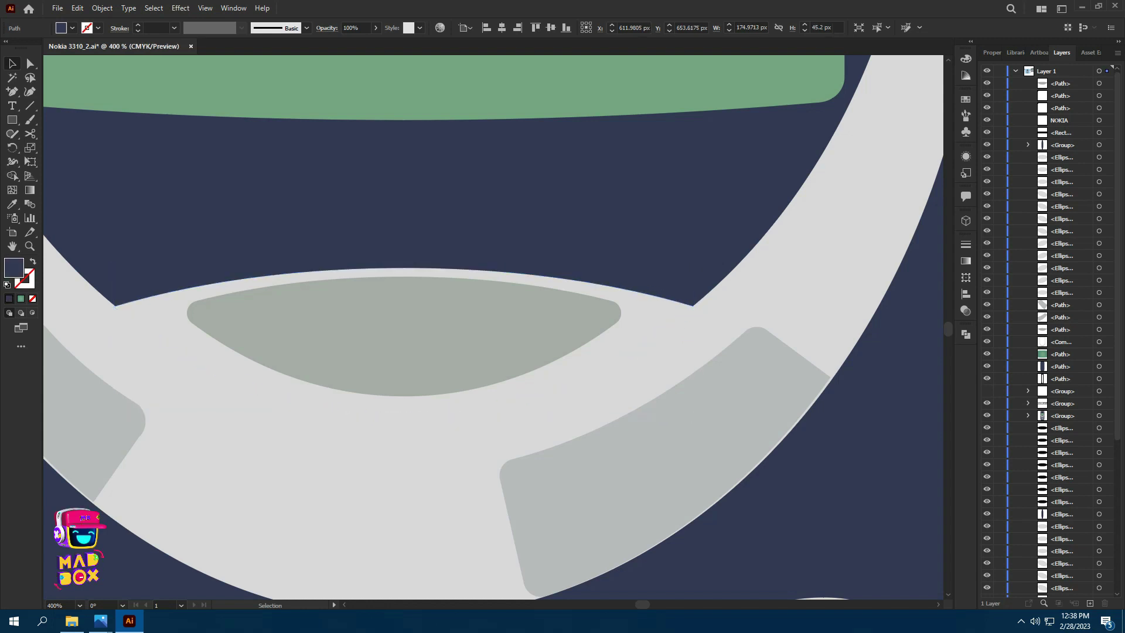
key(ctrl+s)
Nudge the smaller grey curved button down about 2 px to match the shape behind it
click(403, 336)
key(Down)
key(Down)
key(Down)
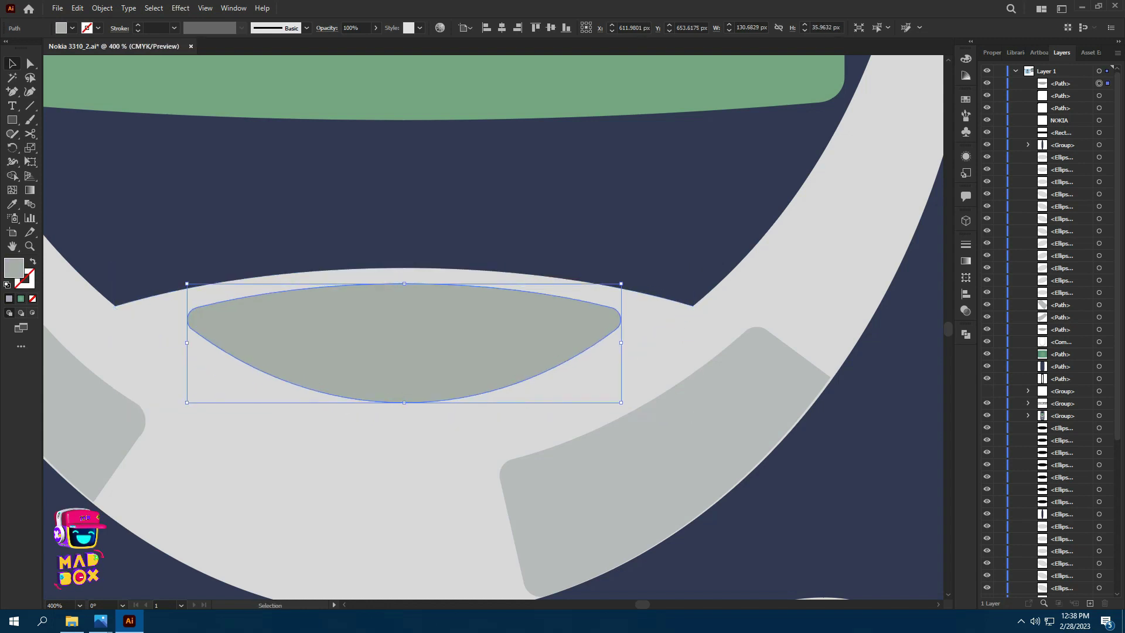
drag(405, 405, 403, 394)
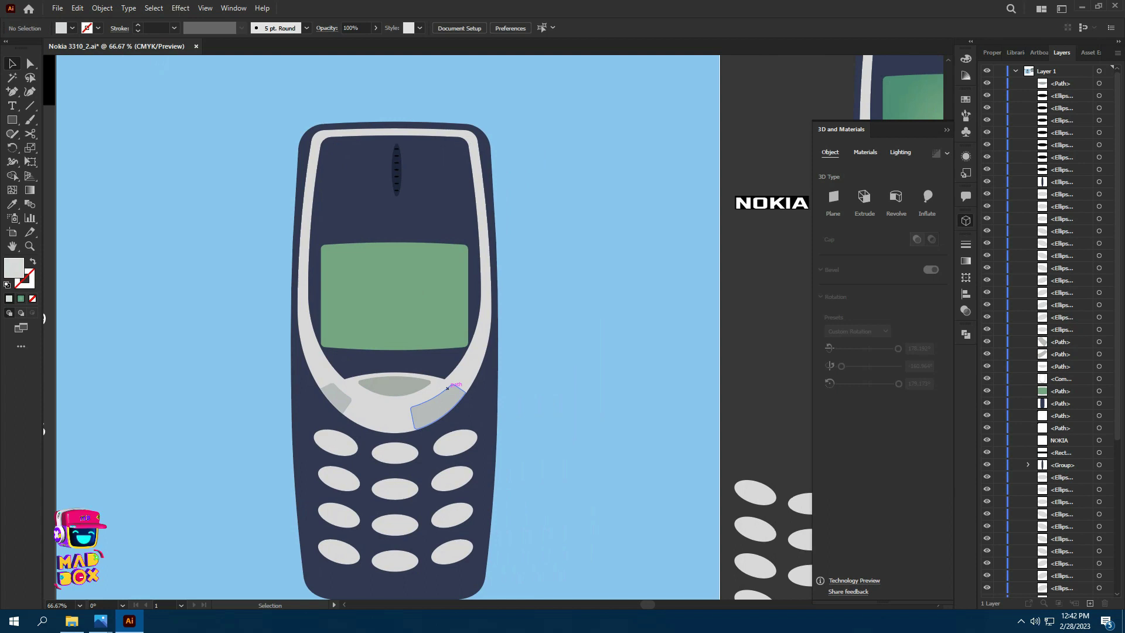
Recolour the phone's light grey frame and green screen with the dark navy of the earpiece
click(454, 378)
scroll(371, 215, up, 2)
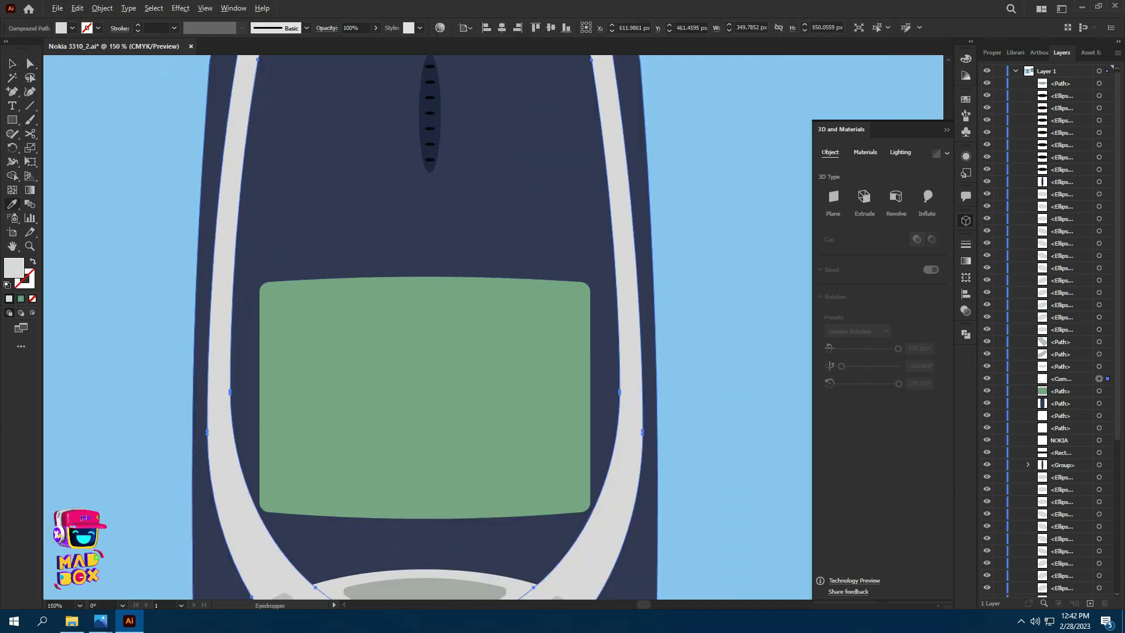
key(i)
click(430, 114)
scroll(443, 277, down, 1)
ctrl+click(444, 317)
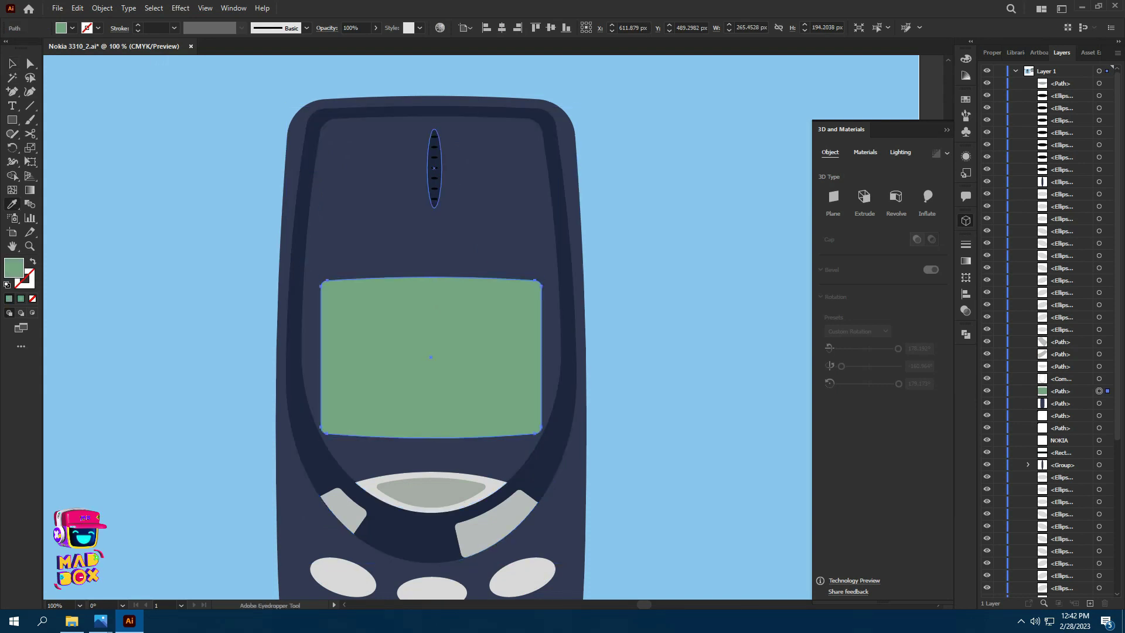
click(440, 531)
drag(439, 530, 484, 404)
key(v)
scroll(506, 361, up, 1)
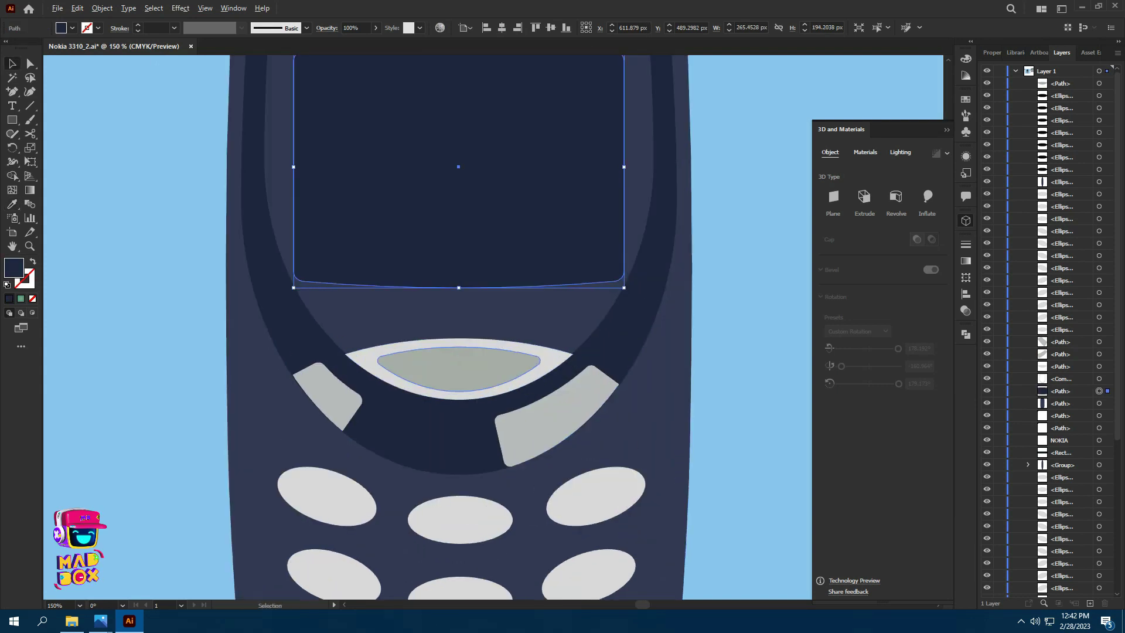
click(555, 422)
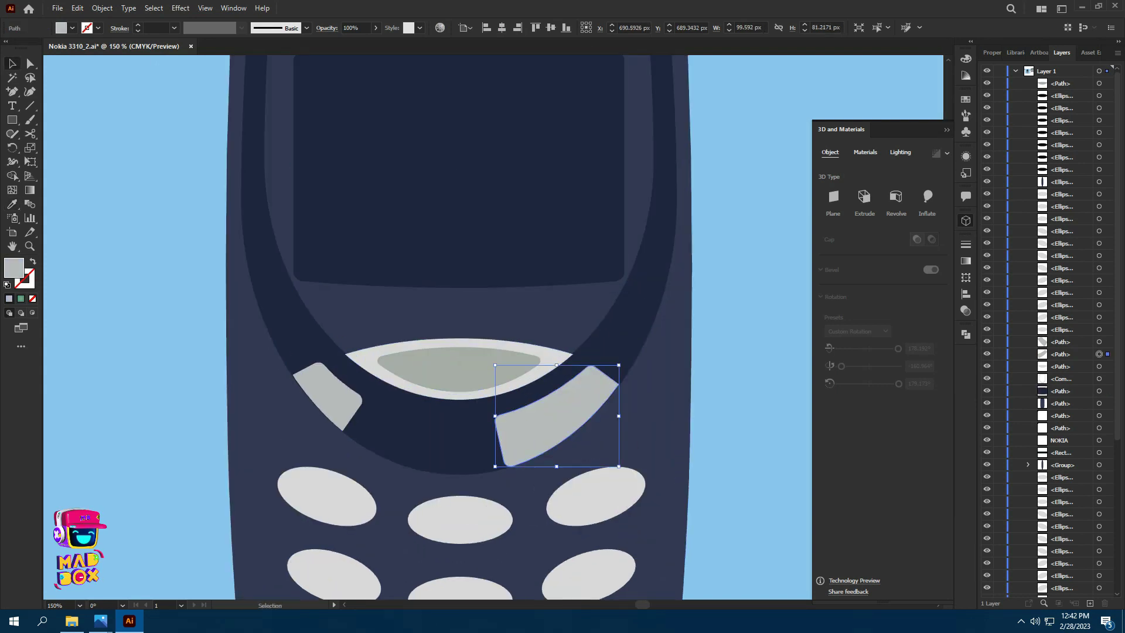
key(i)
key(ctrl+minus)
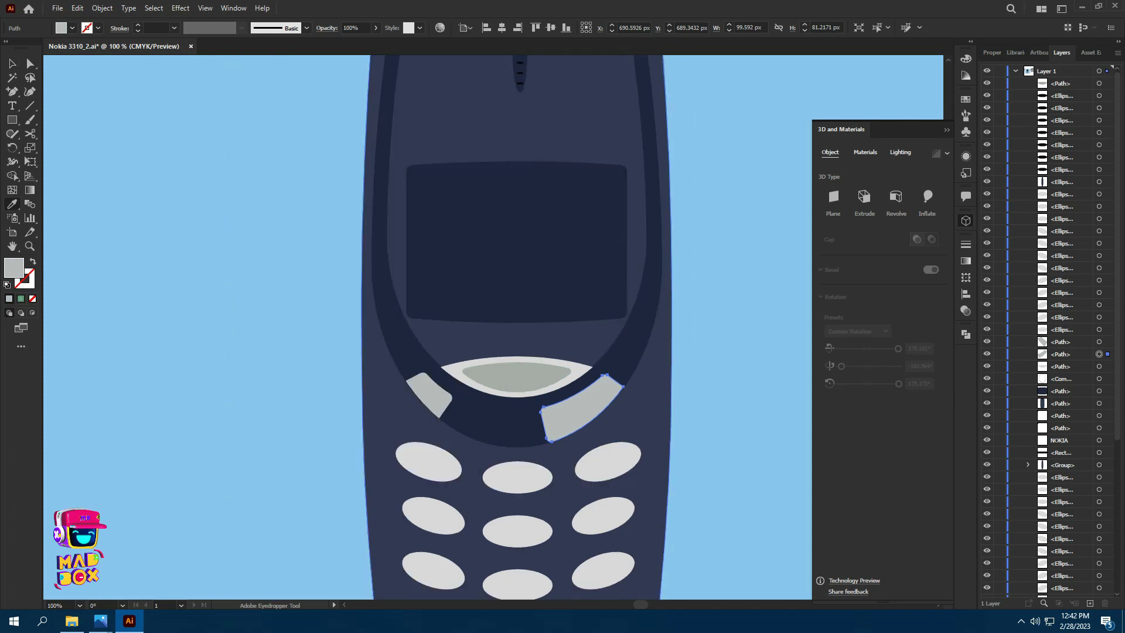
Select all twelve keypad ellipses on the main phone and recolour them with the dark navy
key(v)
drag(607, 461, 616, 354)
click(616, 355)
shift+click(526, 370)
shift+click(438, 355)
shift+click(442, 408)
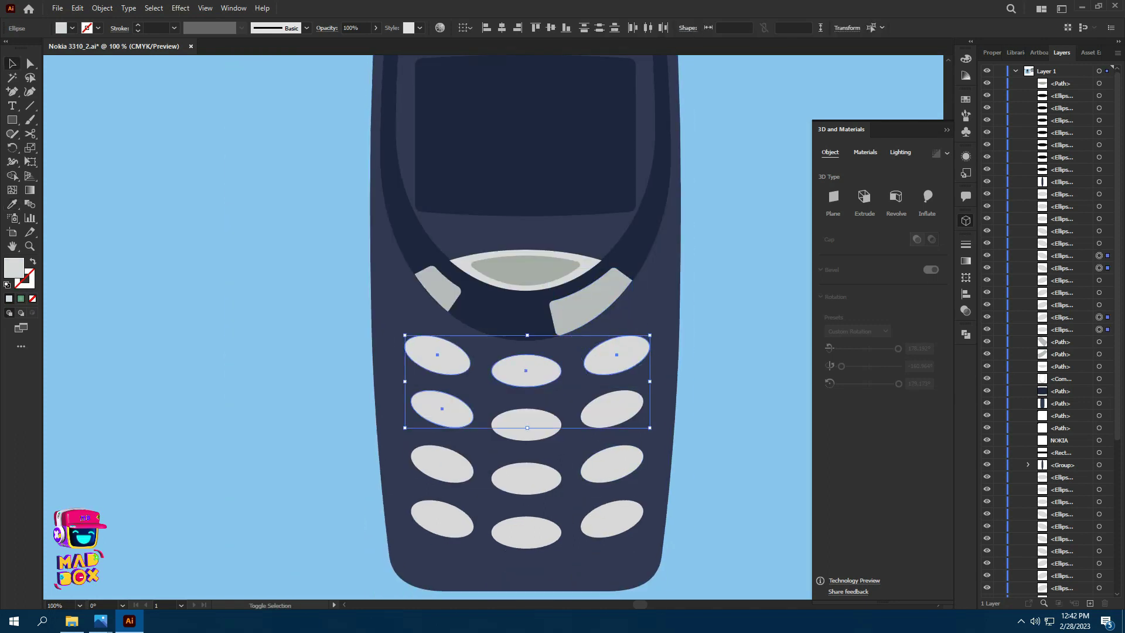
shift+click(442, 464)
shift+click(442, 519)
shift+click(526, 532)
shift+click(525, 478)
shift+click(526, 424)
shift+click(611, 409)
shift+click(612, 464)
shift+click(611, 519)
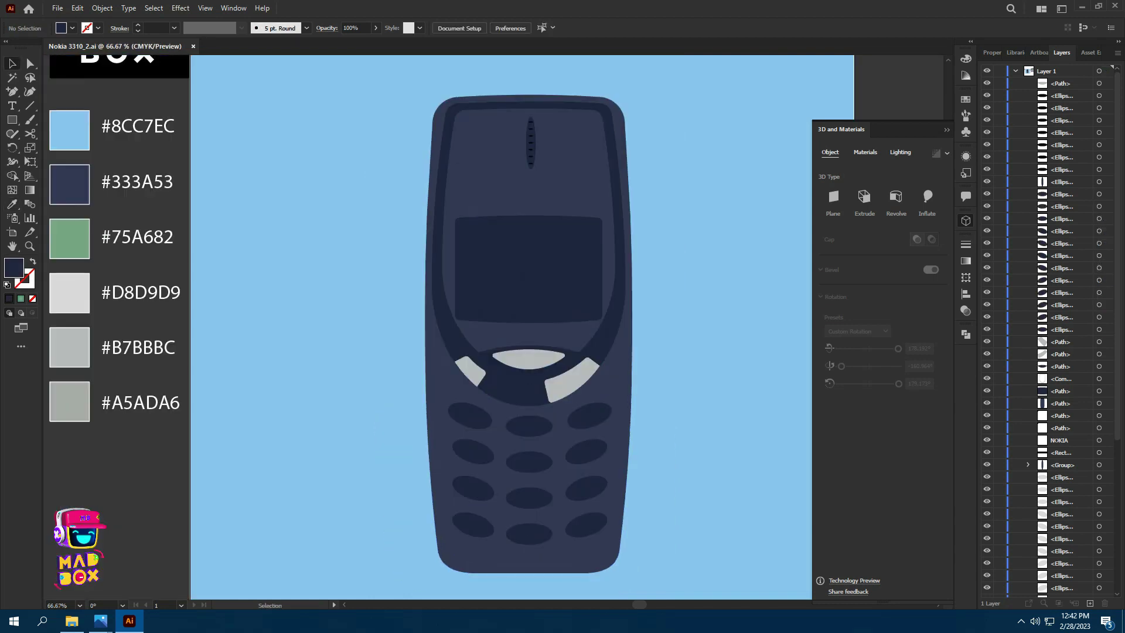
Group all parts of the main phone and apply a 3D Extrude to the group
drag(399, 82, 662, 580)
right_click(540, 270)
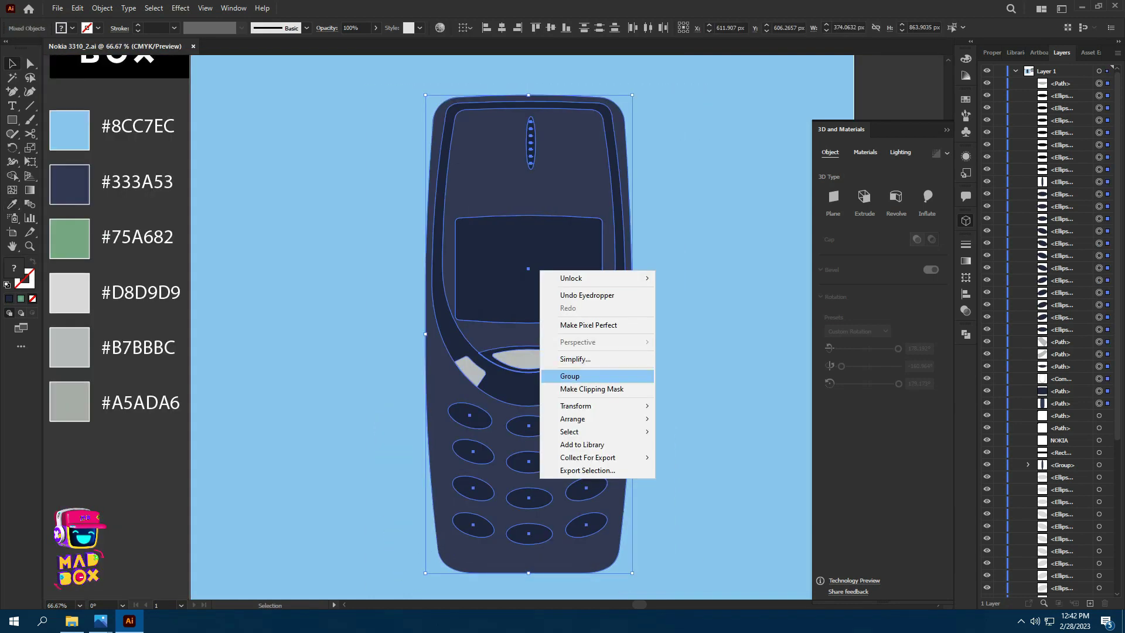
click(570, 375)
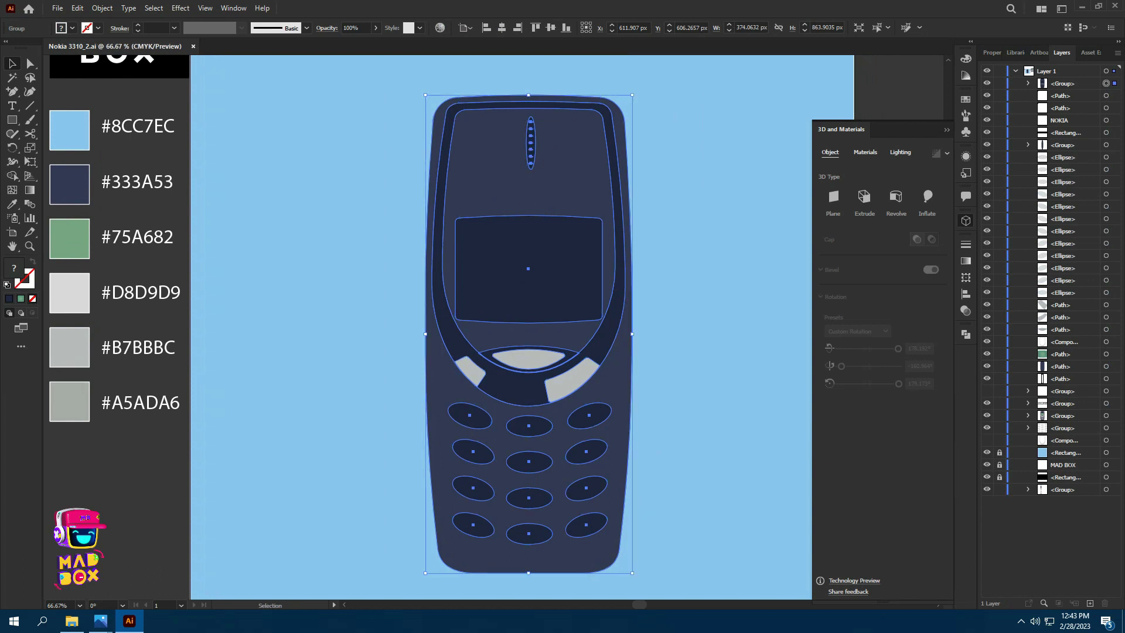
click(864, 196)
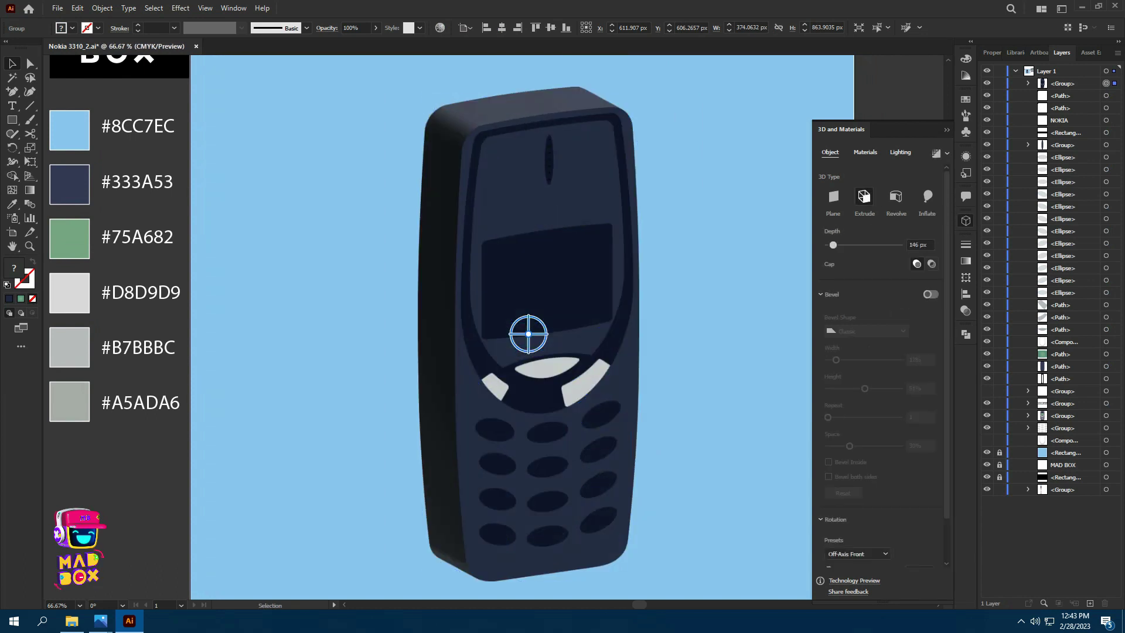
Try an extrusion depth of 195 px on the phone group and lower it in small increments
drag(832, 245, 835, 245)
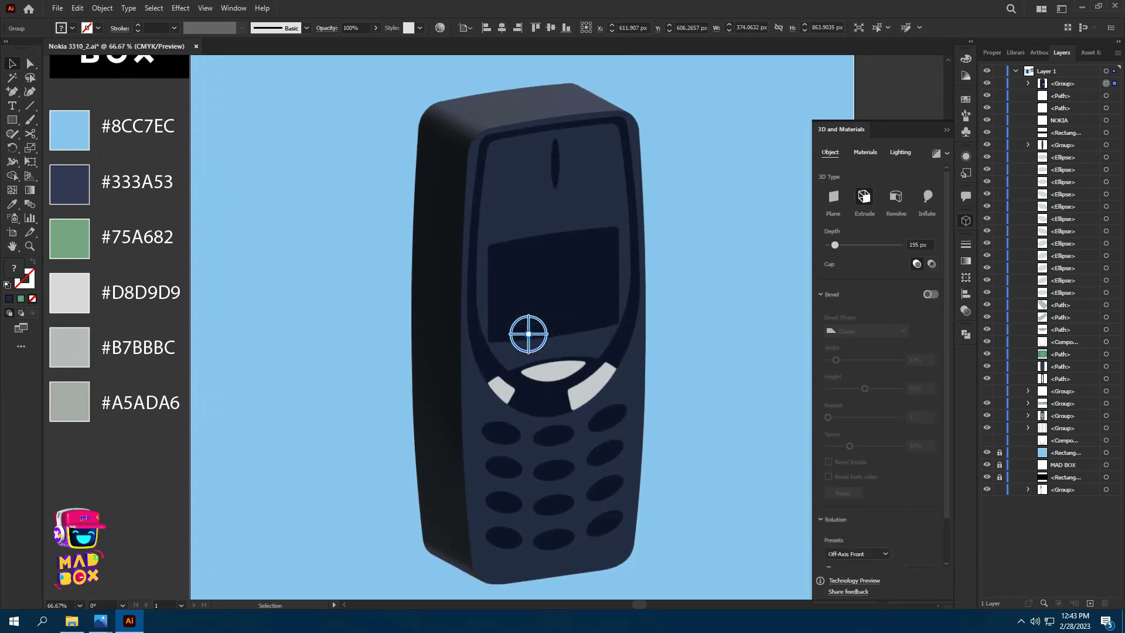
key(Down)
key(Down)
key(Down)
key(Down)
key(Down)
key(Down)
key(Down)
key(Down)
key(Down)
key(Down)
key(Down)
key(Down)
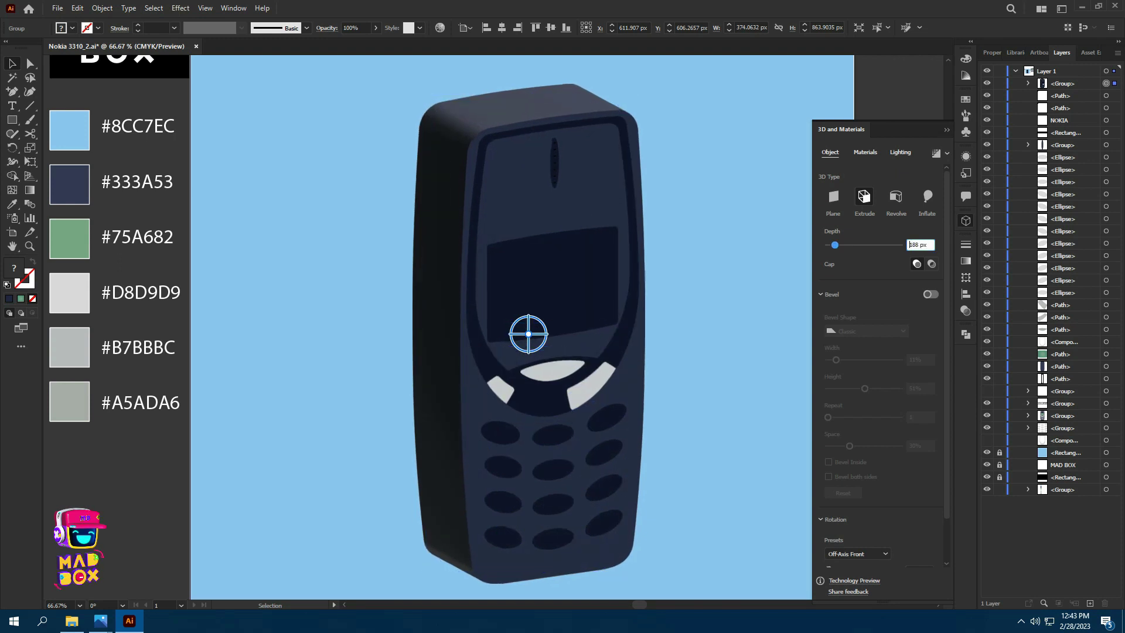
key(Down)
key(Return)
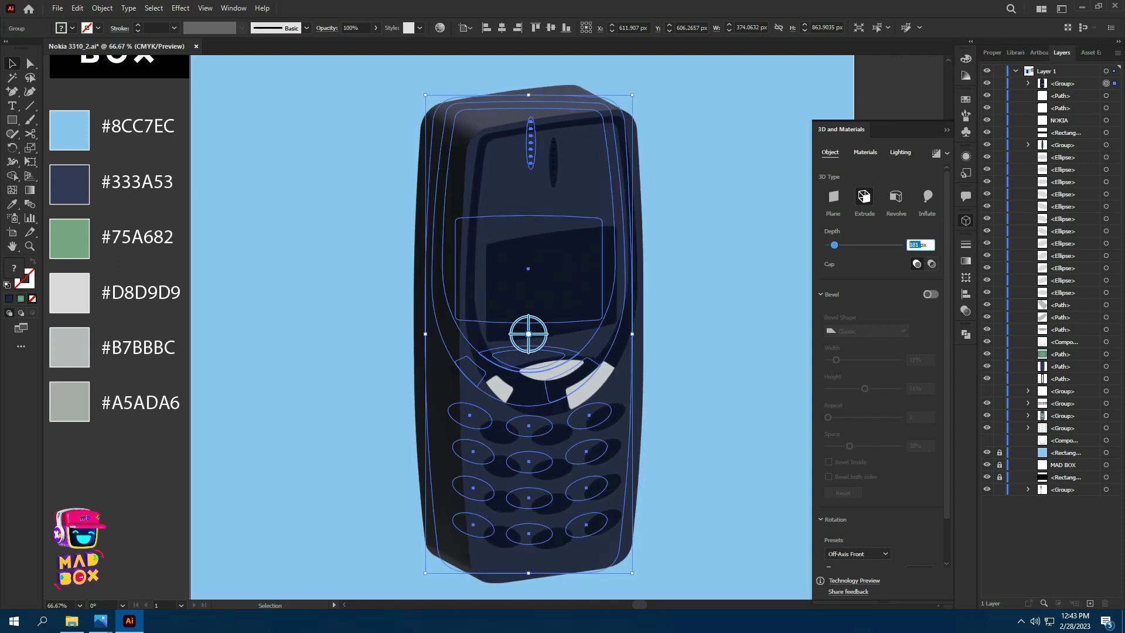
Set the phone's extrusion depth to 132 px and raise it gradually to 150 px
text(132)
key(Return)
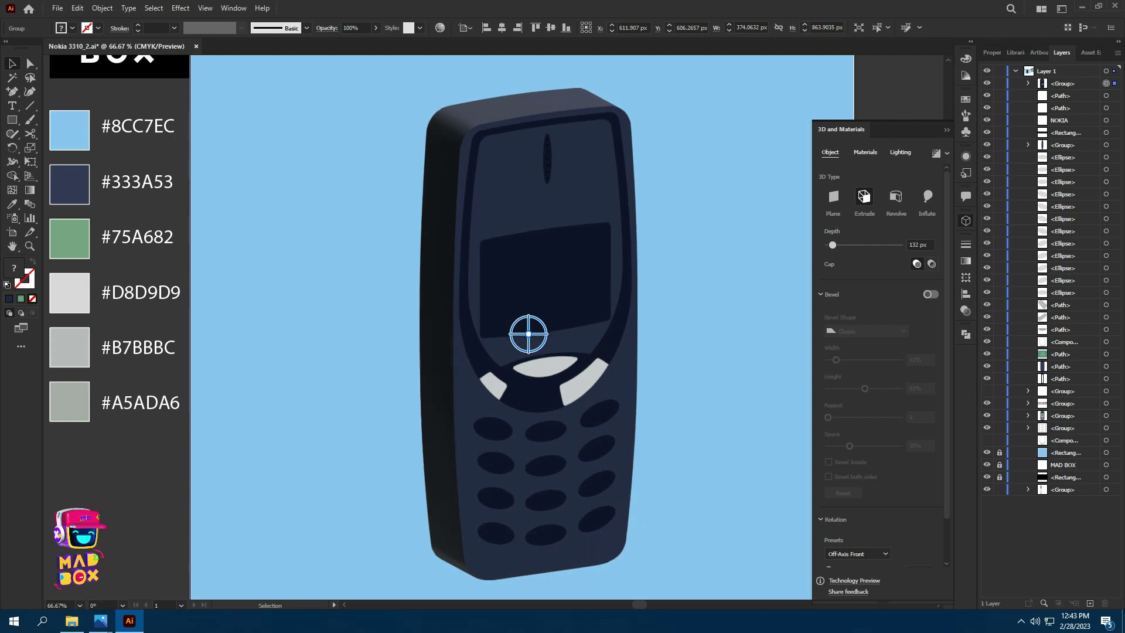
key(Up)
key(Up)
key(Up)
key(Up)
key(Up)
key(Up)
key(Up)
key(Up)
key(Up)
key(Up)
key(Up)
key(Up)
key(Up)
key(Up)
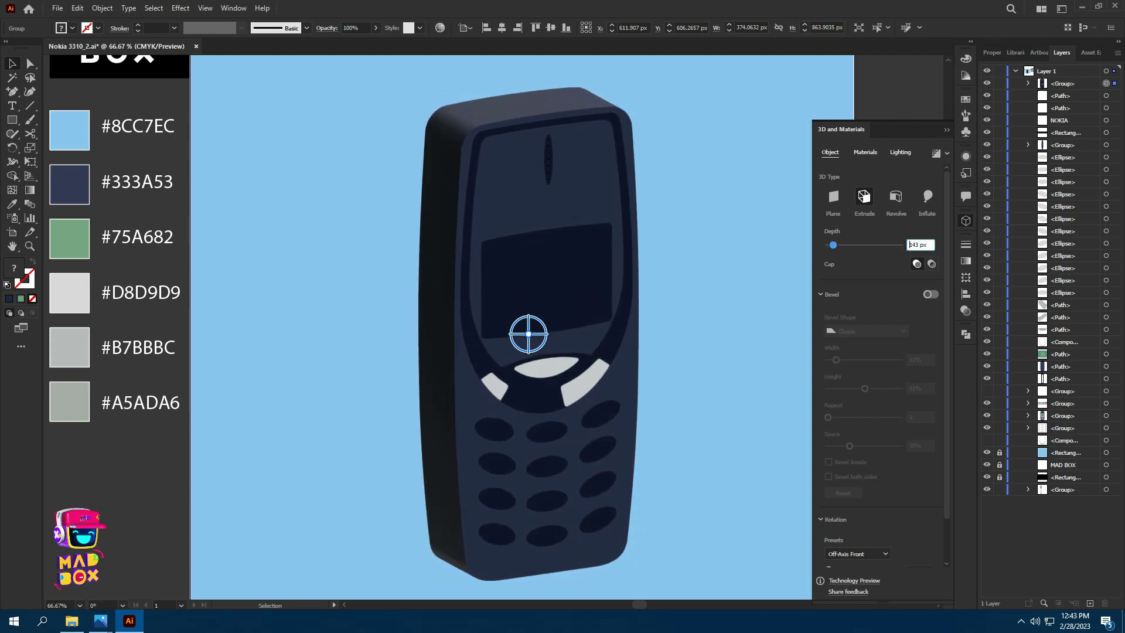
key(Up)
key(Up)
key(Up)
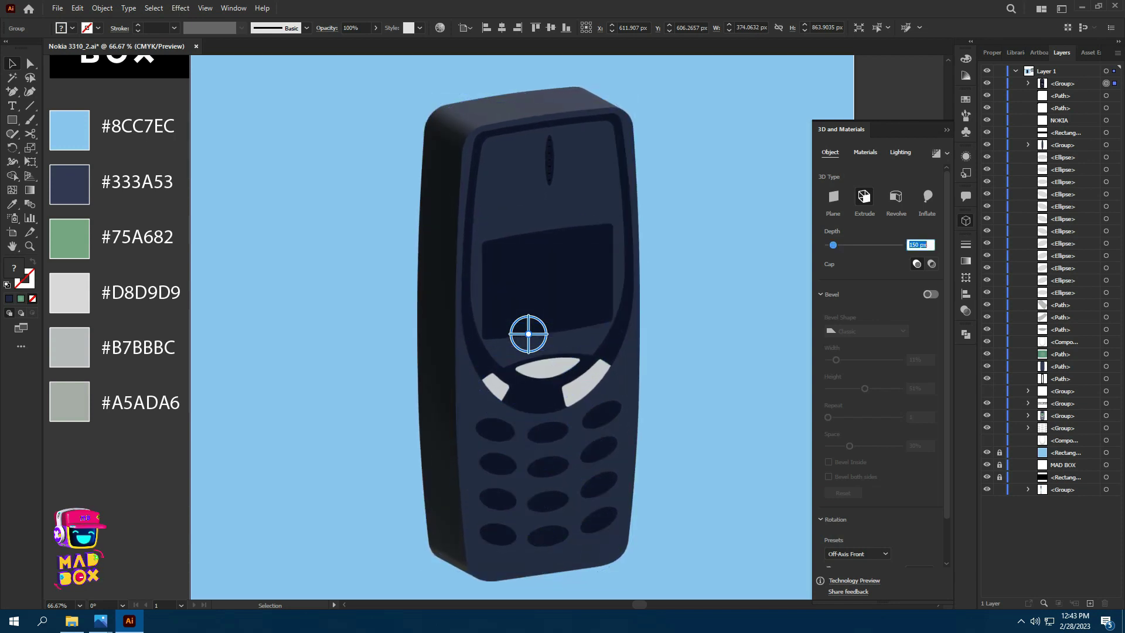
Turn on the bevel for the extruded phone, with the Round shape and a width of 42%
key(a)
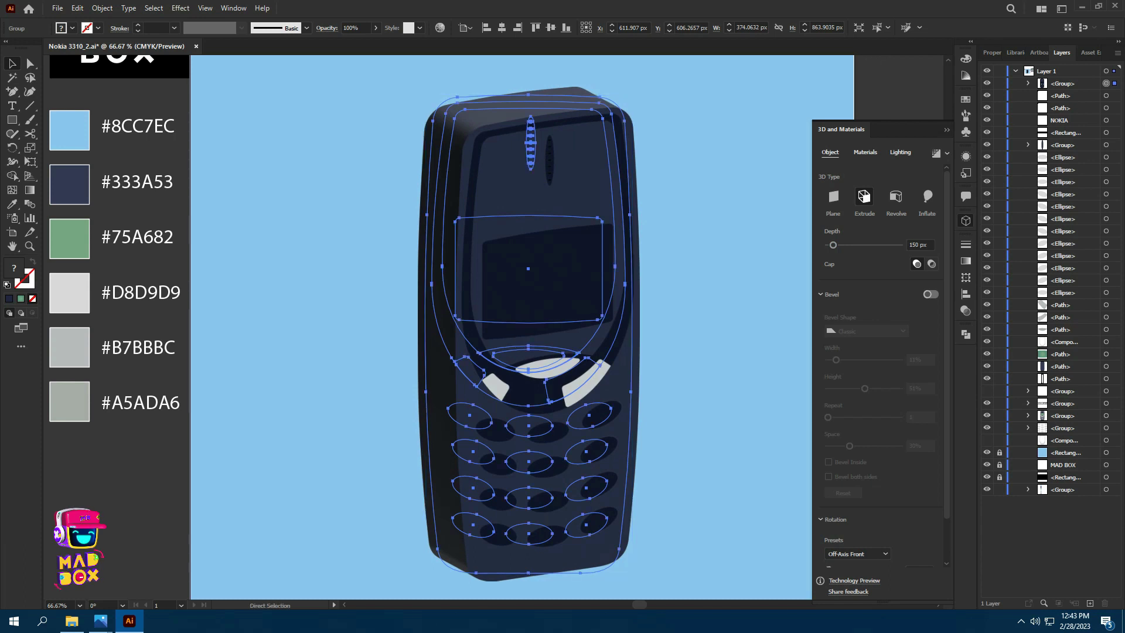
key(v)
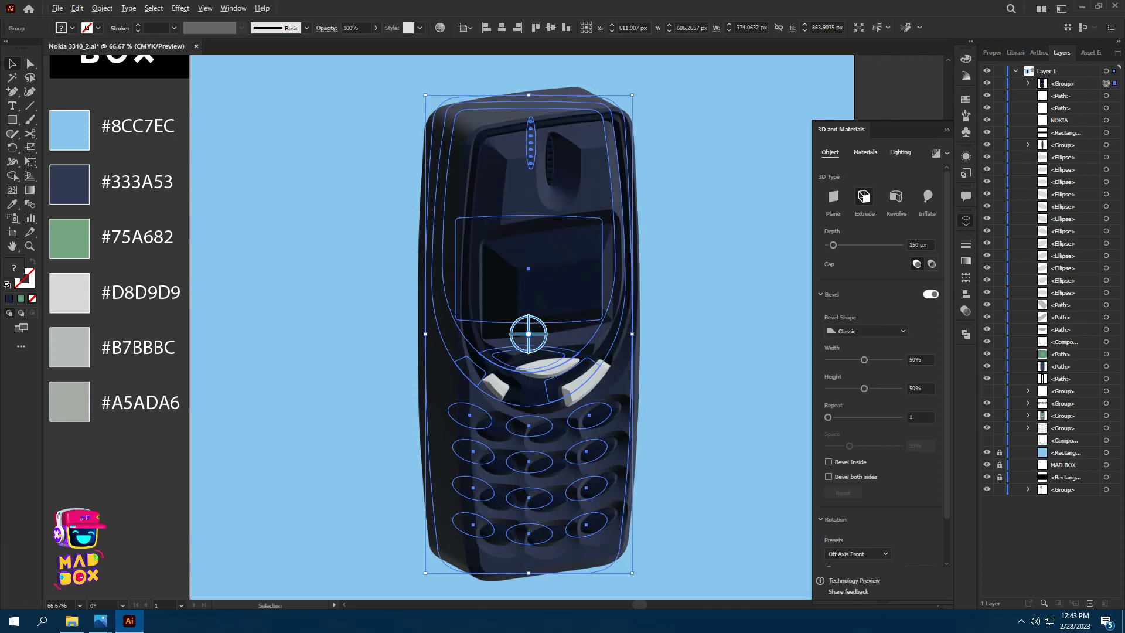
drag(864, 359, 844, 359)
click(866, 331)
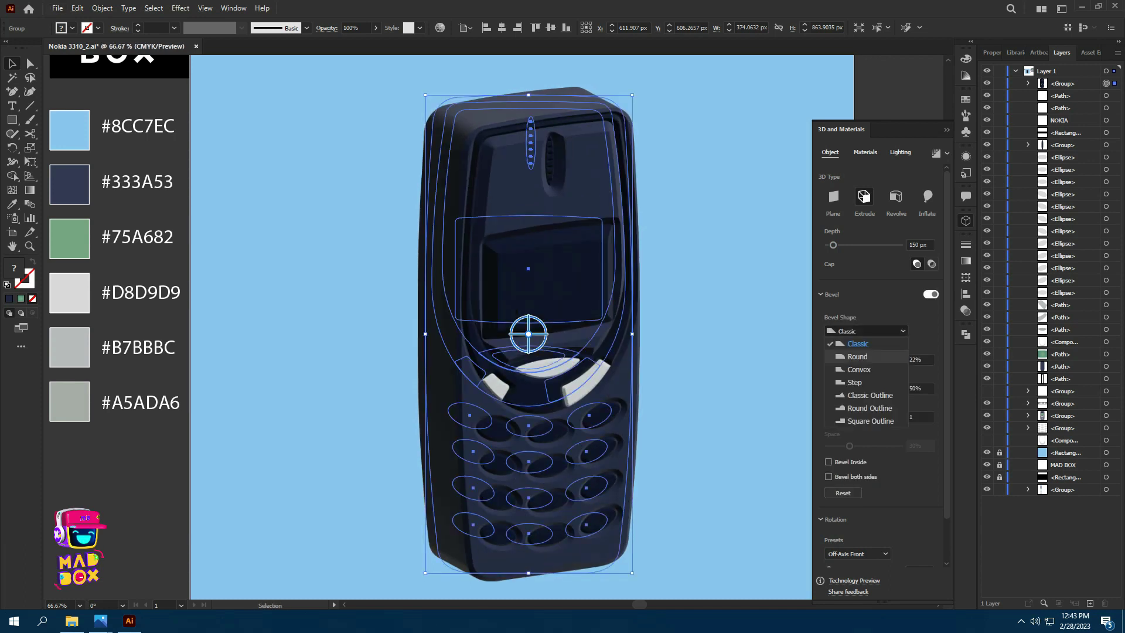
click(857, 356)
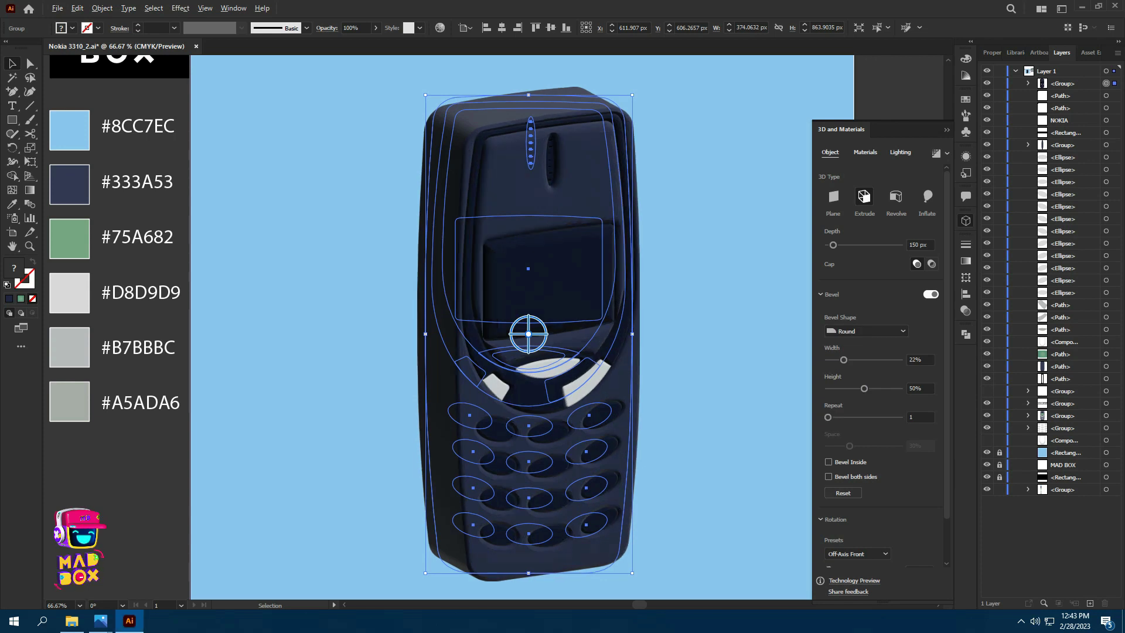
drag(844, 360, 857, 360)
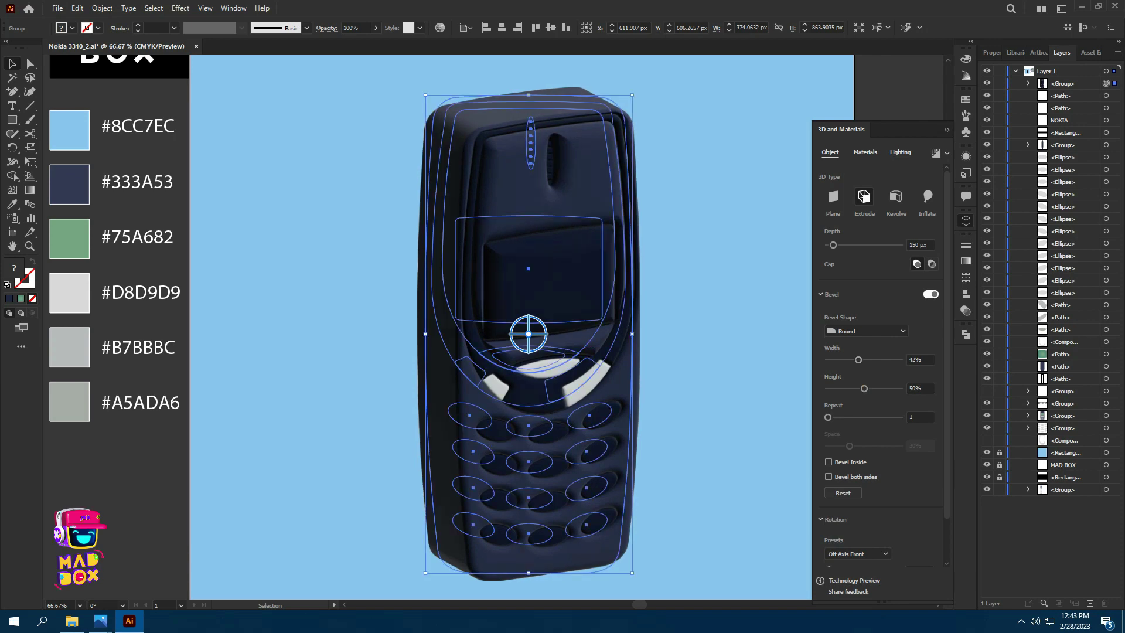
Set the extruded phone's rotation around the X axis to -8°
scroll(529, 335, up, 1)
scroll(529, 334, down, 1)
drag(529, 334, 510, 366)
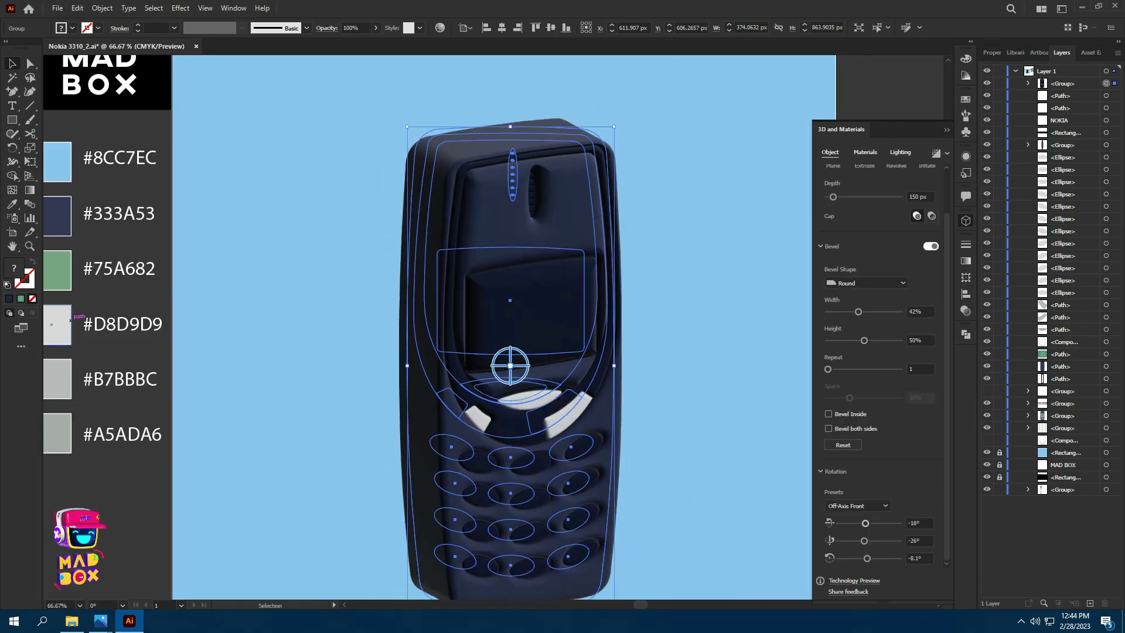
drag(866, 523, 868, 523)
drag(511, 366, 509, 322)
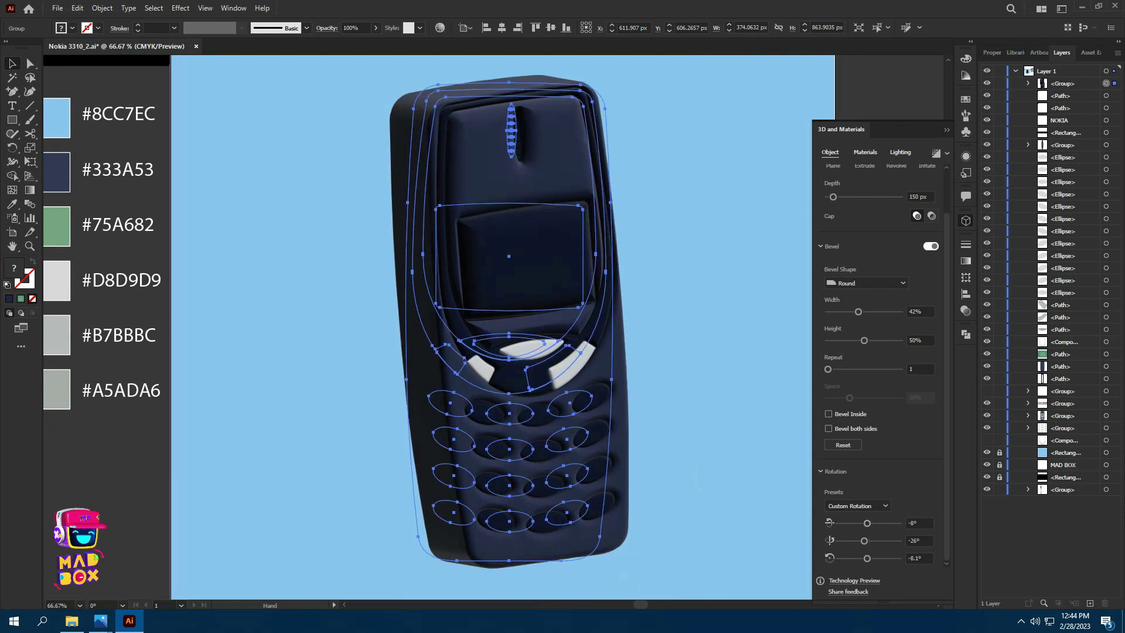
Try a Z-axis rotation of -26° on the extruded phone, undo it and save the document
drag(865, 540, 864, 558)
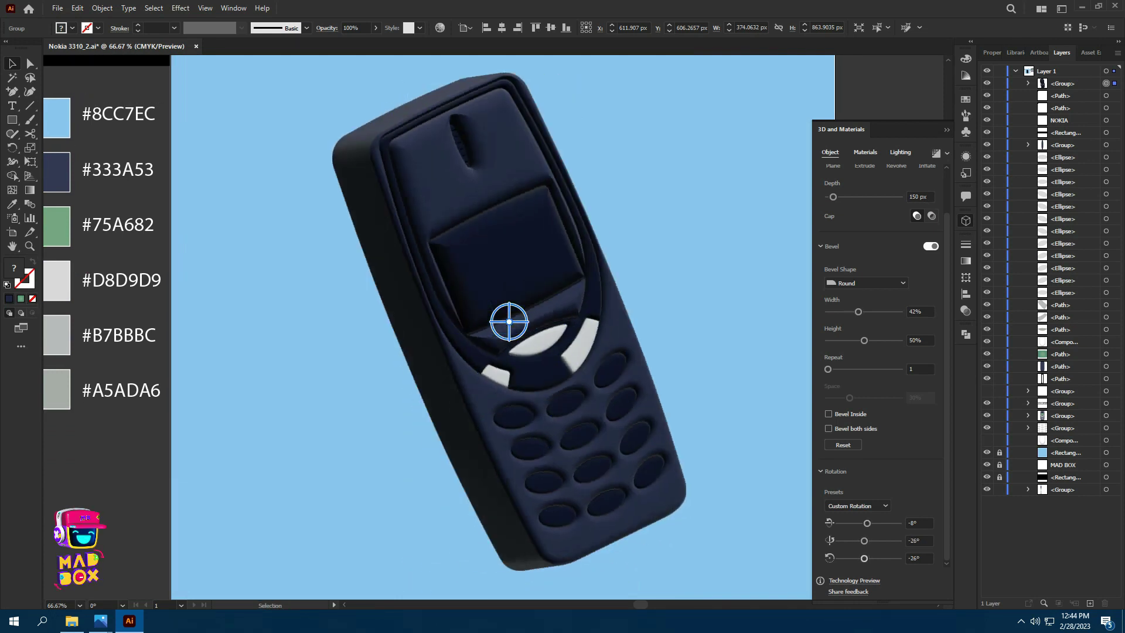
key(ctrl+z)
key(ctrl+shift+a)
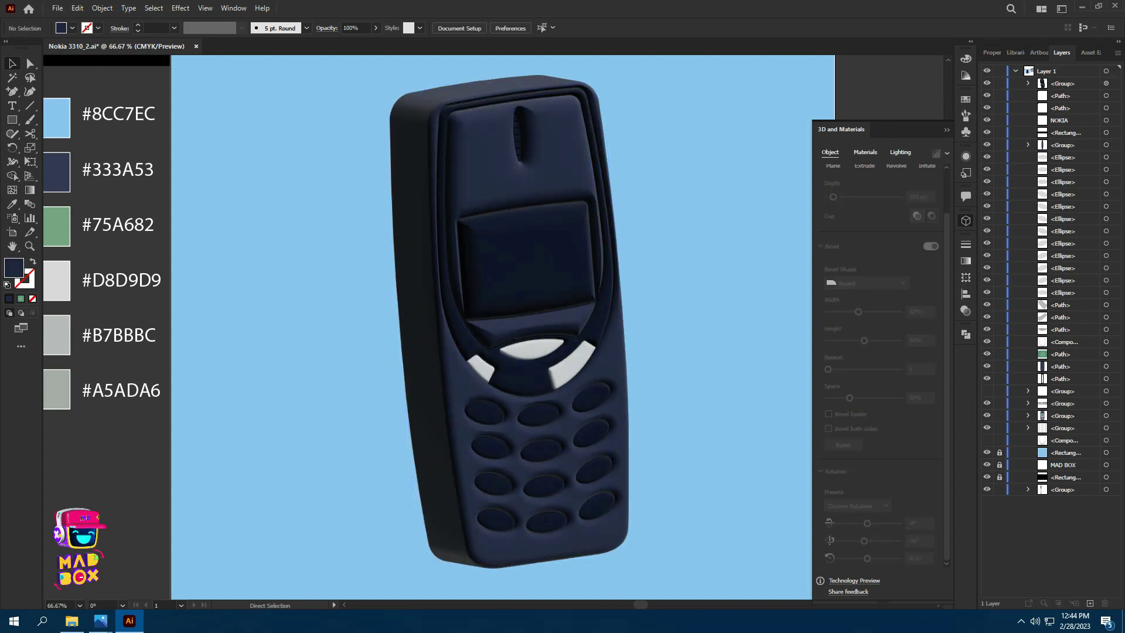
key(ctrl+s)
Reduce the phone's bevel to 24% width and 30% height, and fine-tune both values
click(509, 321)
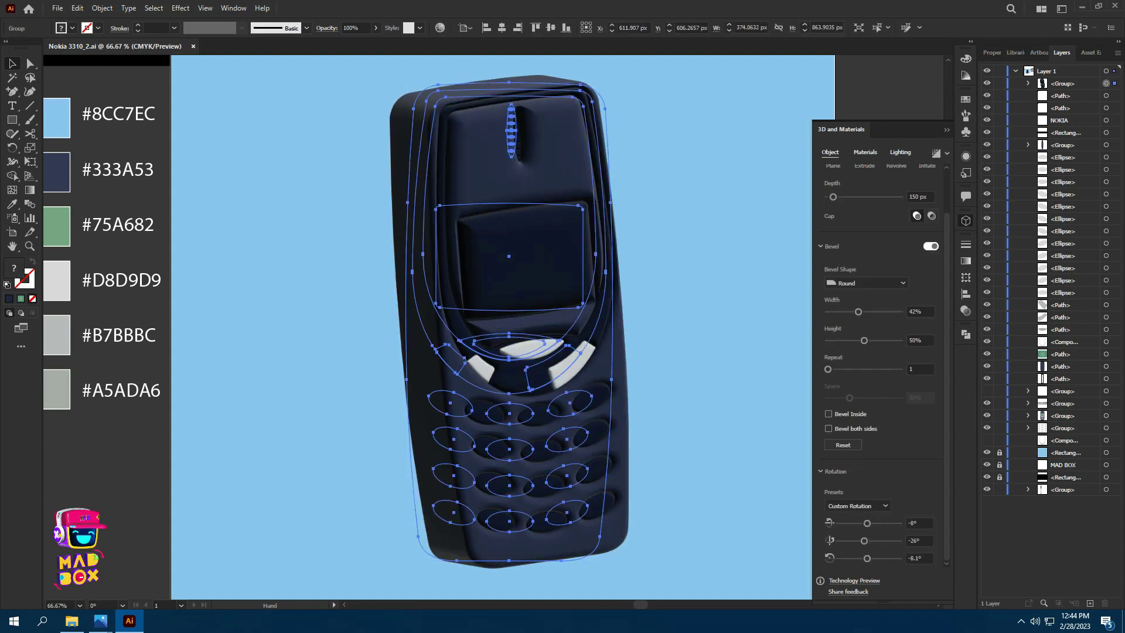
drag(509, 321, 477, 330)
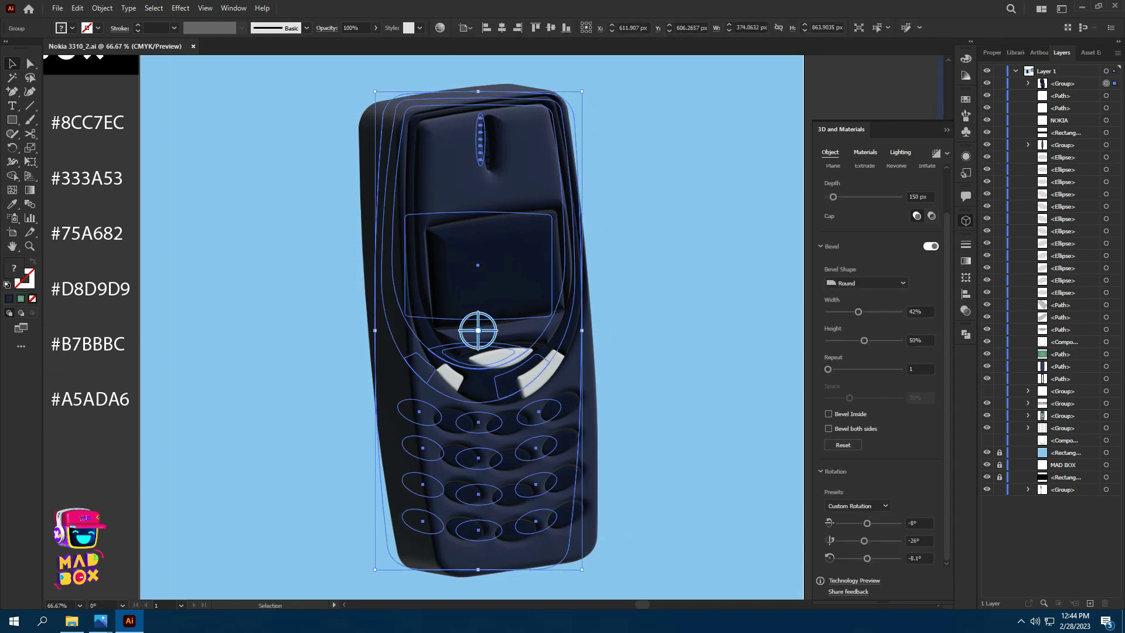
drag(857, 311, 845, 312)
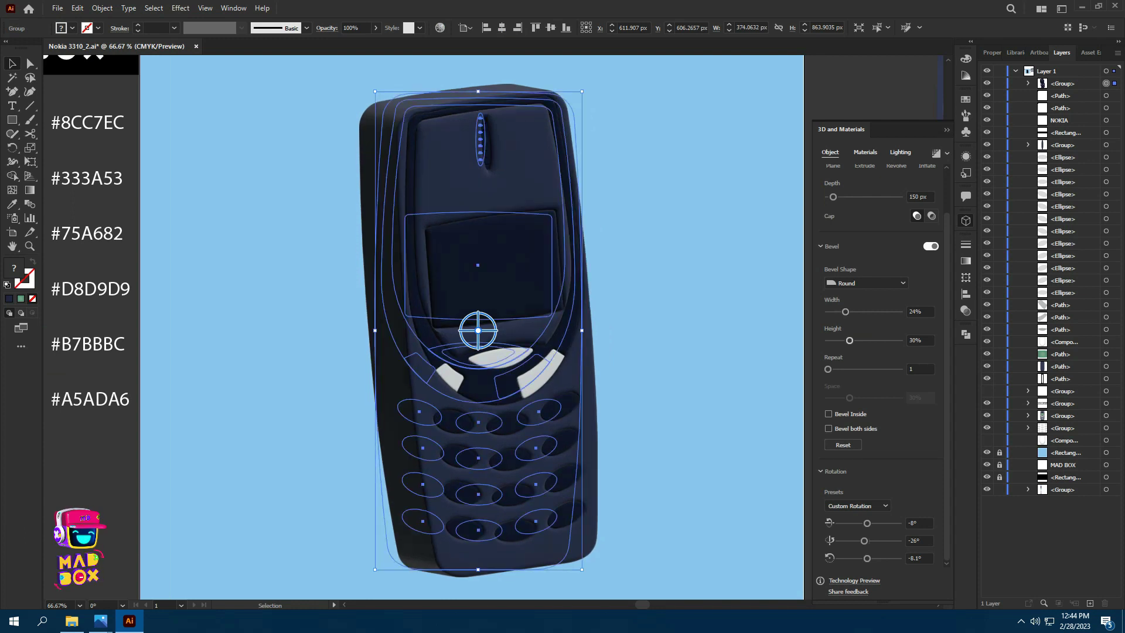
drag(846, 312, 858, 341)
mouse_move(858, 311)
mouse_down()
mouse_move(841, 312)
mouse_move(851, 312)
mouse_up()
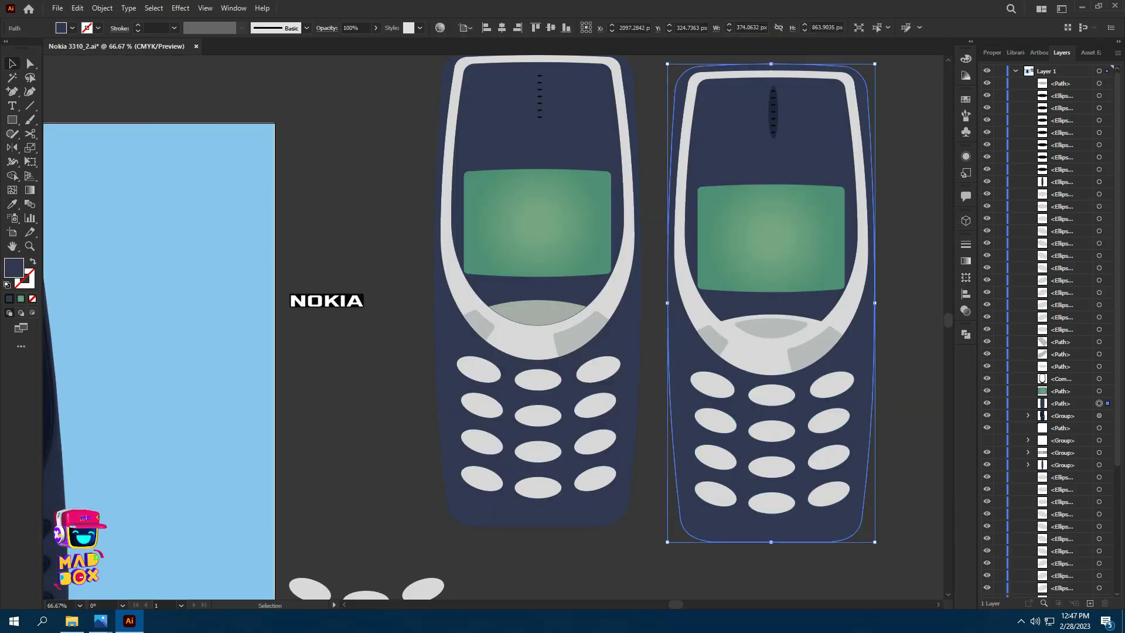
Remove the navy body shape from the rightmost phone copy beside the artboard and save the document
key(a)
scroll(771, 238, right, 1)
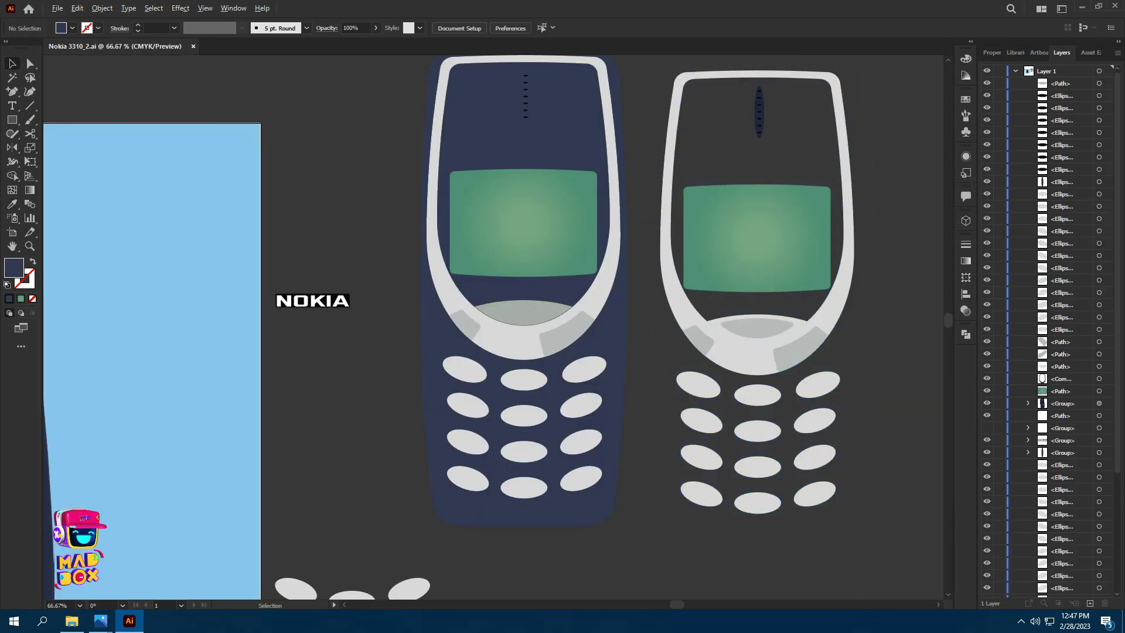
scroll(771, 237, down, 1)
drag(586, 328, 680, 316)
key(ctrl+s)
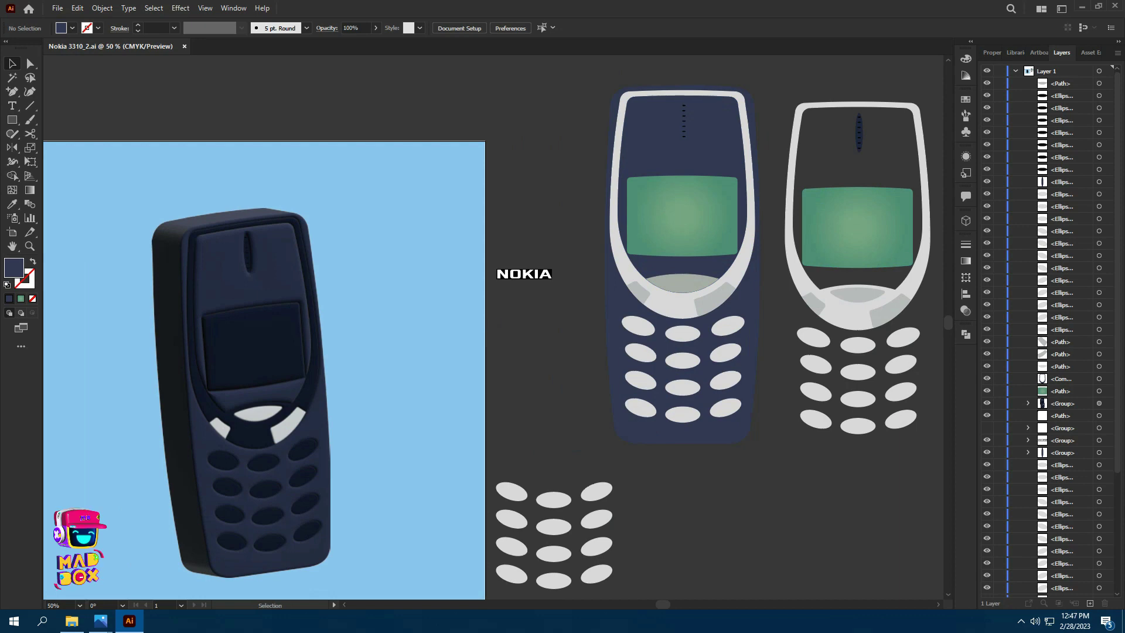
Group all parts of the rightmost phone copy and move the group onto the artboard beside the extruded phone
drag(241, 344, 197, 353)
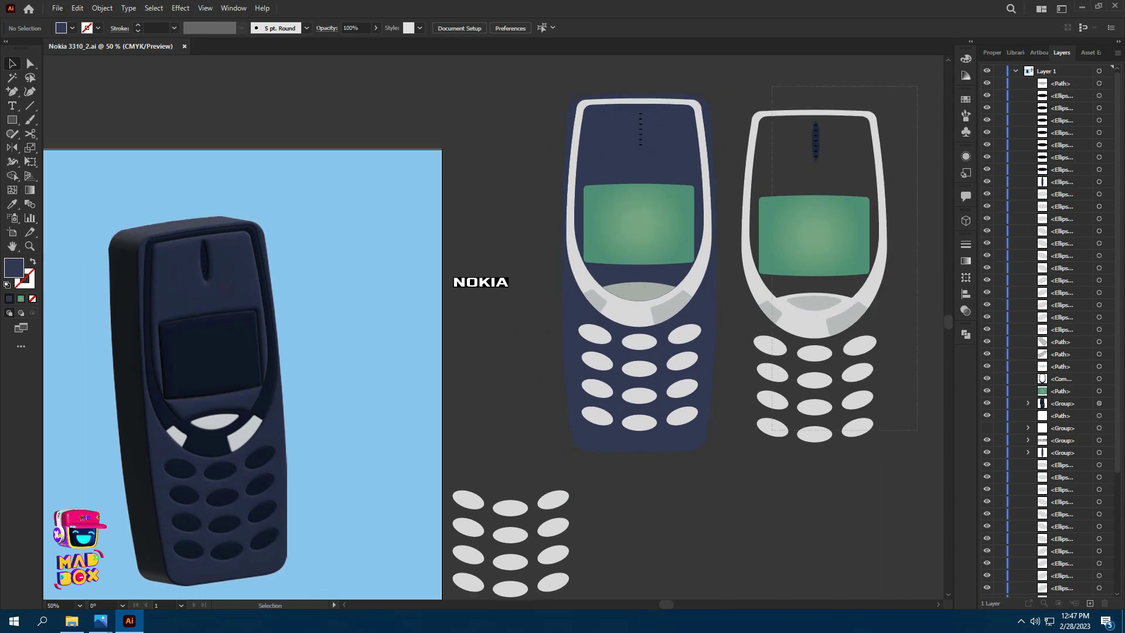
drag(917, 430, 918, 430)
right_click(819, 240)
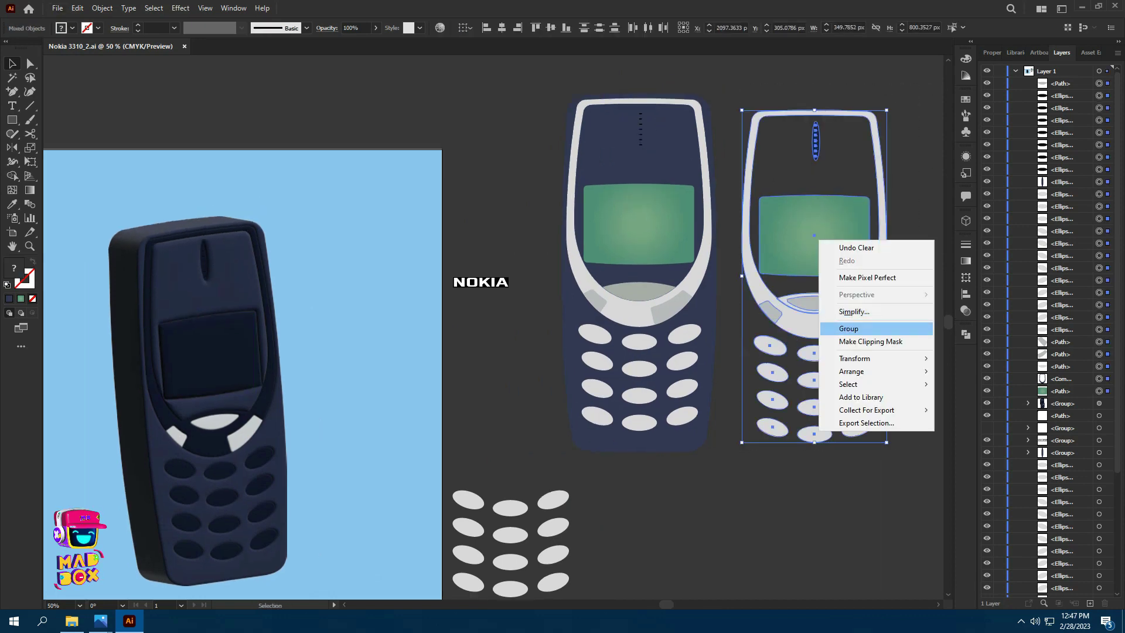
click(849, 329)
drag(872, 239, 281, 356)
scroll(281, 355, left, 10)
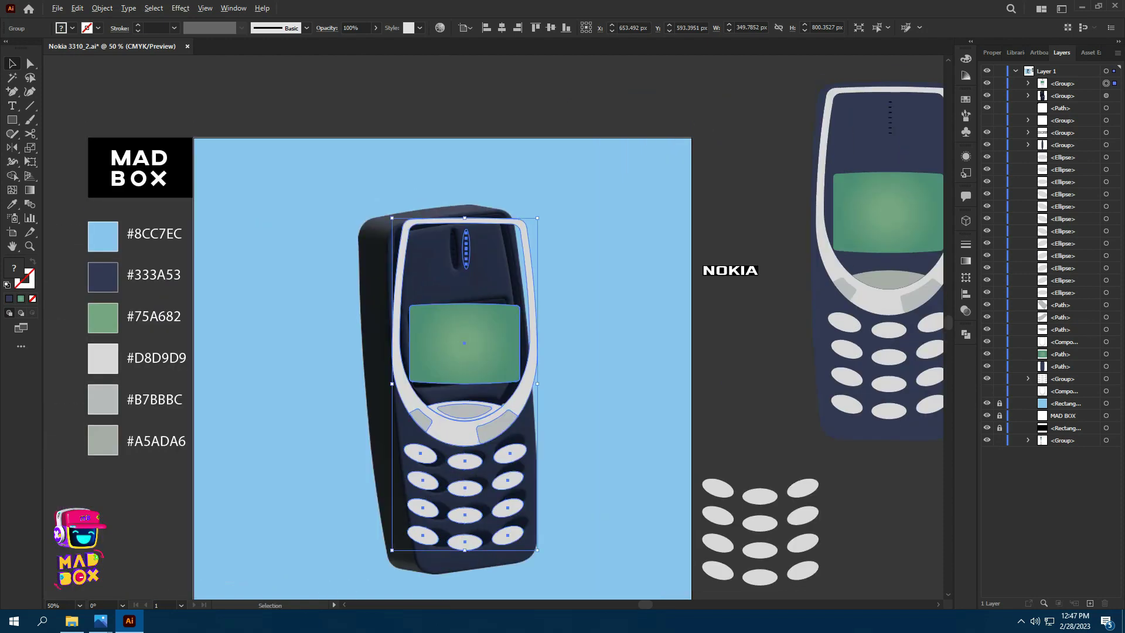
key(ctrl+=)
drag(460, 318, 258, 346)
drag(257, 346, 325, 334)
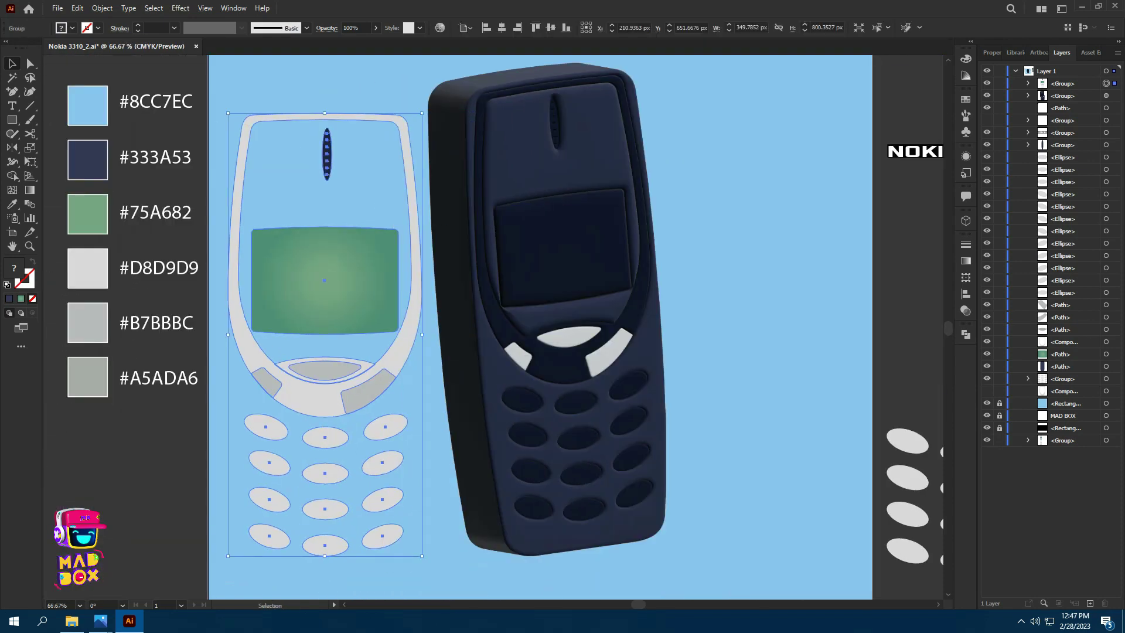
Ungroup the flat phone parts, replace the screen's gradient with a solid green fill, and group all the parts again
right_click(337, 281)
click(369, 369)
click(703, 305)
click(551, 252)
click(325, 280)
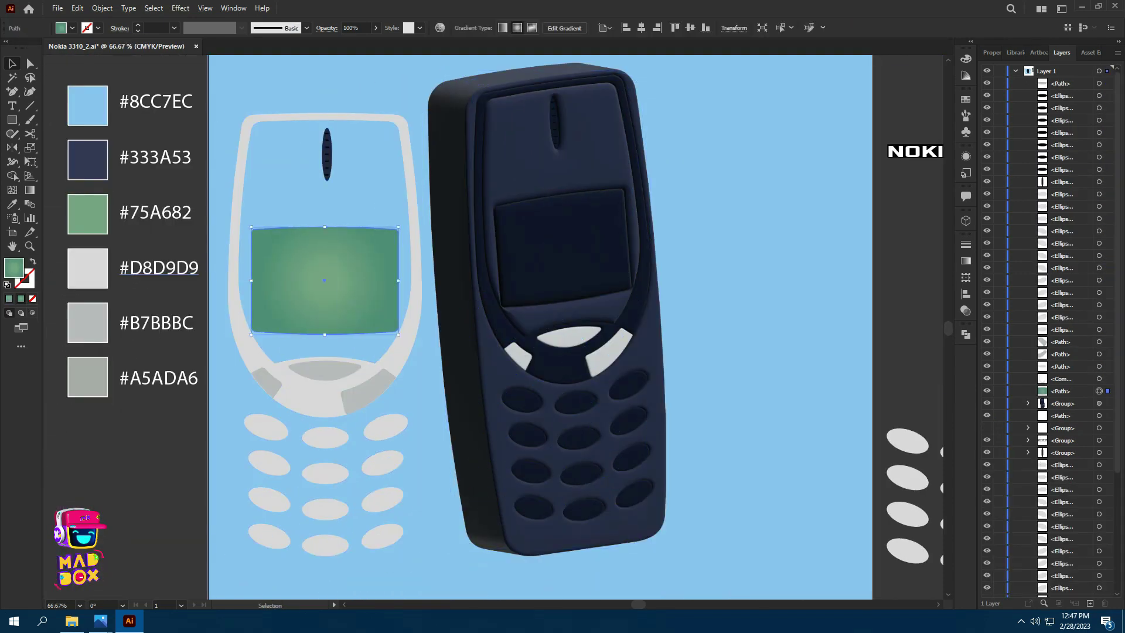
key(comma)
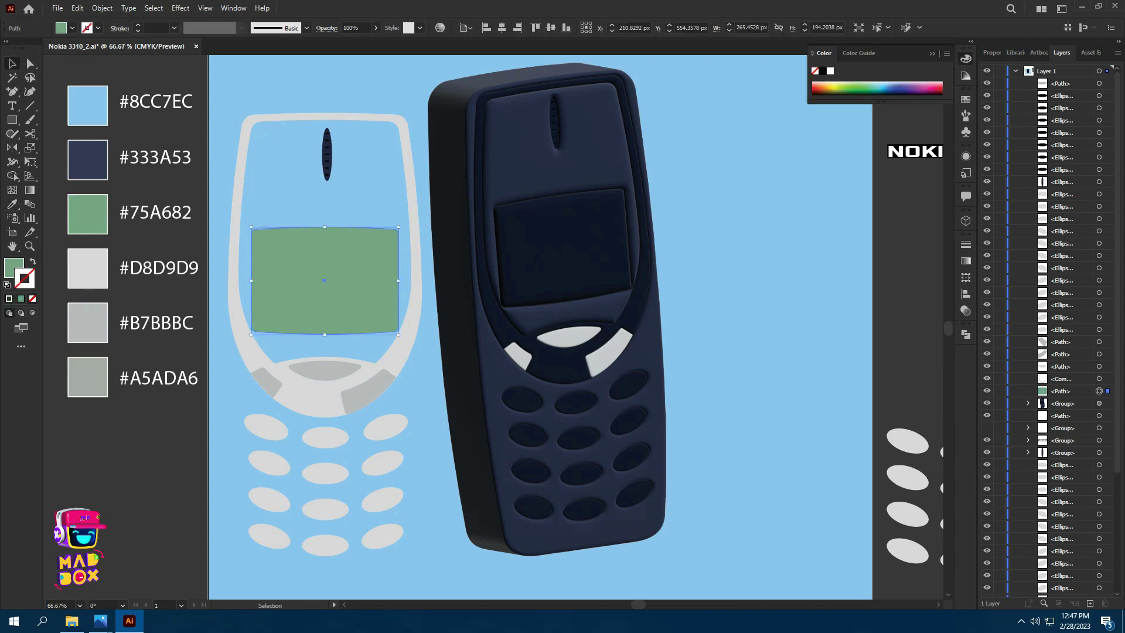
key(shift+x)
key(shift+x)
key(ctrl+shift+a)
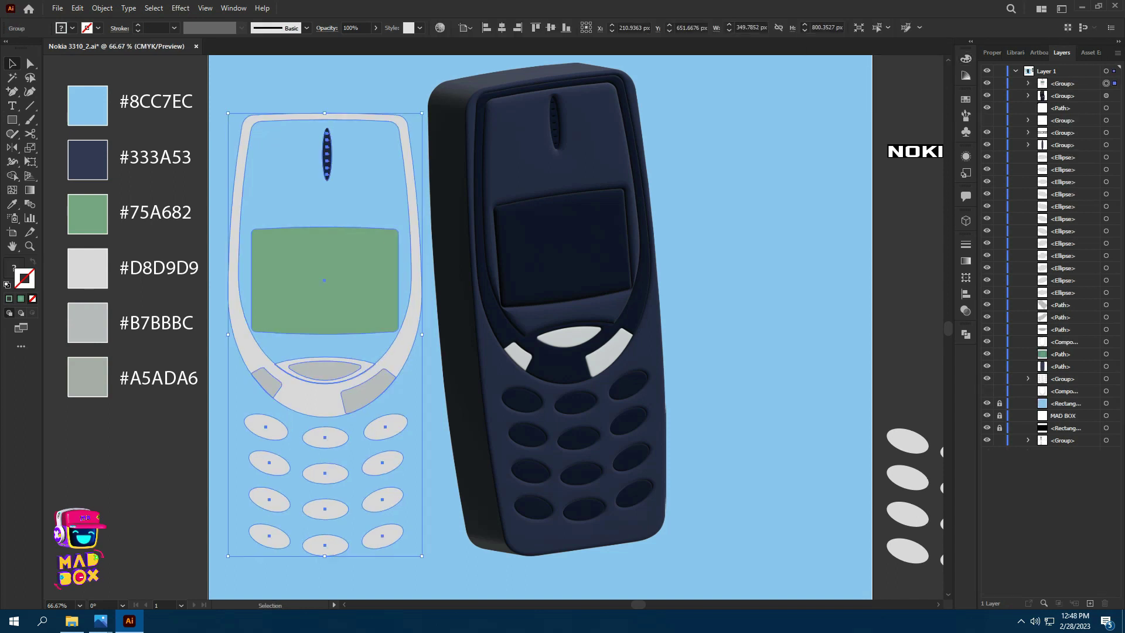
Extrude the grouped flat phone parts in 3D with a depth of 14 px
click(965, 220)
click(864, 197)
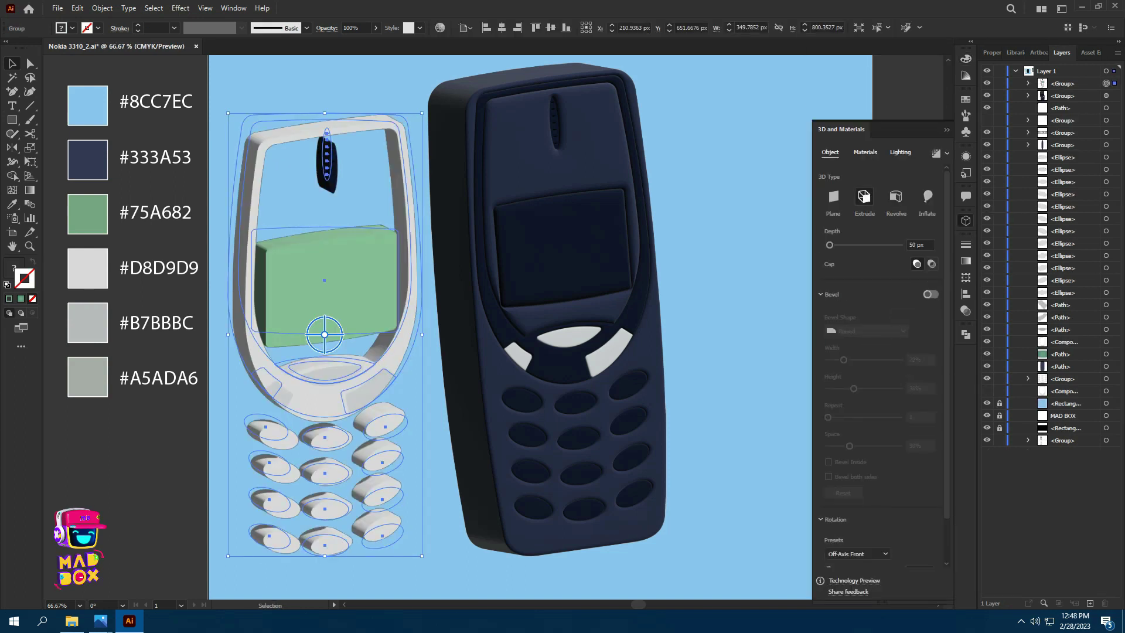
text(24)
key(Return)
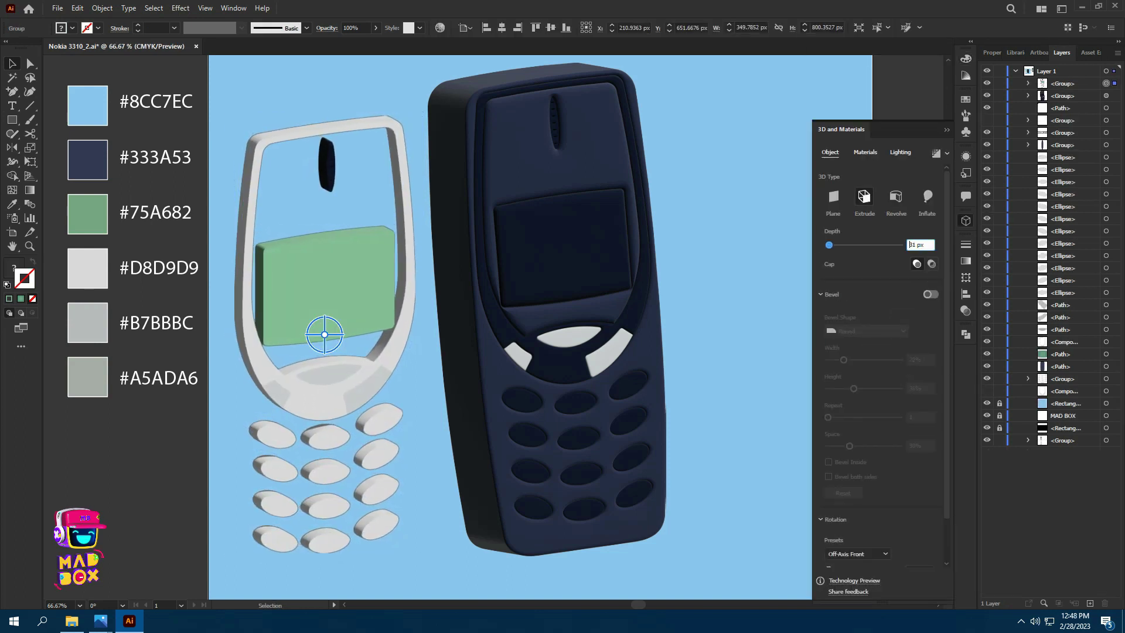
key(Down)
key(Down)
key(Down)
key(Down)
key(Down)
key(Down)
key(Down)
key(Down)
key(Down)
key(Down)
Add a Classic bevel of 17% width and 37% height to the extruded parts
click(930, 294)
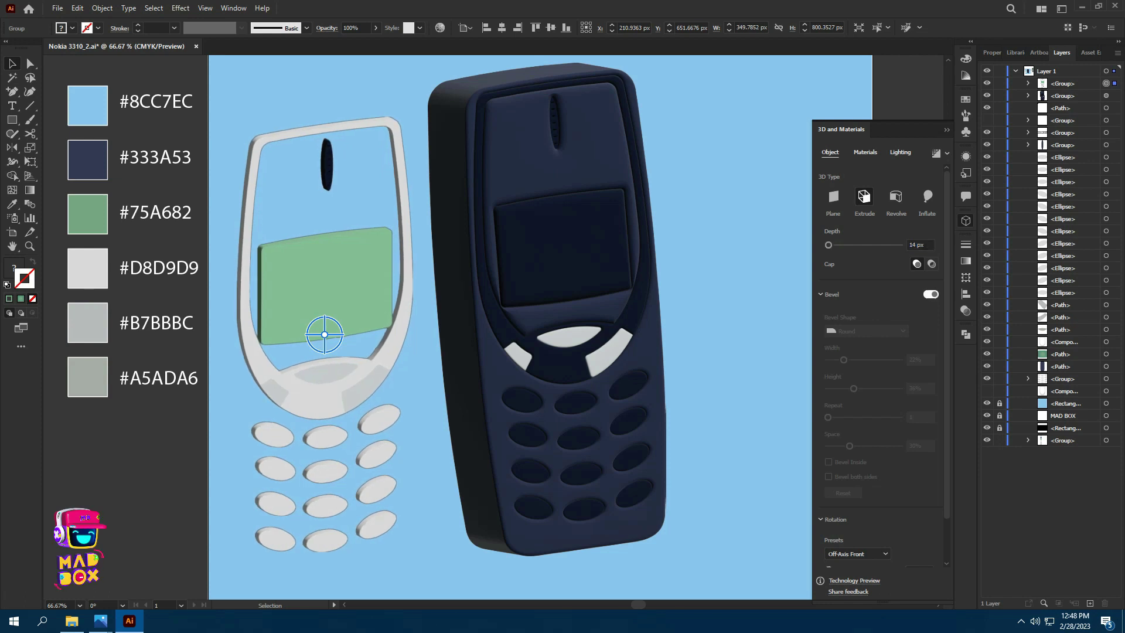
drag(864, 360, 855, 389)
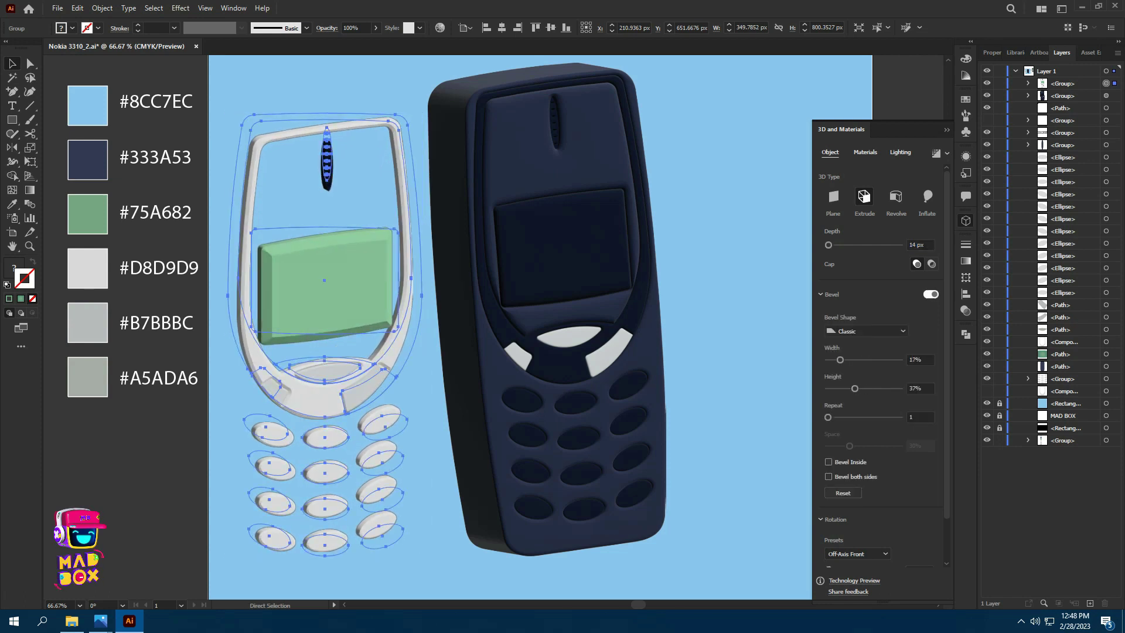
key(v)
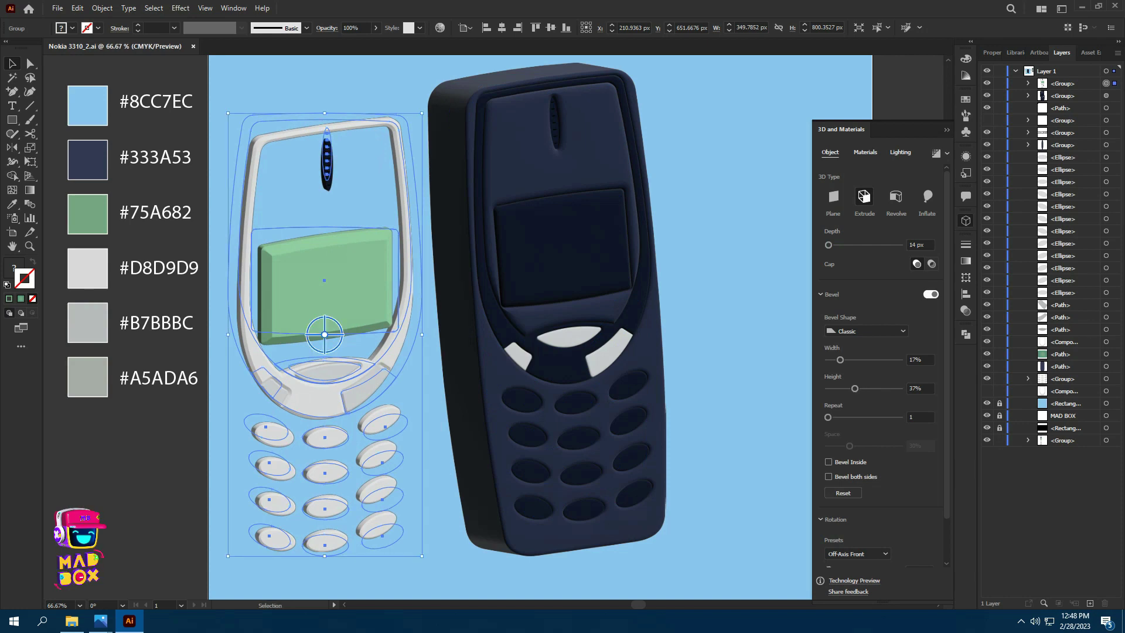
Move the green screen shape off the artboard and take it out of the extruded group
key(a)
click(360, 280)
drag(359, 280, 162, 478)
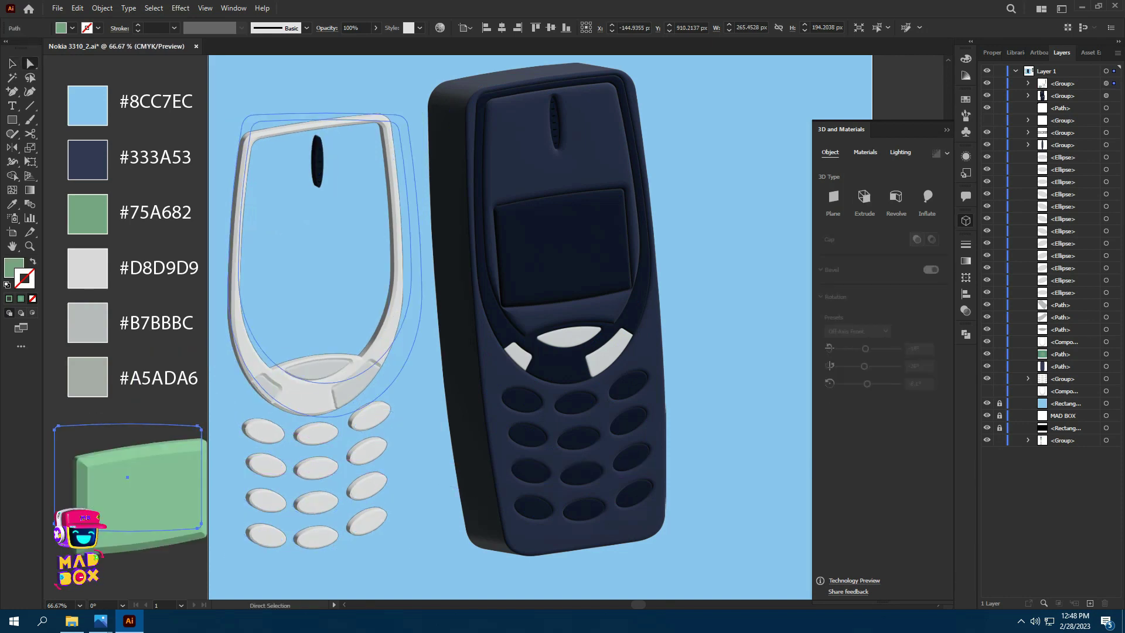
key(v)
click(301, 126)
right_click(302, 126)
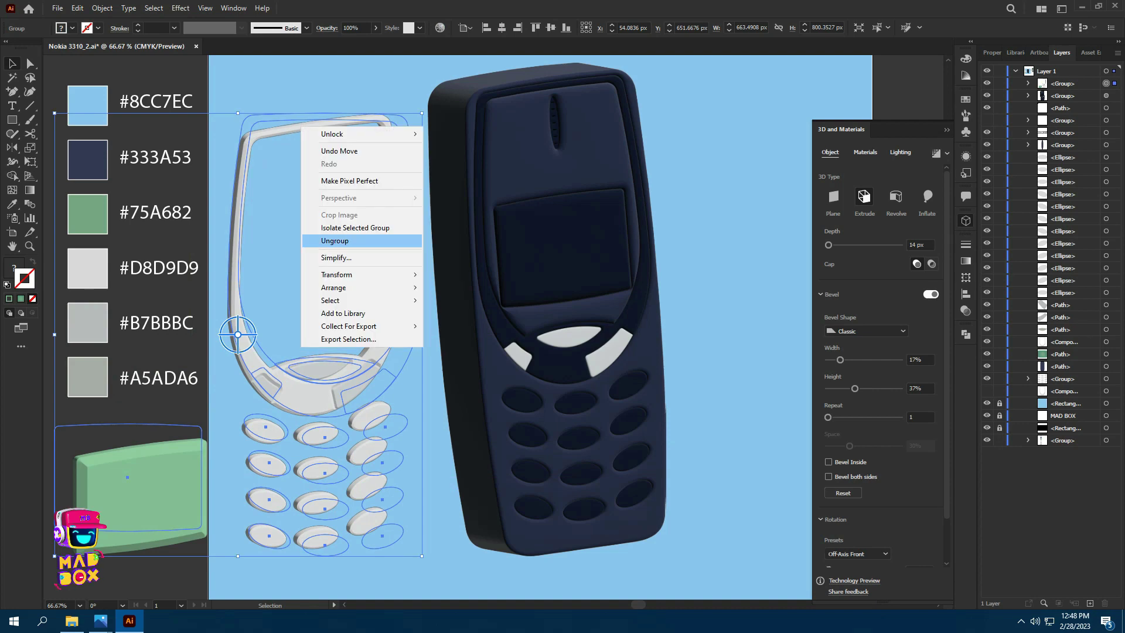
click(334, 241)
key(a)
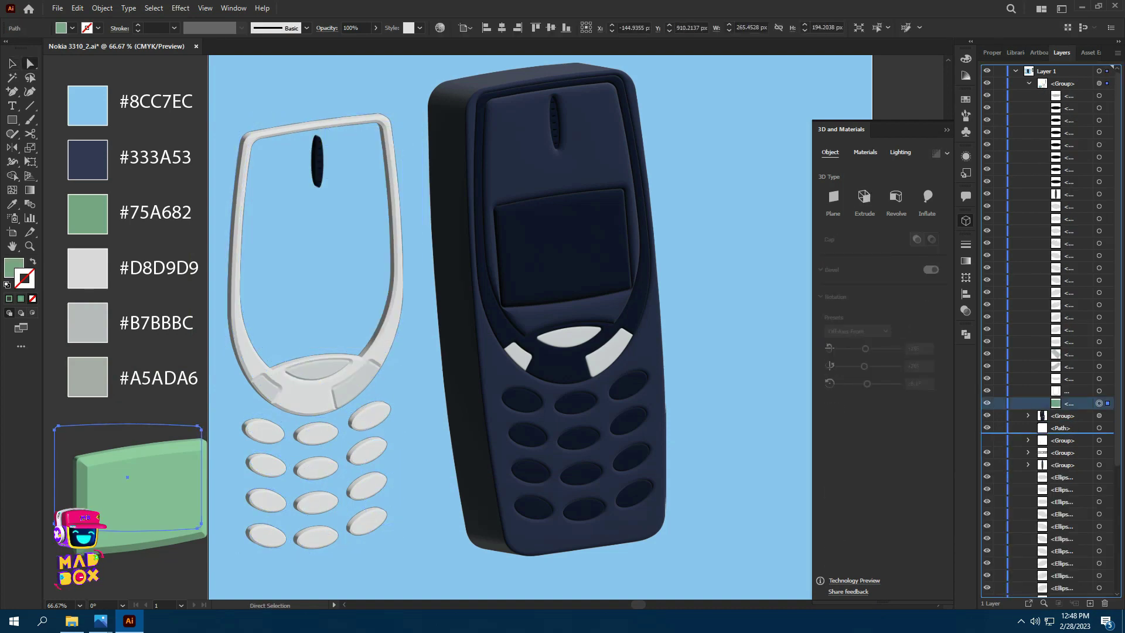
key(ctrl+z)
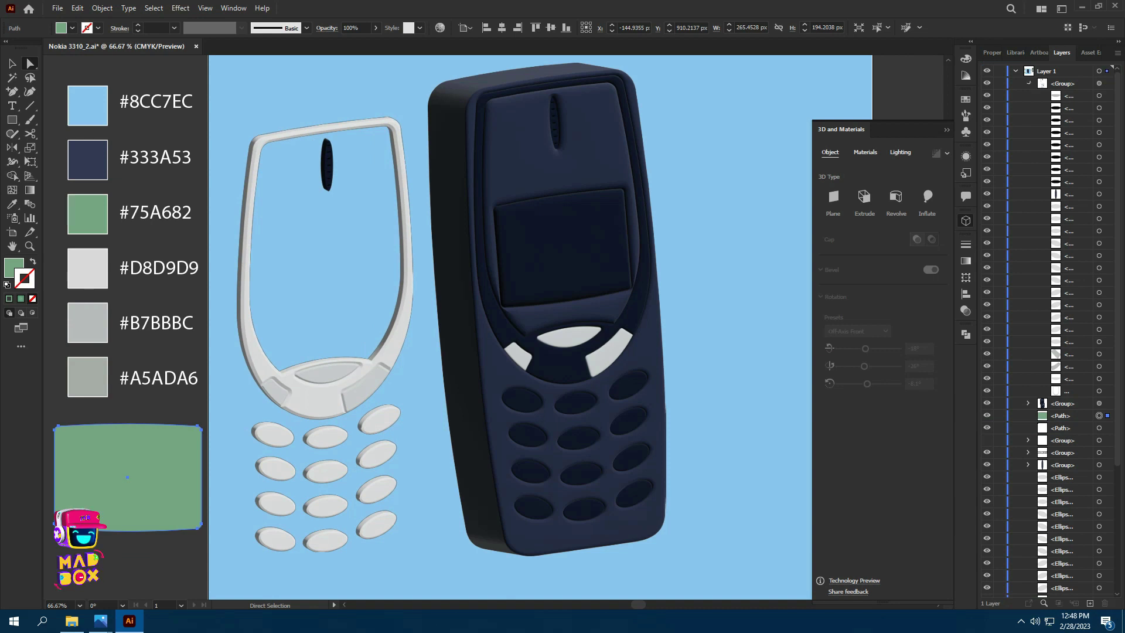
Try the extruded light parts on the navy phone with an X-axis rotation of 8°
key(v)
drag(340, 401, 576, 356)
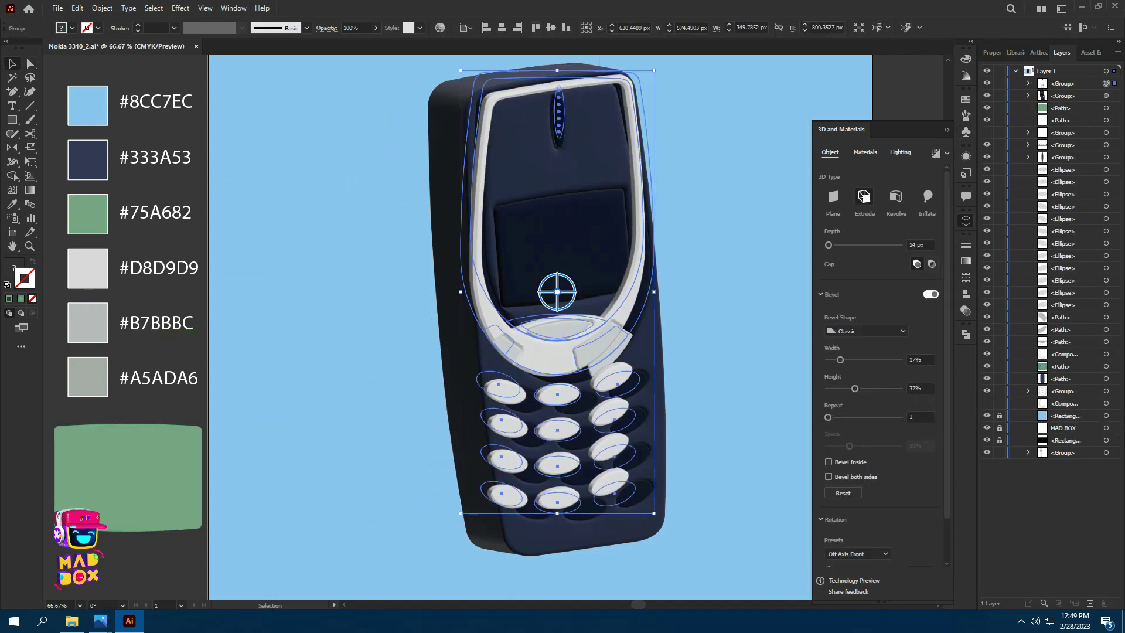
click(502, 542)
scroll(879, 364, down, 2)
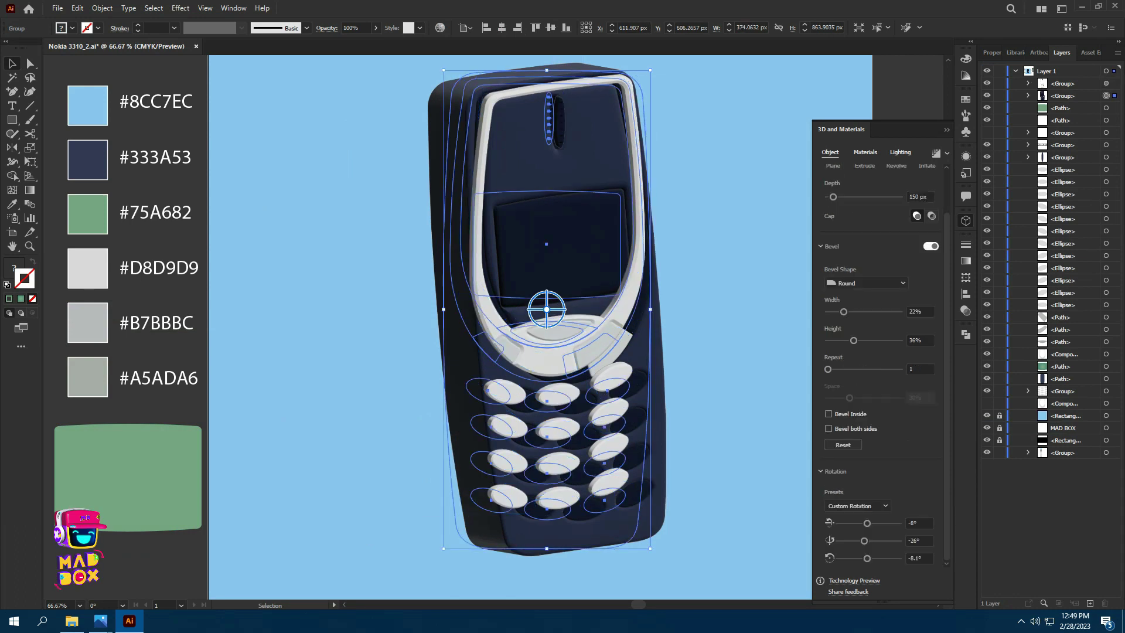
click(622, 330)
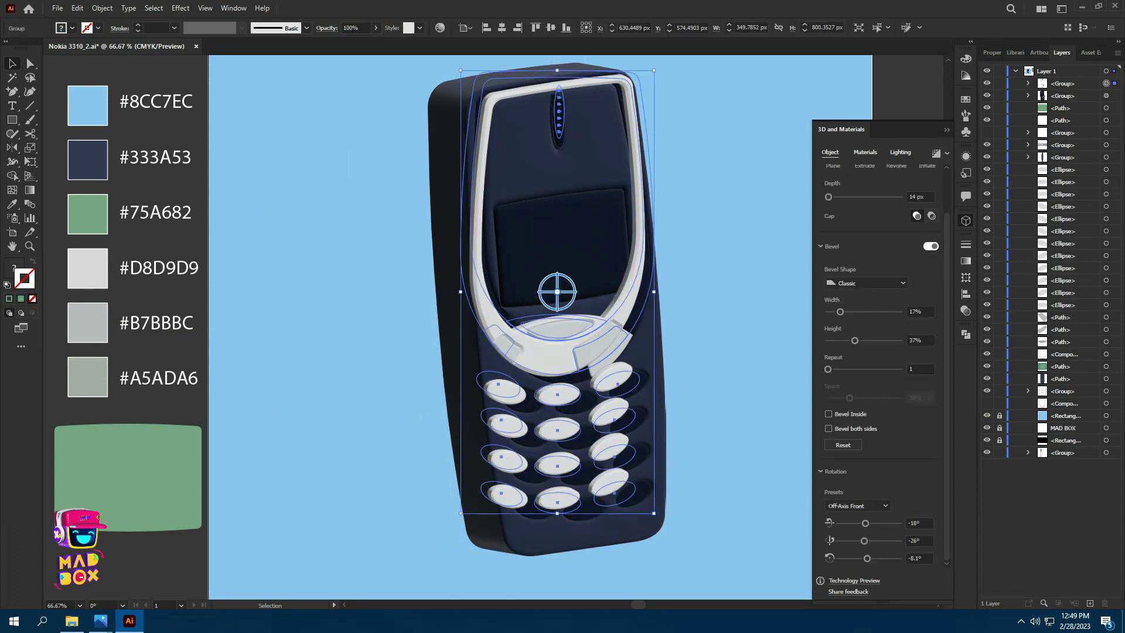
key(Return)
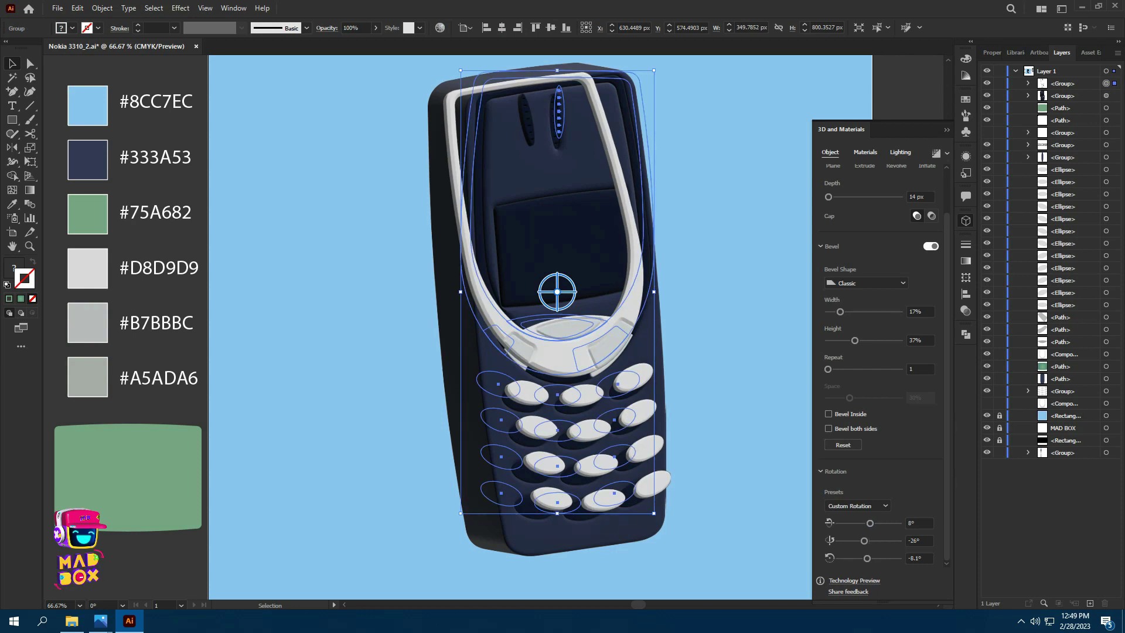
Set the light parts' X-axis rotation to -8° and fit them over the recesses of the navy phone
drag(622, 329, 786, 337)
click(491, 428)
click(726, 363)
click(915, 523)
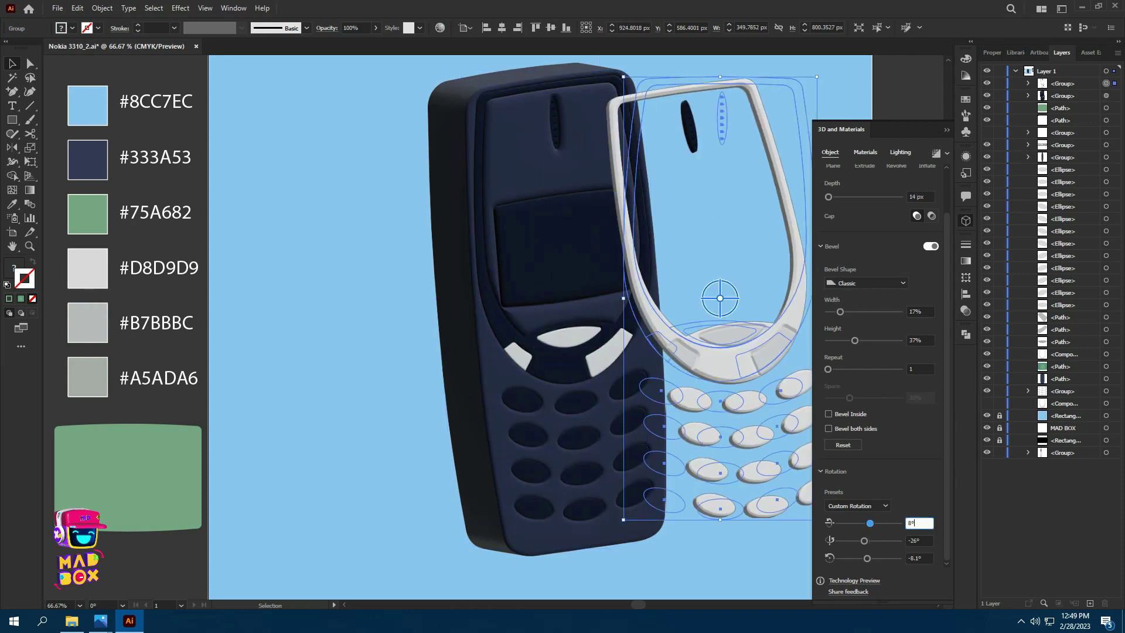
text(-8)
drag(720, 298, 563, 299)
key(ctrl+shift+a)
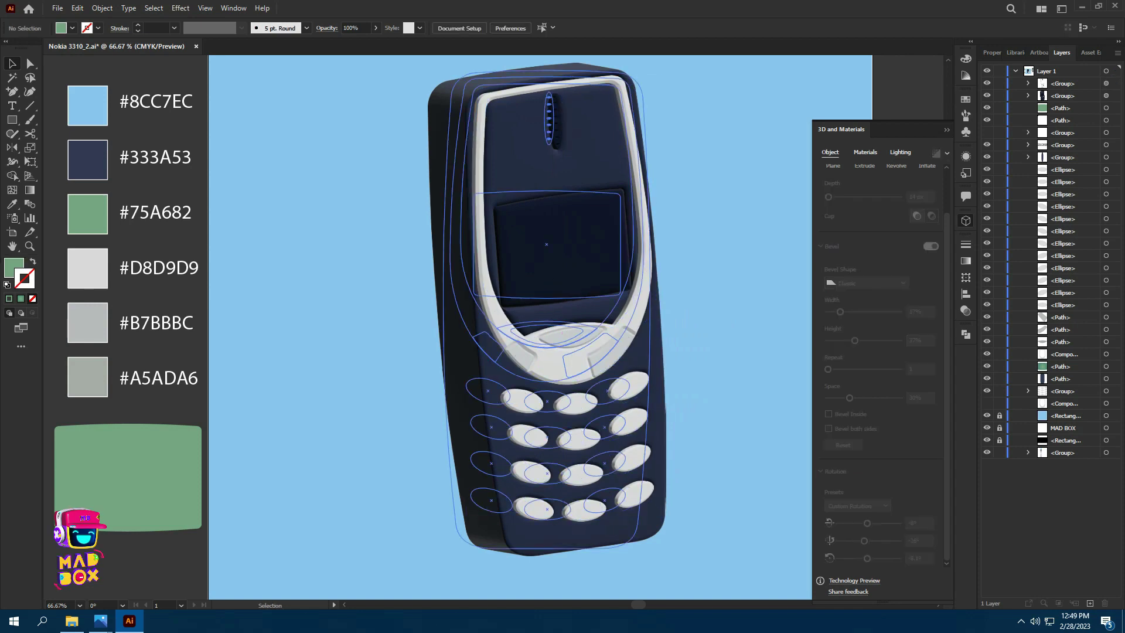
Nudge the light frame and keys slightly up and to the right to refine their fit on the navy body
scroll(582, 357, up, 2)
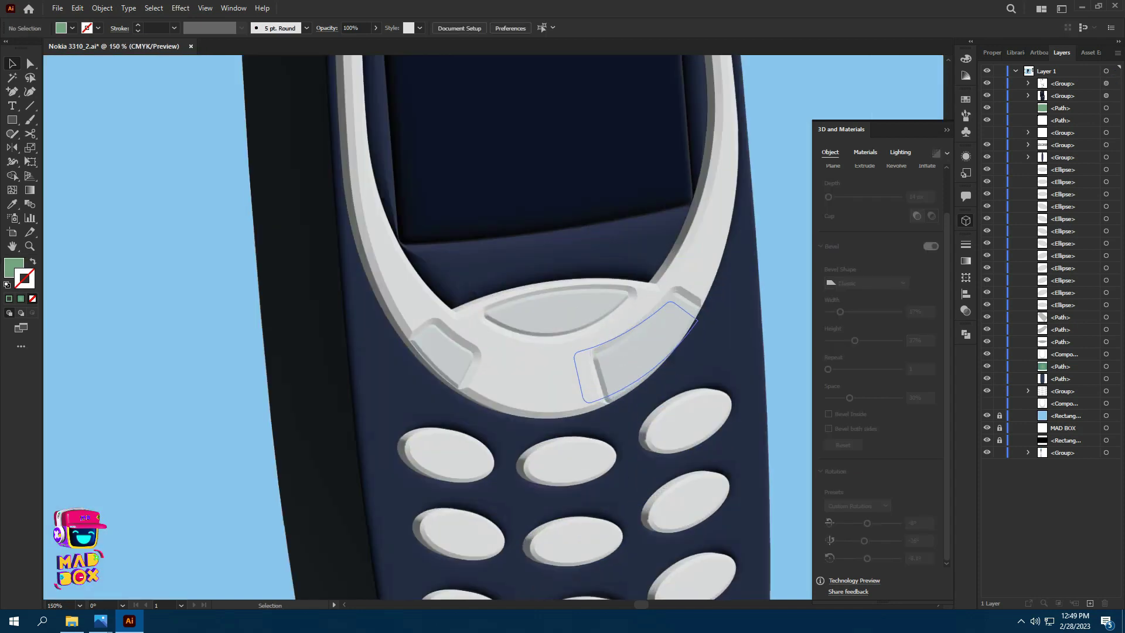
click(583, 357)
key(Up)
key(Up)
key(Right)
key(Right)
key(Right)
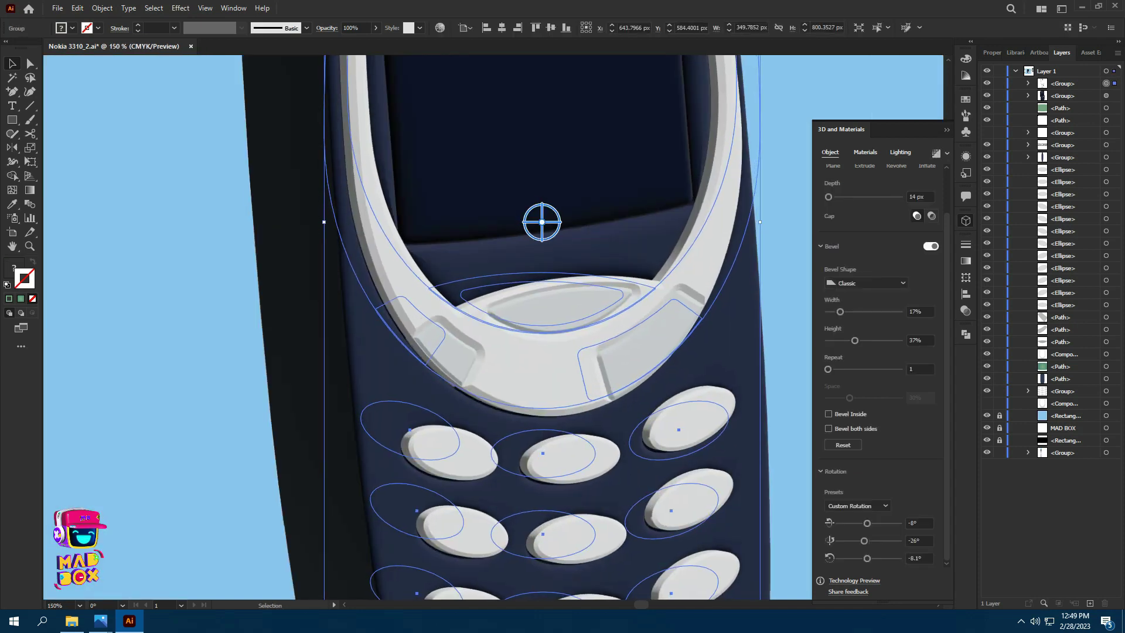
key(ctrl+shift+a)
scroll(622, 332, down, 2)
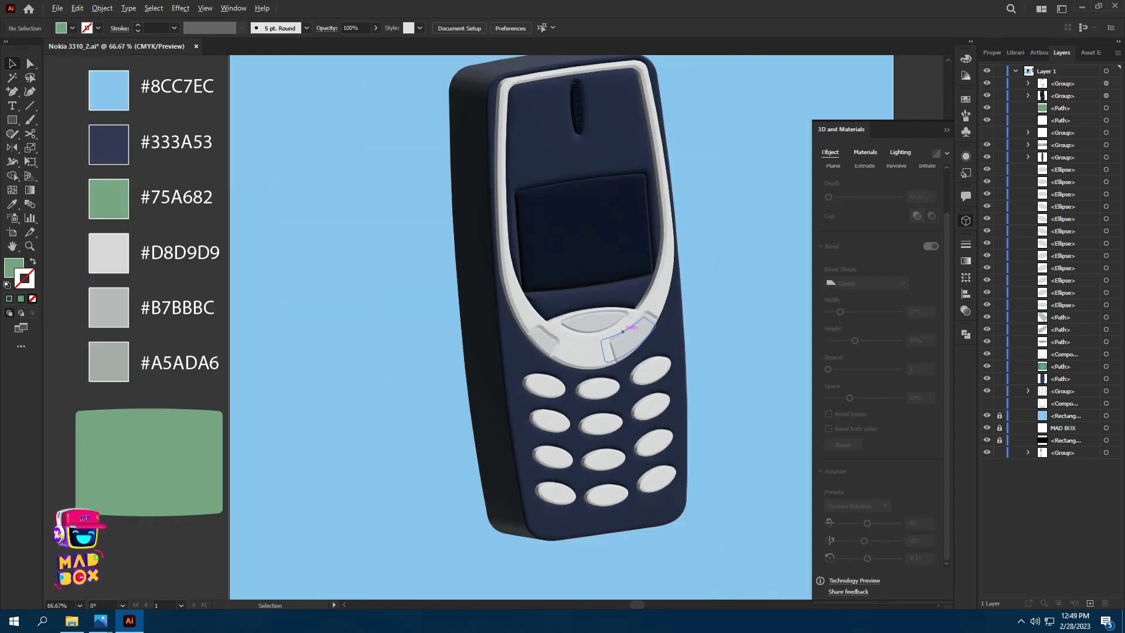
Move the flat green screen shape onto the phone's display area and bring it to the front
drag(592, 320, 538, 381)
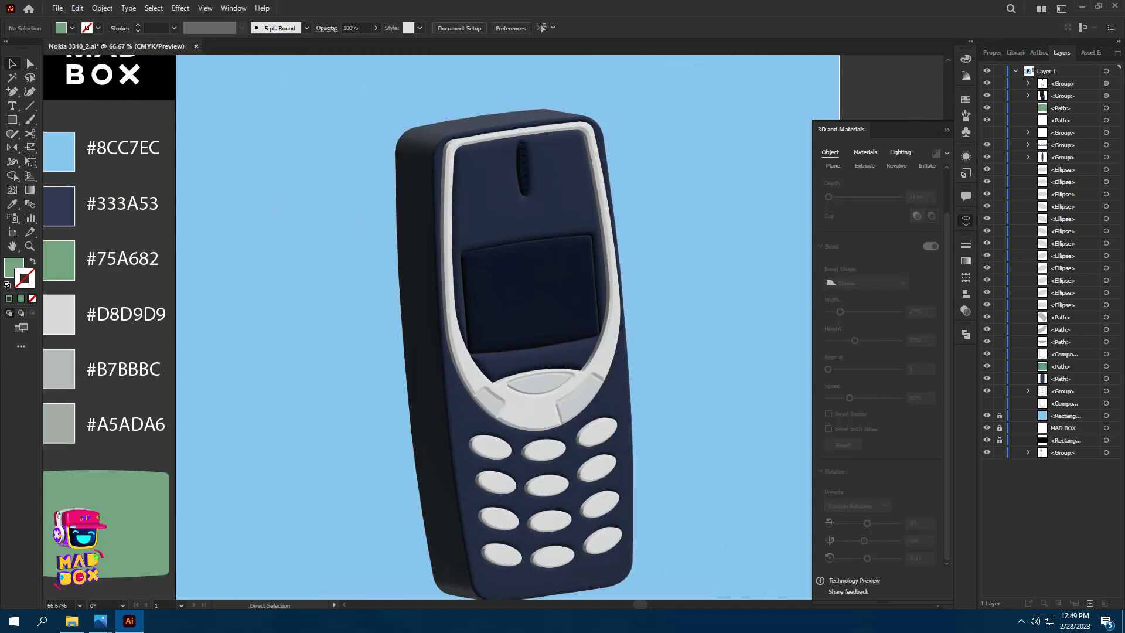
drag(116, 516, 569, 289)
right_click(731, 294)
mouse_move(768, 522)
click(882, 523)
key(ctrl+shift+bracketright)
Apply a 3D Plane effect to the green screen and set its X-axis rotation to -8°
scroll(547, 311, up, 1)
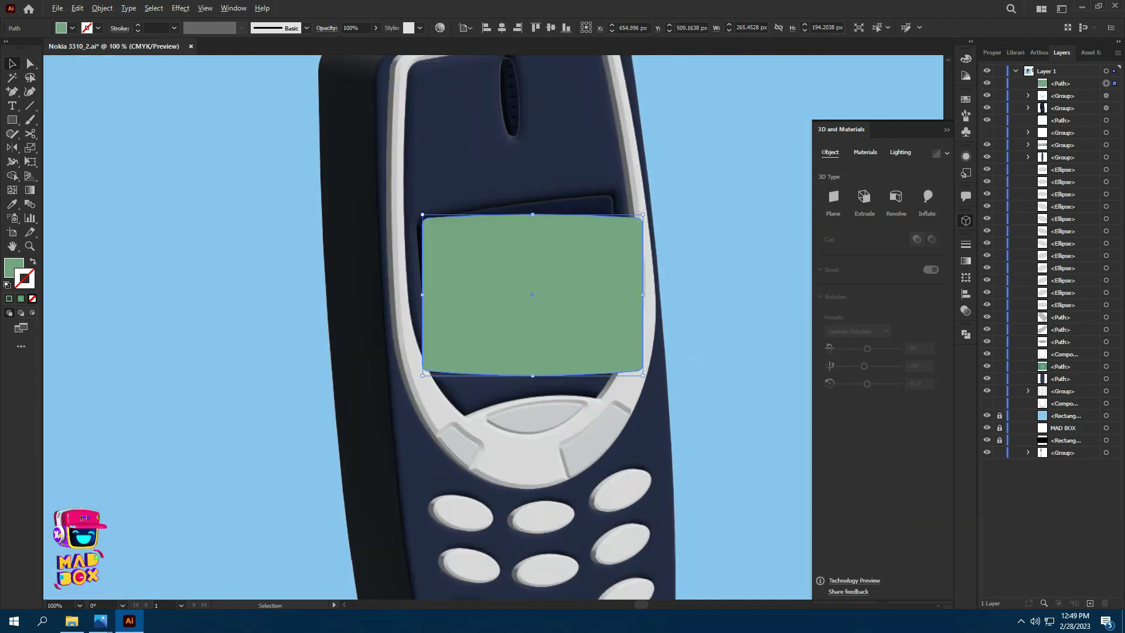
click(834, 196)
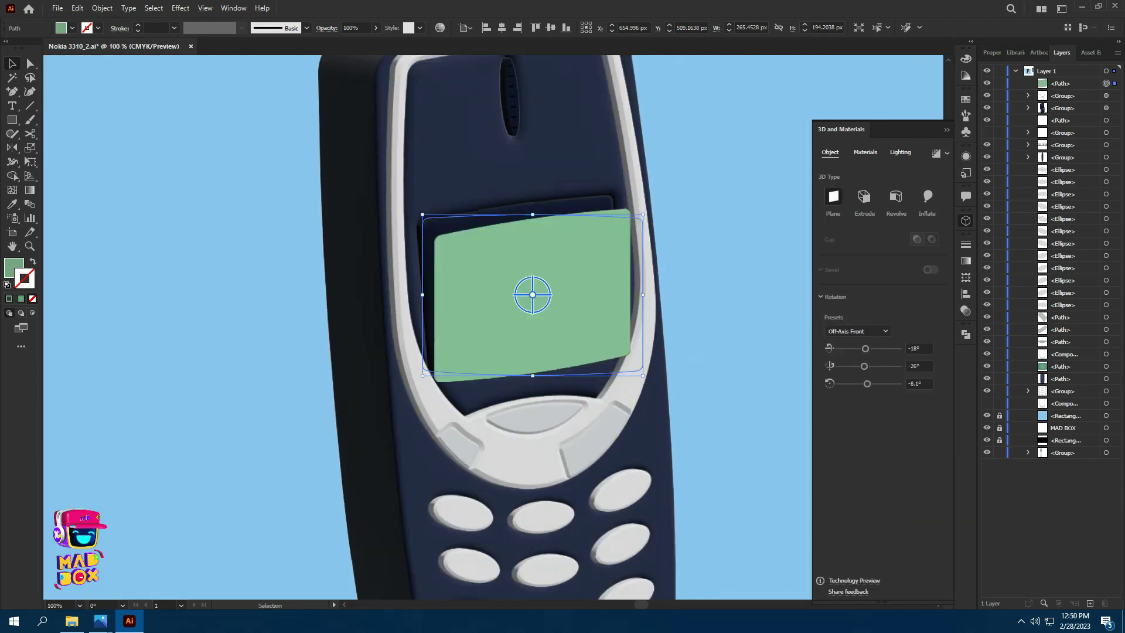
key(BackSpace)
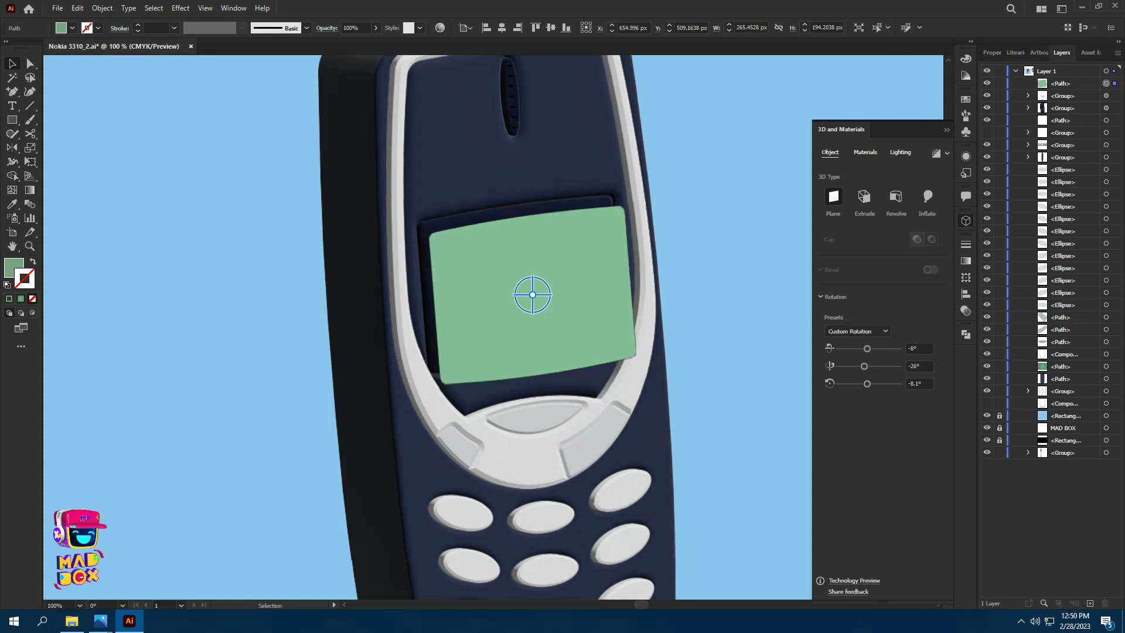
Align the green screen with the display recess, fine-tune its position in small nudges, and save the document
drag(599, 284, 589, 272)
key(Right)
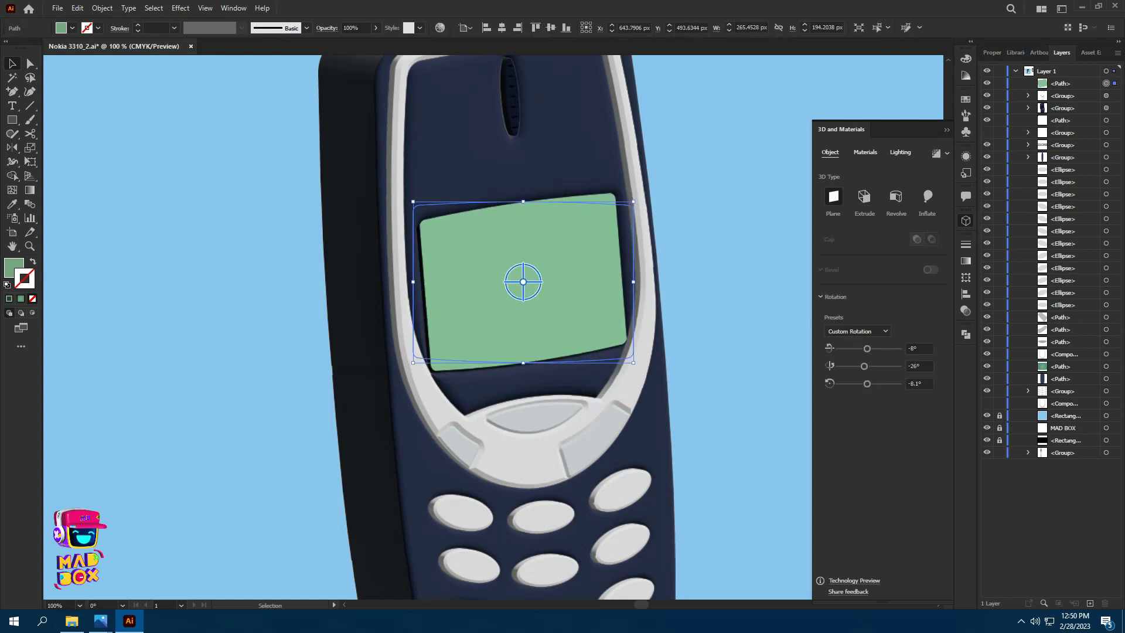
key(Down)
key(ctrl+shift+a)
click(524, 282)
key(Left)
key(ctrl+shift+a)
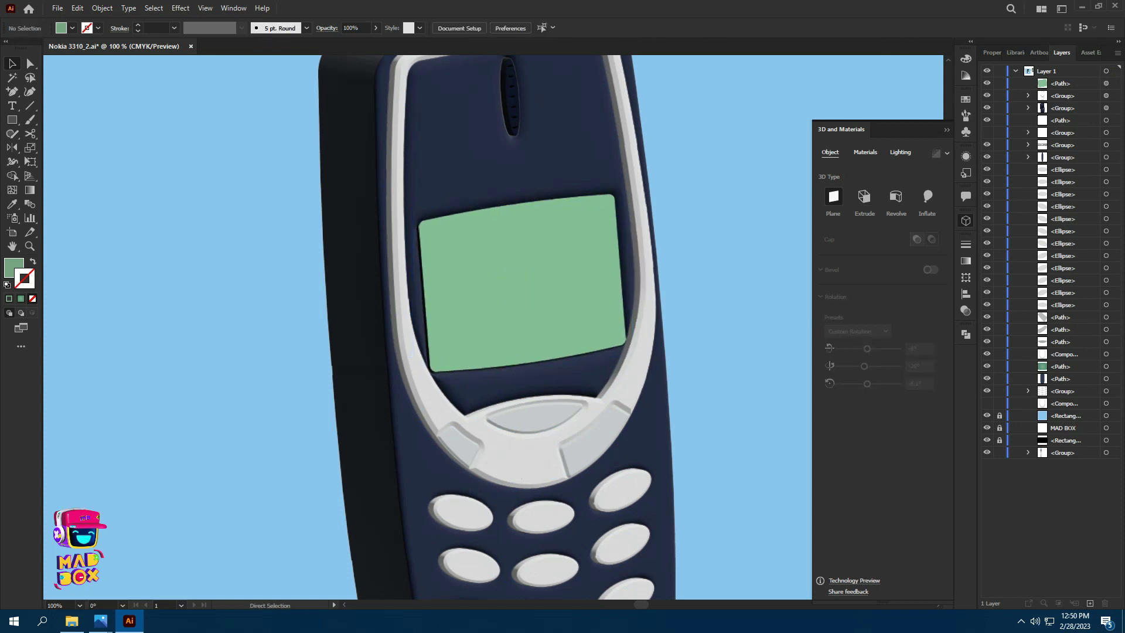
click(524, 282)
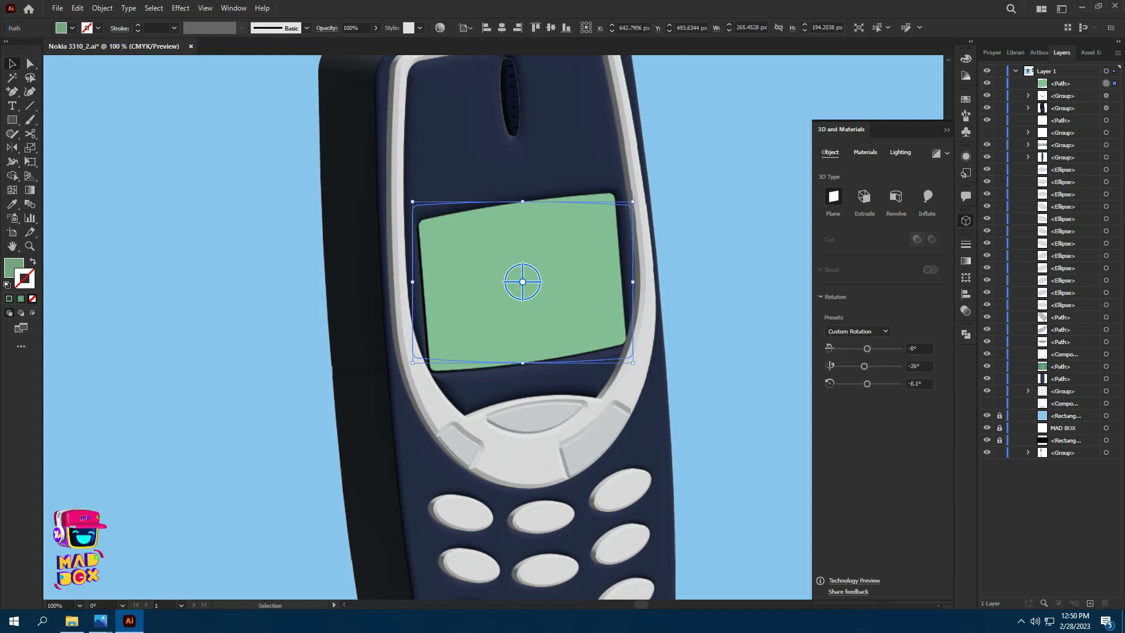
key(Up)
key(Up)
key(ctrl+shift+a)
key(ctrl+minus)
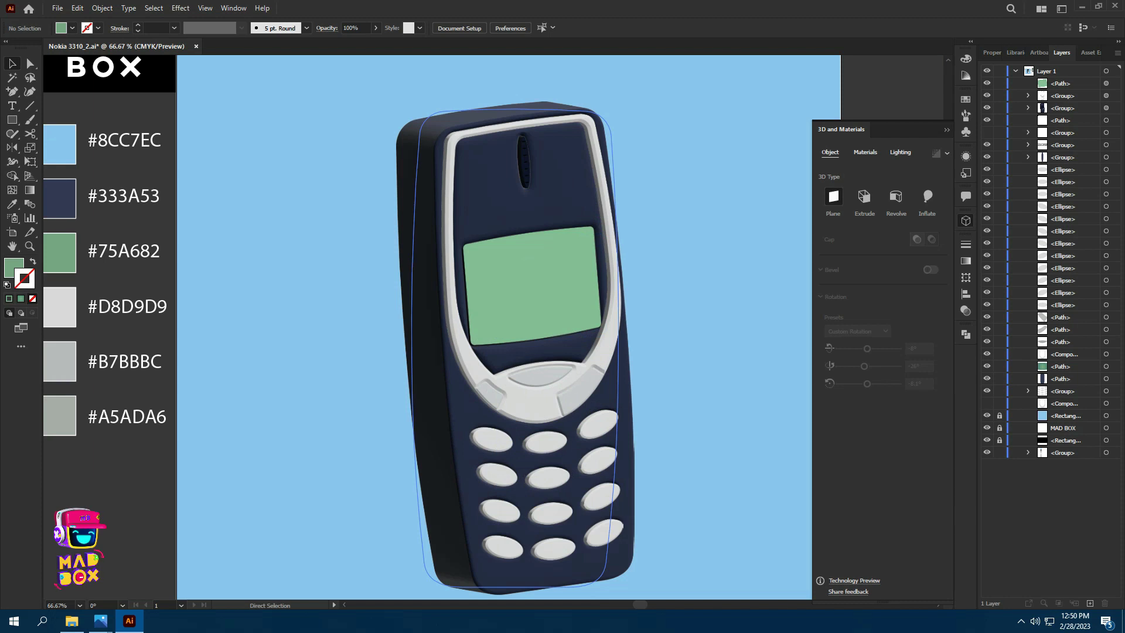
key(ctrl+s)
Place the NOKIA logo above the green screen, bring it to the front, tilt it in 3D to match the phone, and save
drag(532, 285, 413, 284)
drag(786, 191, 412, 210)
right_click(586, 205)
click(741, 365)
key(BackSpace)
key(Return)
key(ctrl+shift+a)
click(413, 211)
key(ctrl+shift+a)
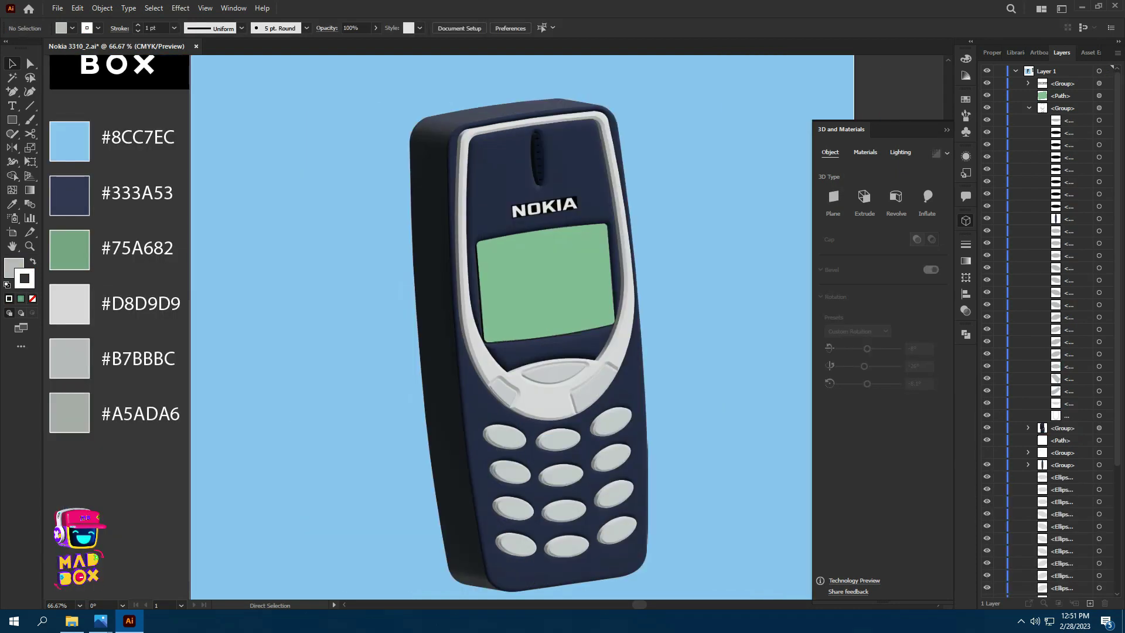
key(ctrl+s)
Set the green screen's X-axis rotation to -4° and shift it slightly to fit the display recess
click(445, 351)
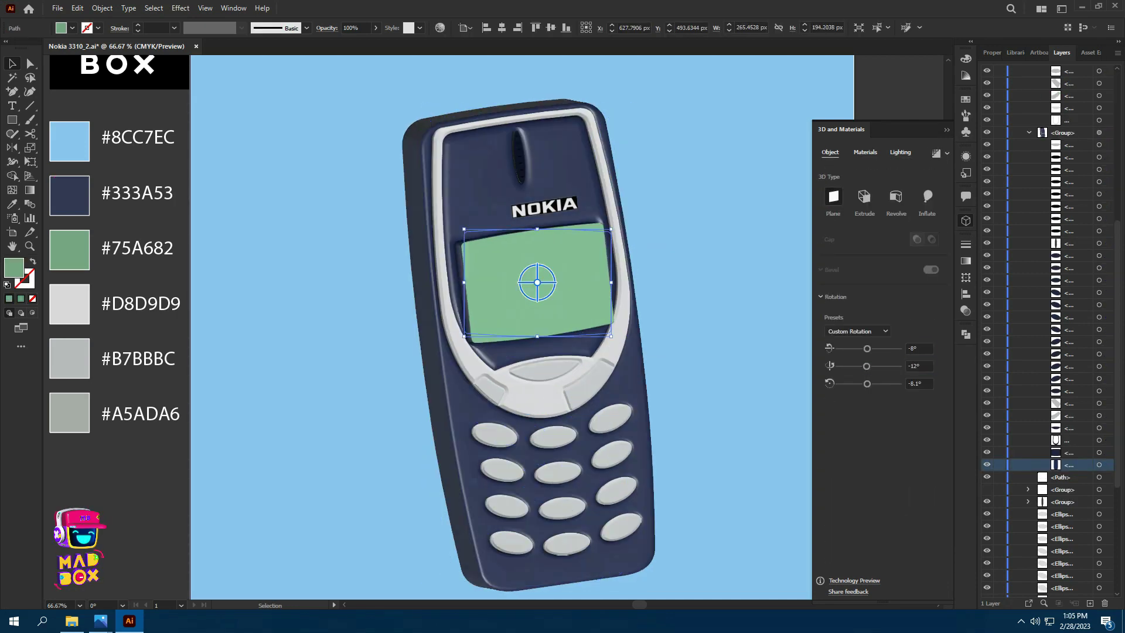
click(919, 349)
text(-4)
key(Return)
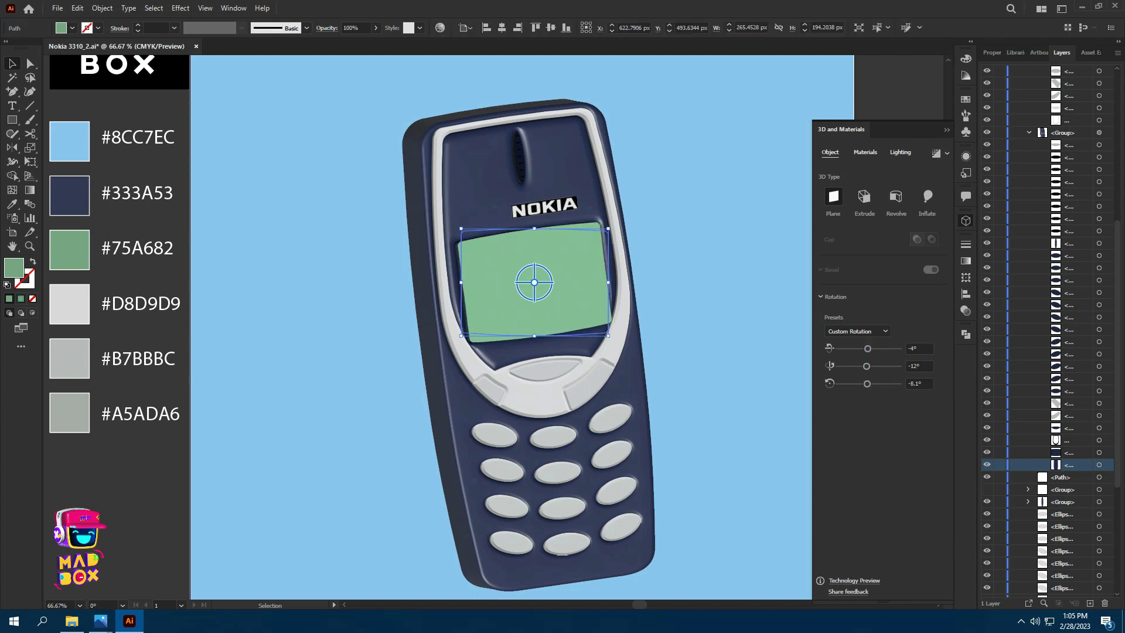
drag(599, 285, 596, 283)
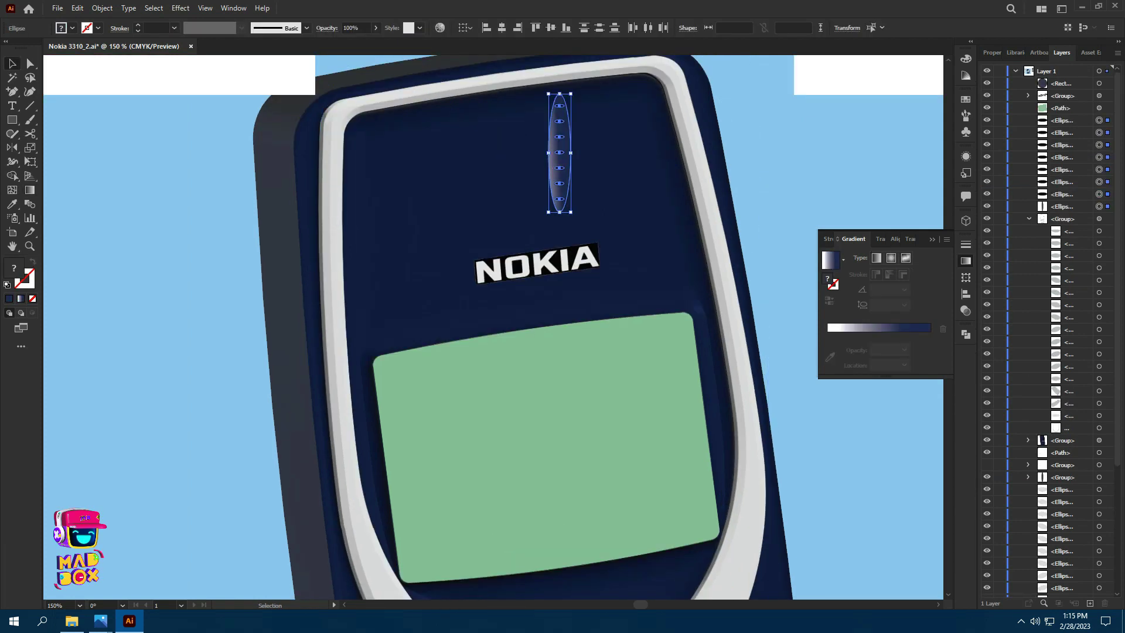
Move the earpiece slot above the NOKIA logo and set its ellipse's dark gradient stop to about 50.8%
drag(566, 157, 537, 169)
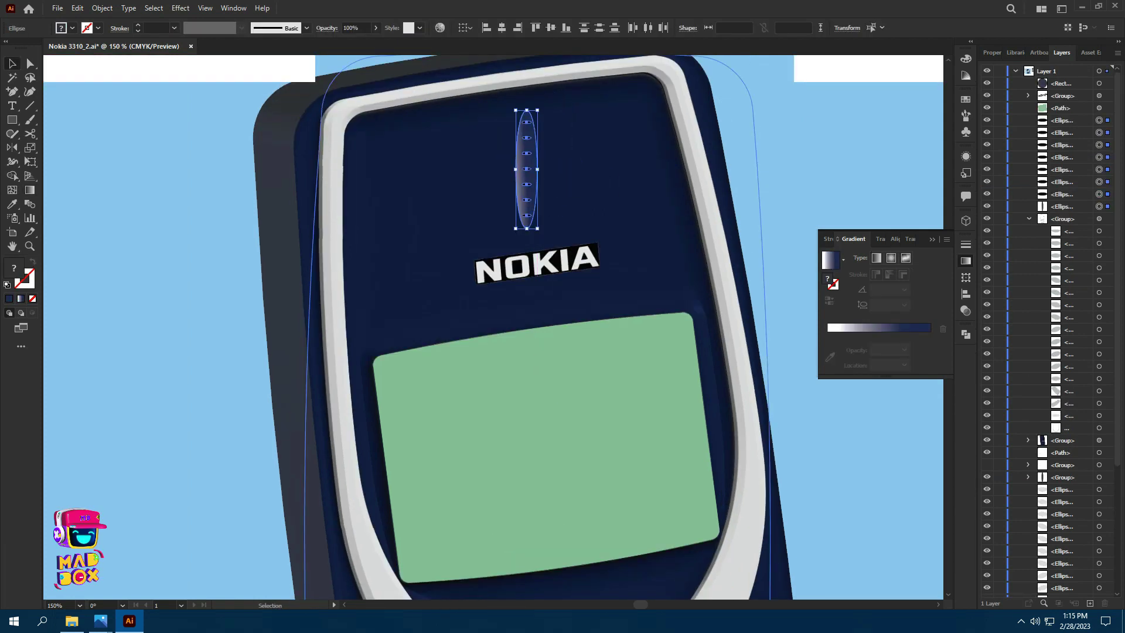
click(557, 176)
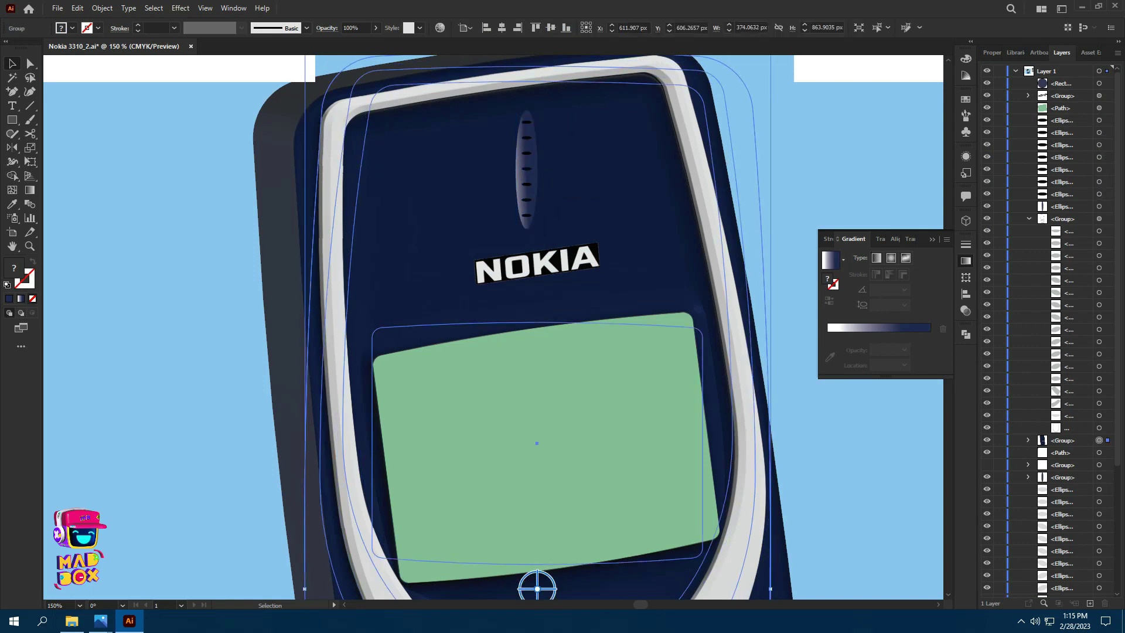
click(531, 175)
drag(901, 349, 879, 350)
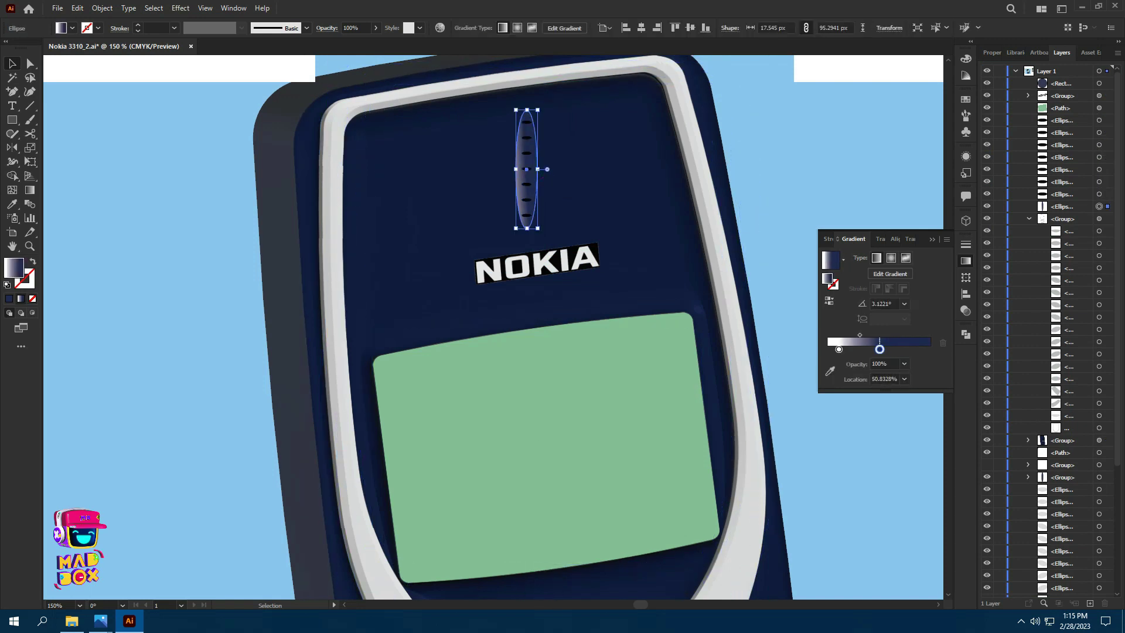
Add a gradient stop at about 97% on the earpiece ellipse and colour it C 95.7, M 81, Y 0, K 33
click(927, 350)
click(830, 371)
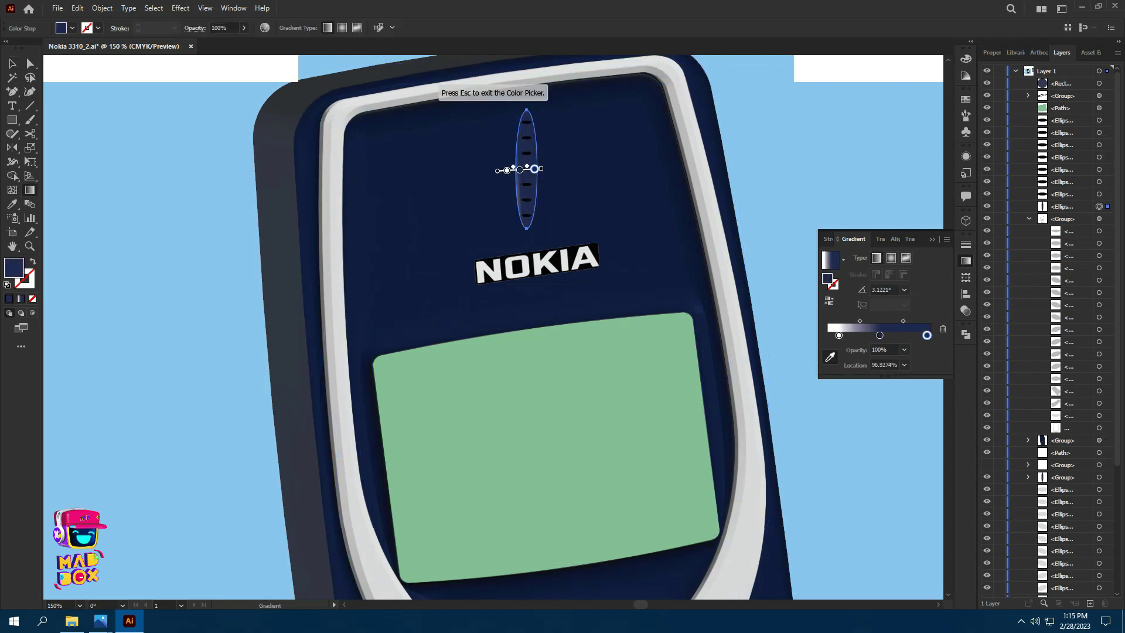
key(Escape)
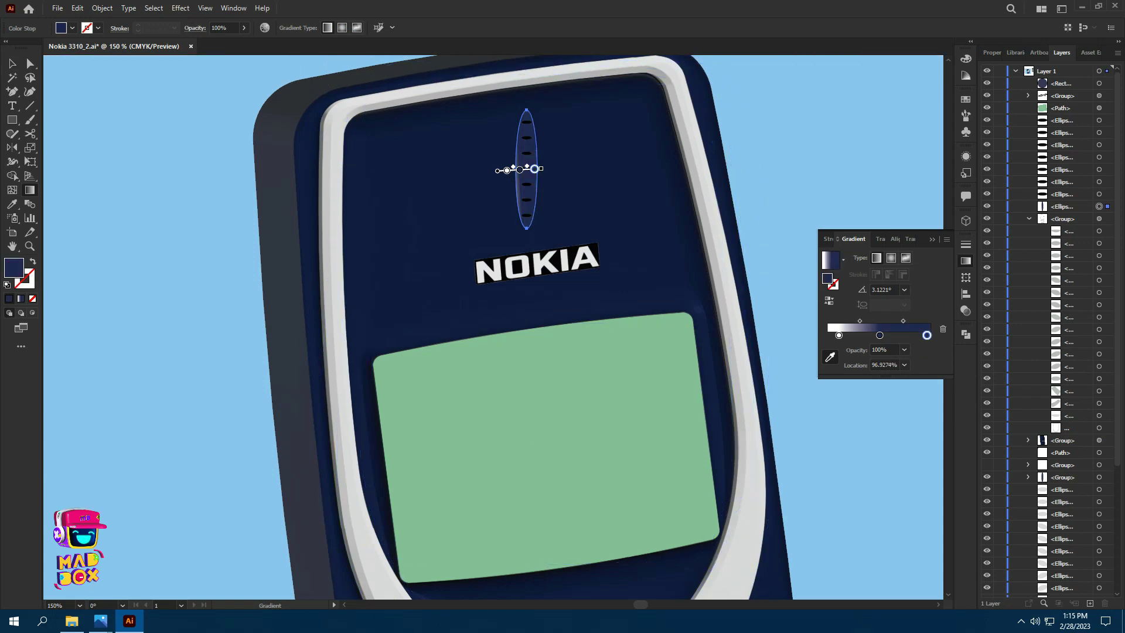
double_click(927, 336)
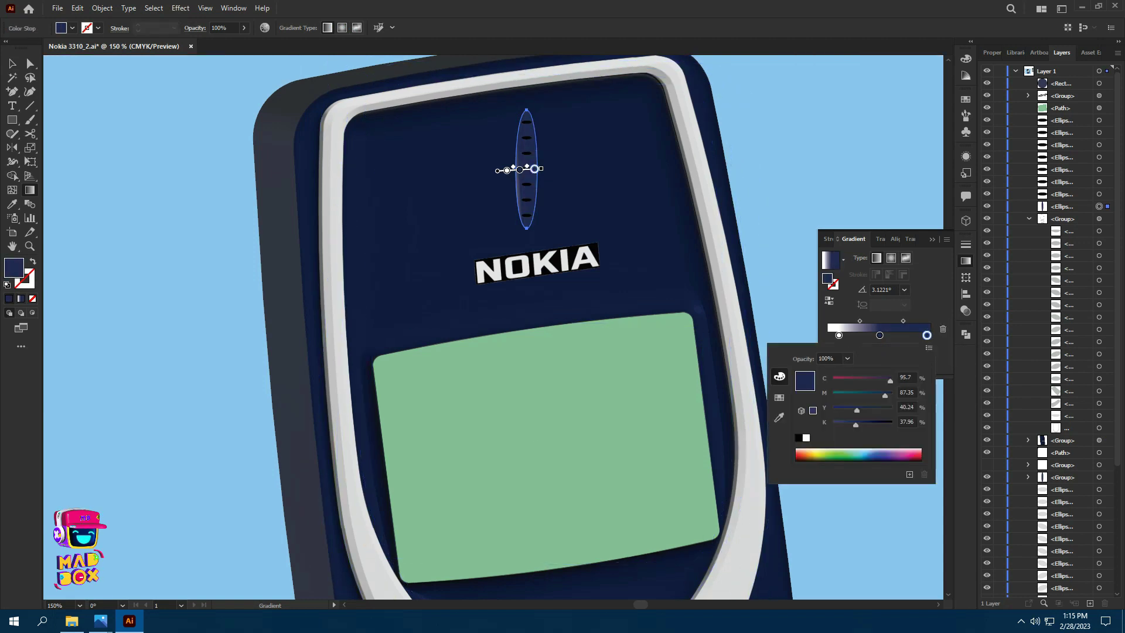
drag(885, 394, 877, 394)
drag(856, 424, 881, 395)
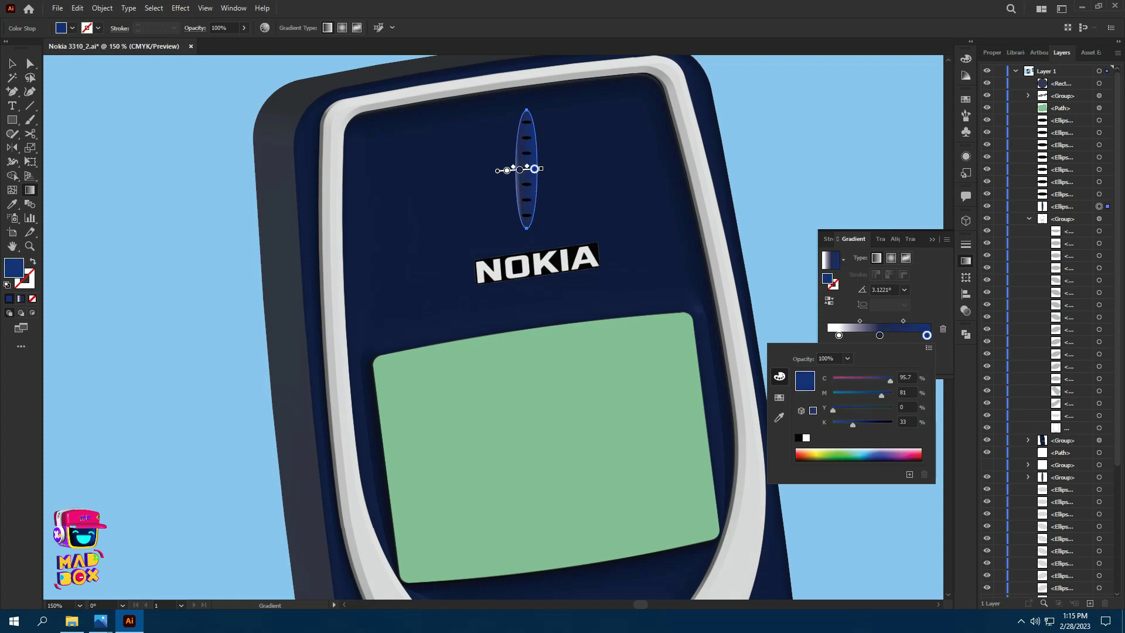
Group the earpiece slot with its holes, tilt the group slightly to follow the phone's angle, and save the document
key(ctrl+g)
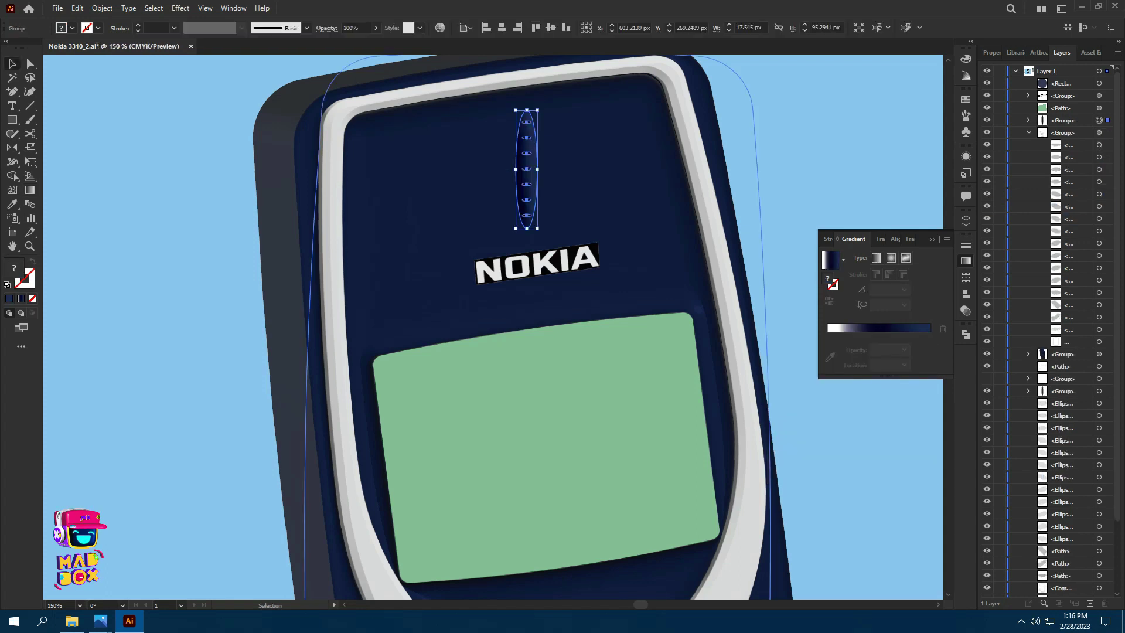
drag(553, 105, 547, 102)
key(ctrl+shift+a)
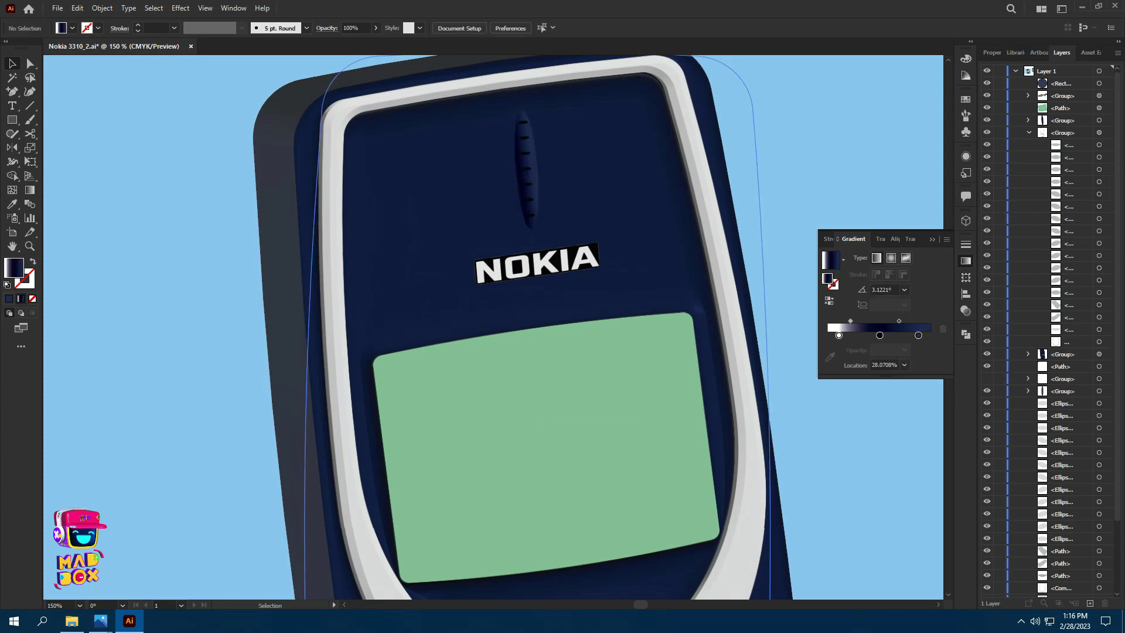
key(a)
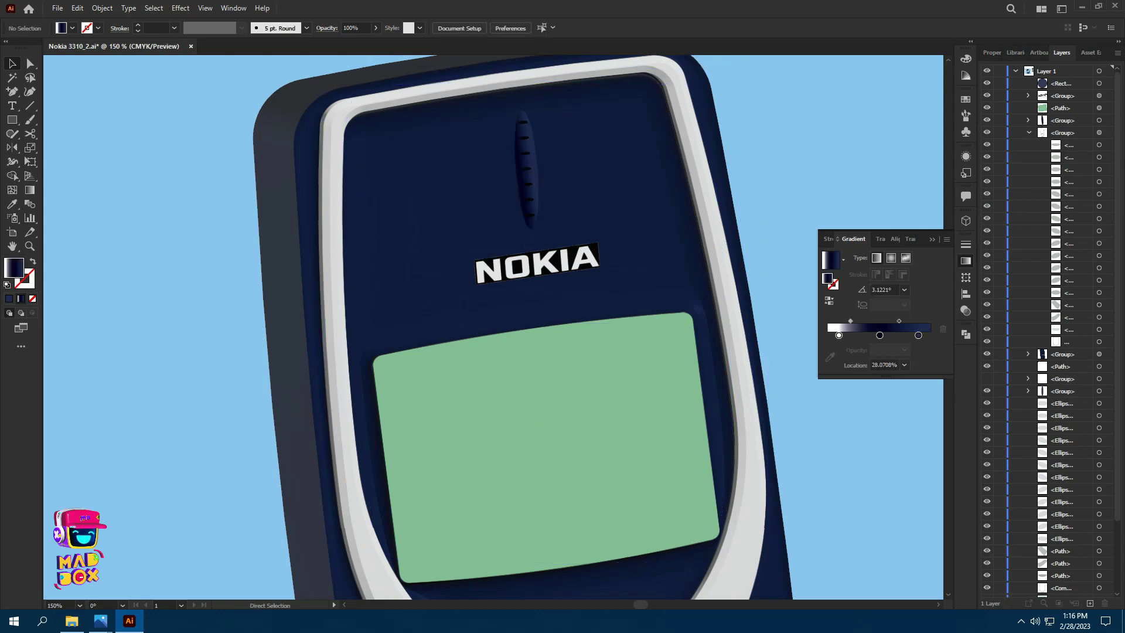
key(ctrl+s)
Give the 3D frame-and-keys group a Round bevel, adjust the bevel size, and slightly lower the light height
scroll(662, 253, down, 1)
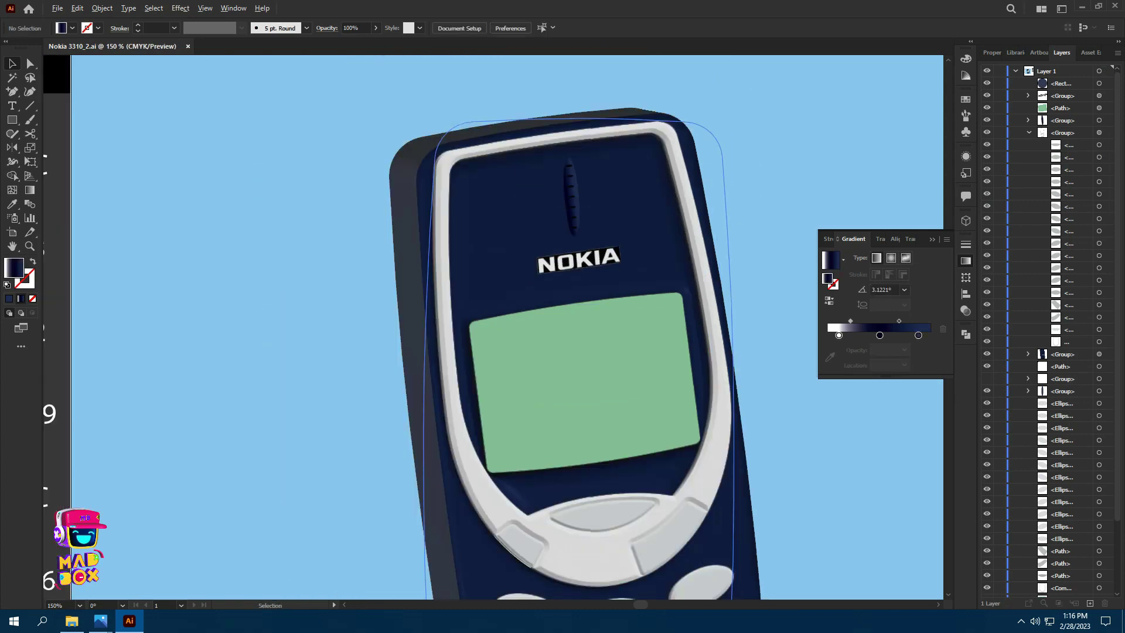
scroll(567, 112, down, 1)
drag(567, 112, 531, 76)
key(ctrl+F9)
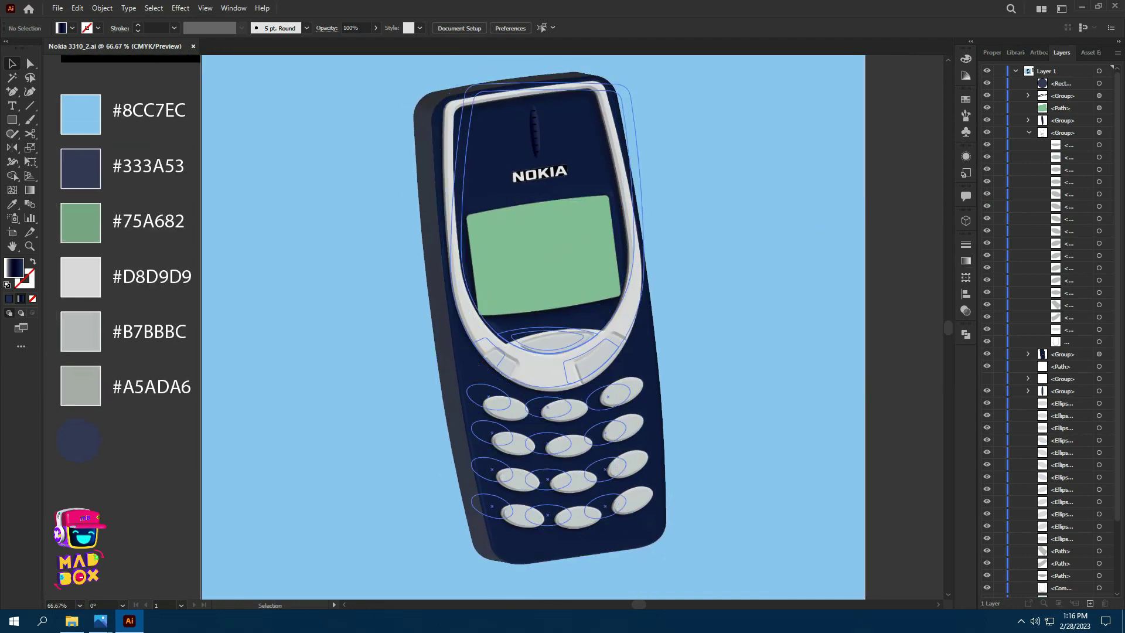
click(548, 304)
click(966, 220)
click(865, 152)
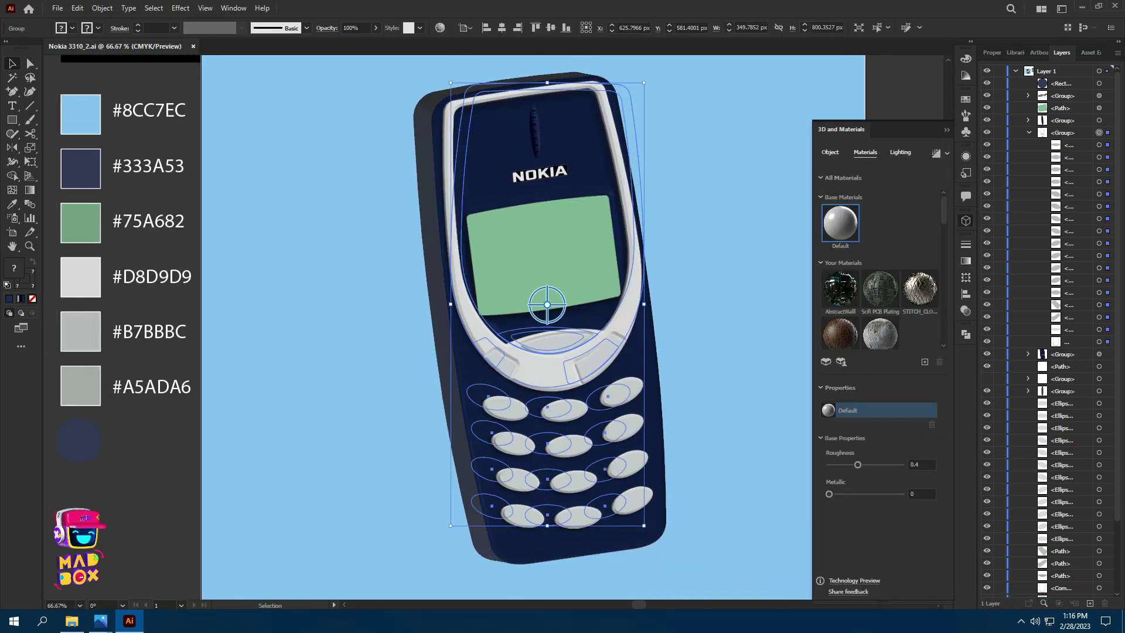
click(830, 152)
click(866, 332)
click(857, 357)
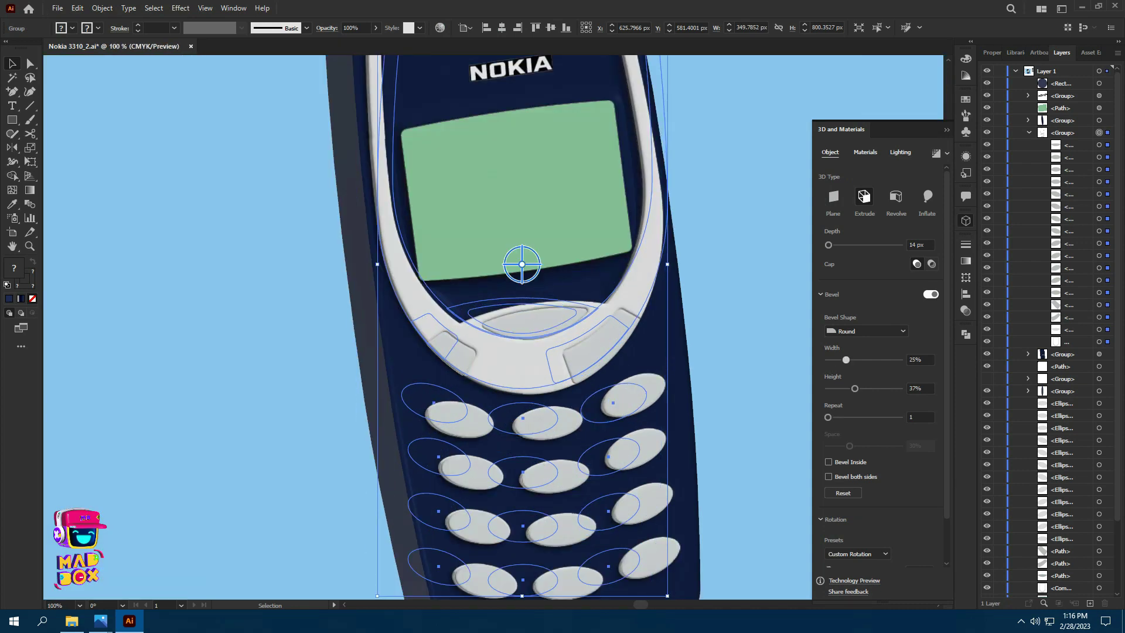
drag(857, 388, 852, 359)
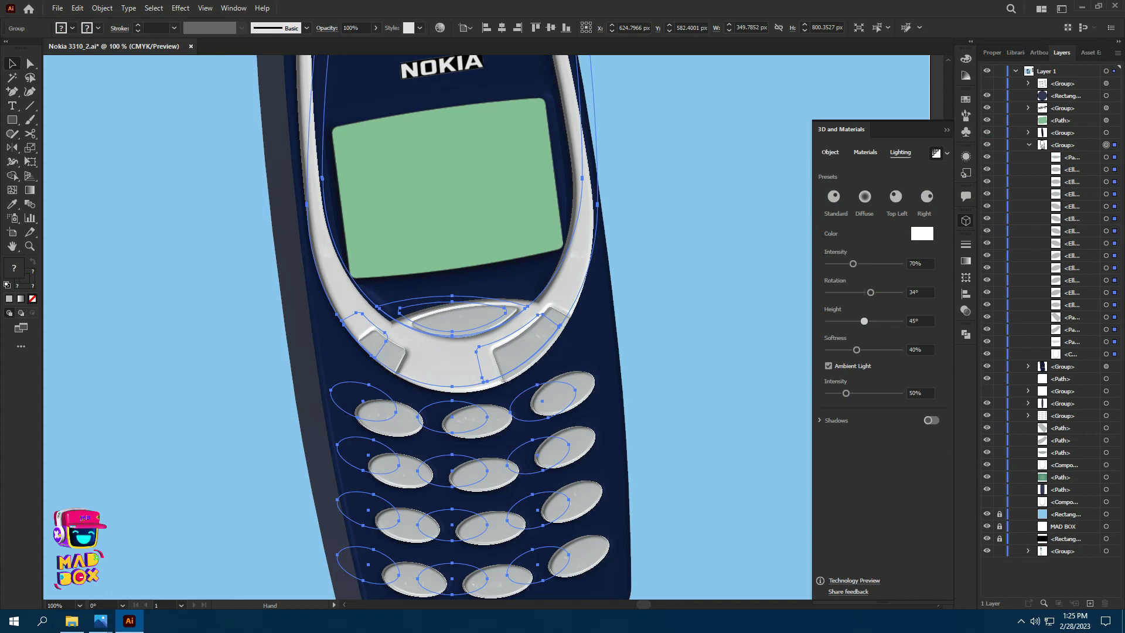
mouse_move(865, 321)
mouse_down()
mouse_move(851, 321)
mouse_move(891, 321)
mouse_move(861, 321)
mouse_up()
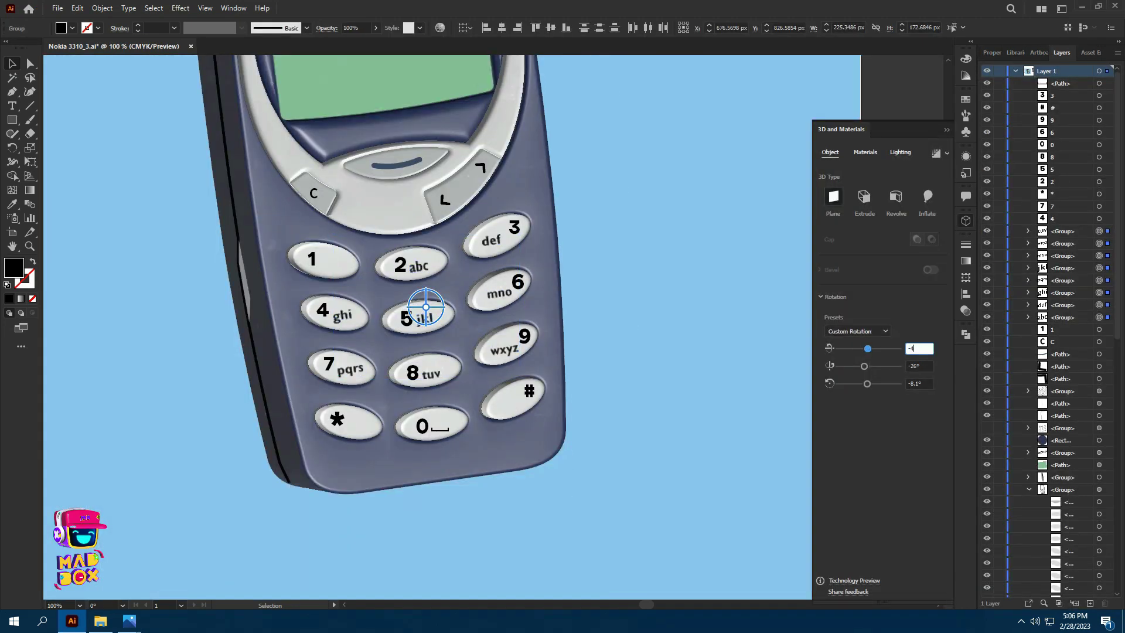
Set the 3D Plane rotation of the keys' letter labels to -4° on X and -12° on Y
key(Tab)
text(-2)
key(Return)
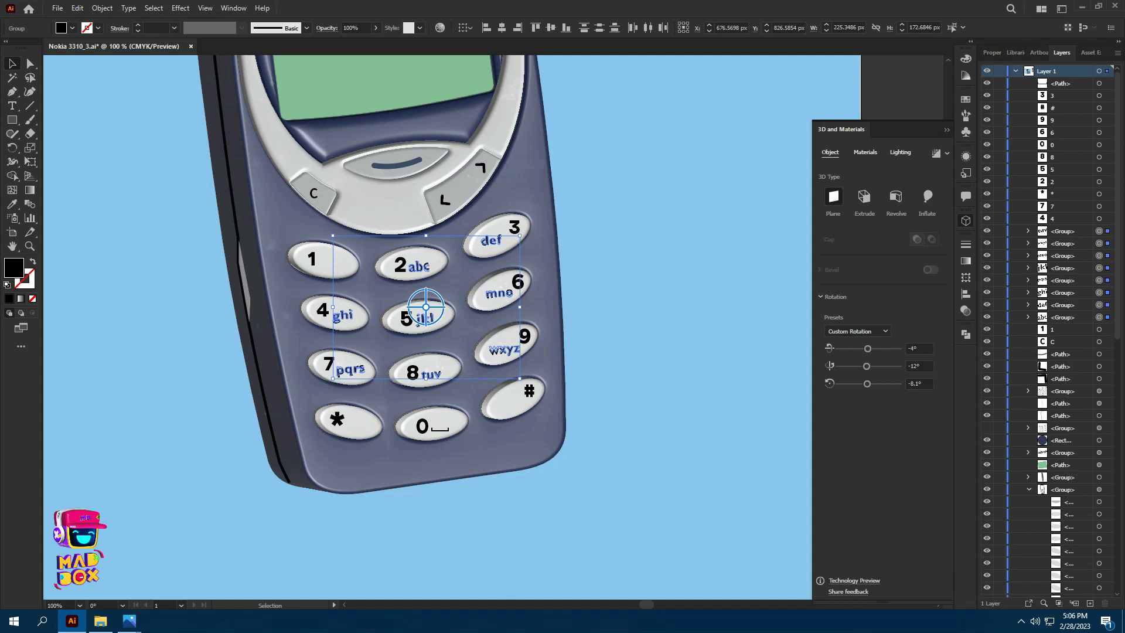
Expand the text numerals and symbols on the phone keys into shapes
click(440, 428)
click(102, 7)
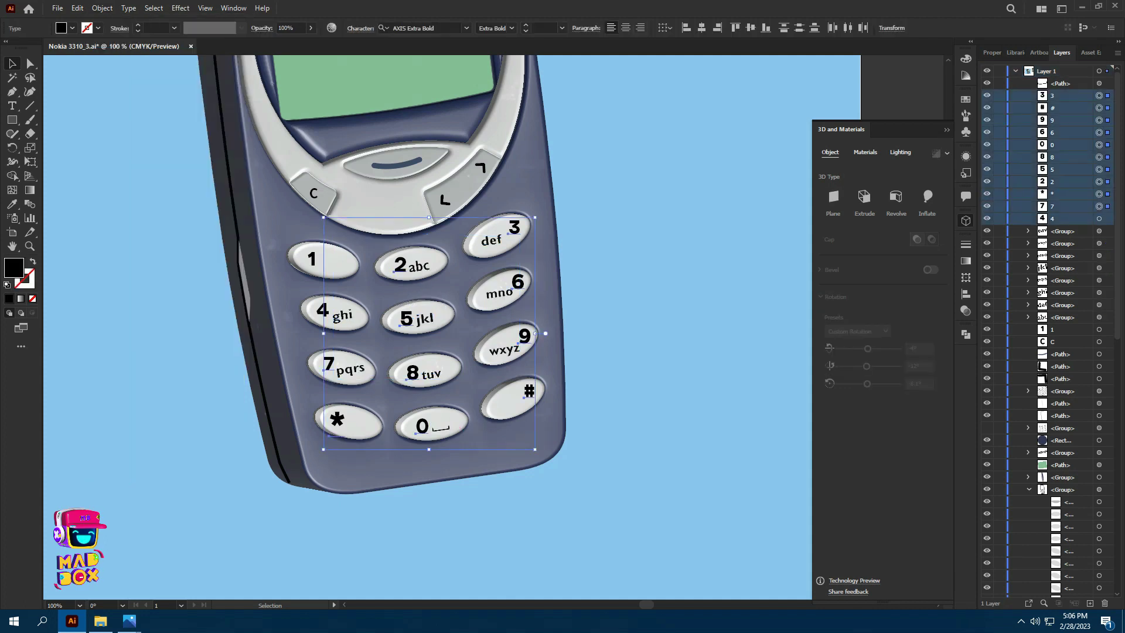
click(102, 7)
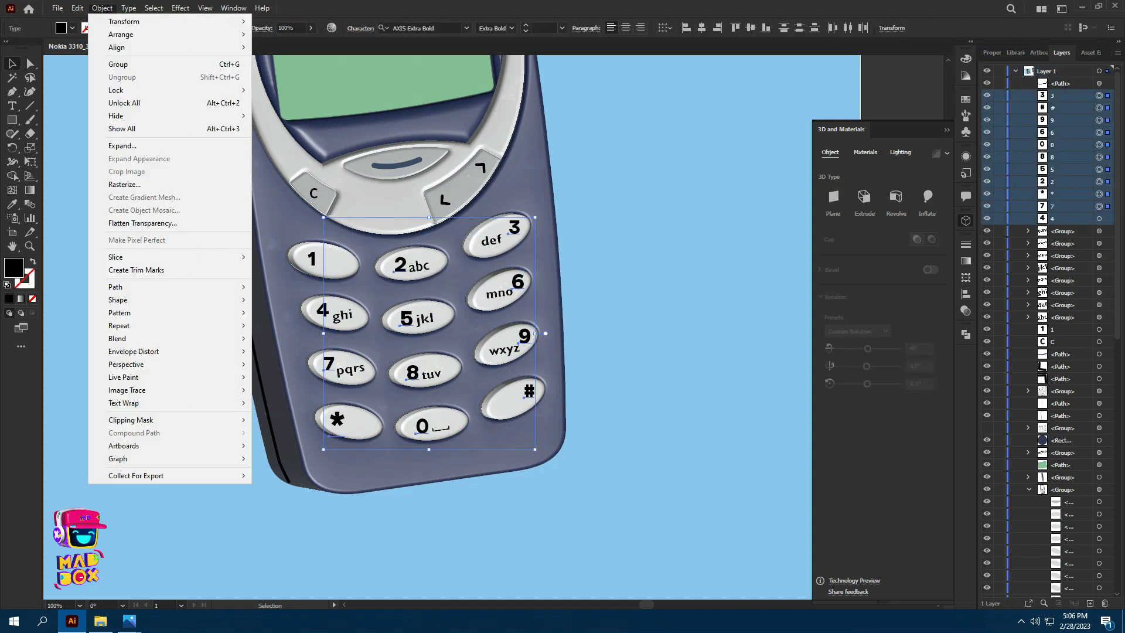
click(111, 146)
key(Return)
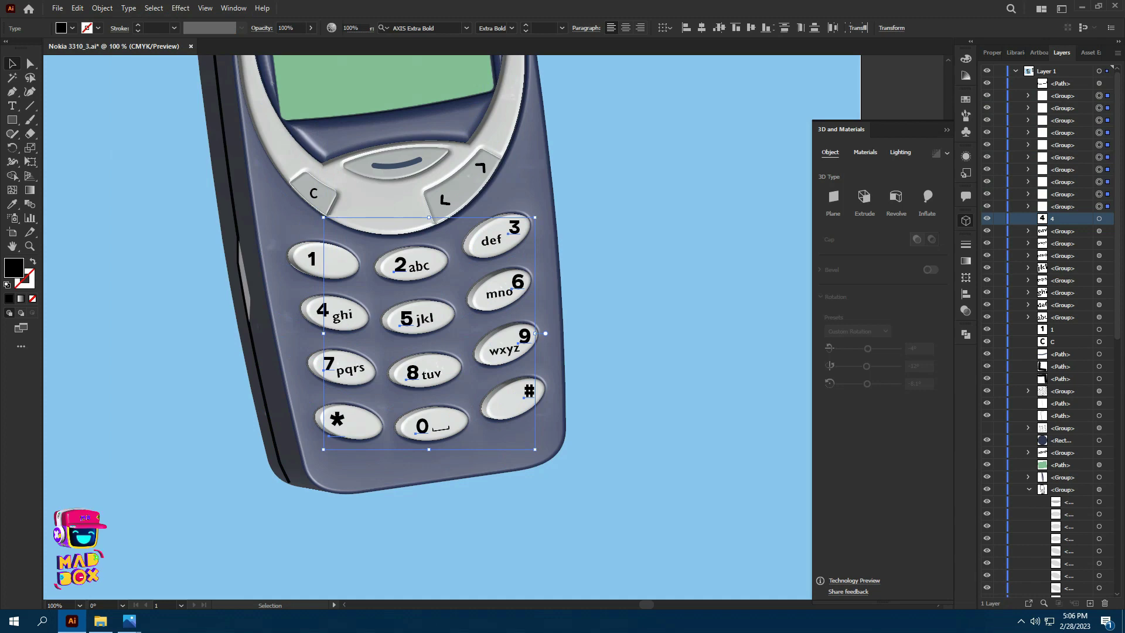
Apply a 3D Plane effect to the expanded key numerals and change its X-axis rotation to match the phone
click(833, 201)
click(919, 348)
key(BackSpace)
key(BackSpace)
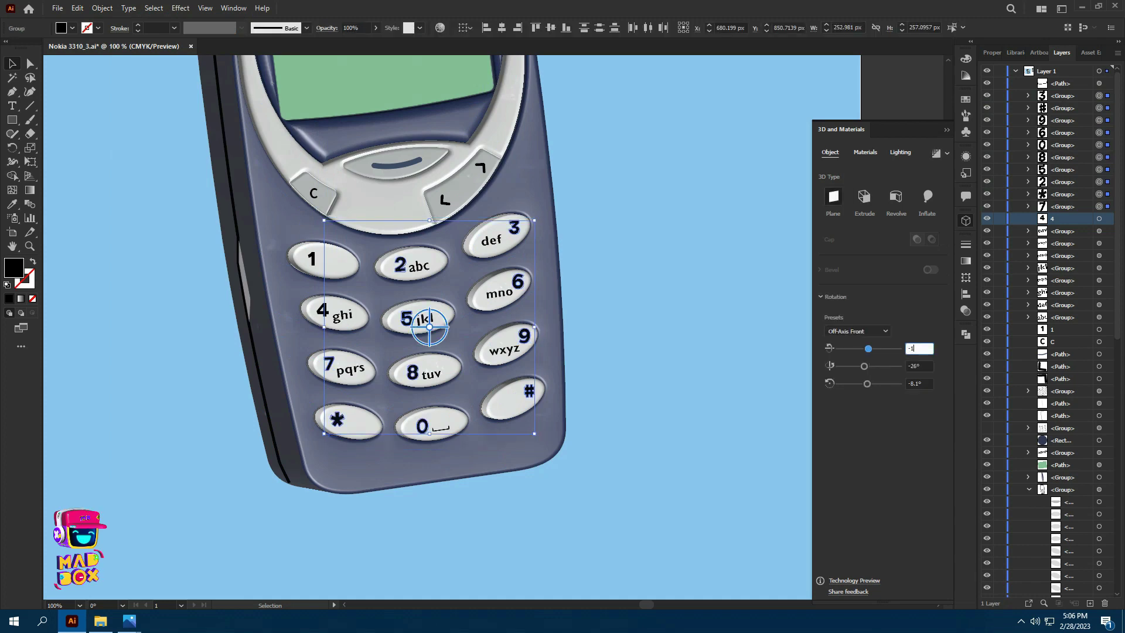
key(Tab)
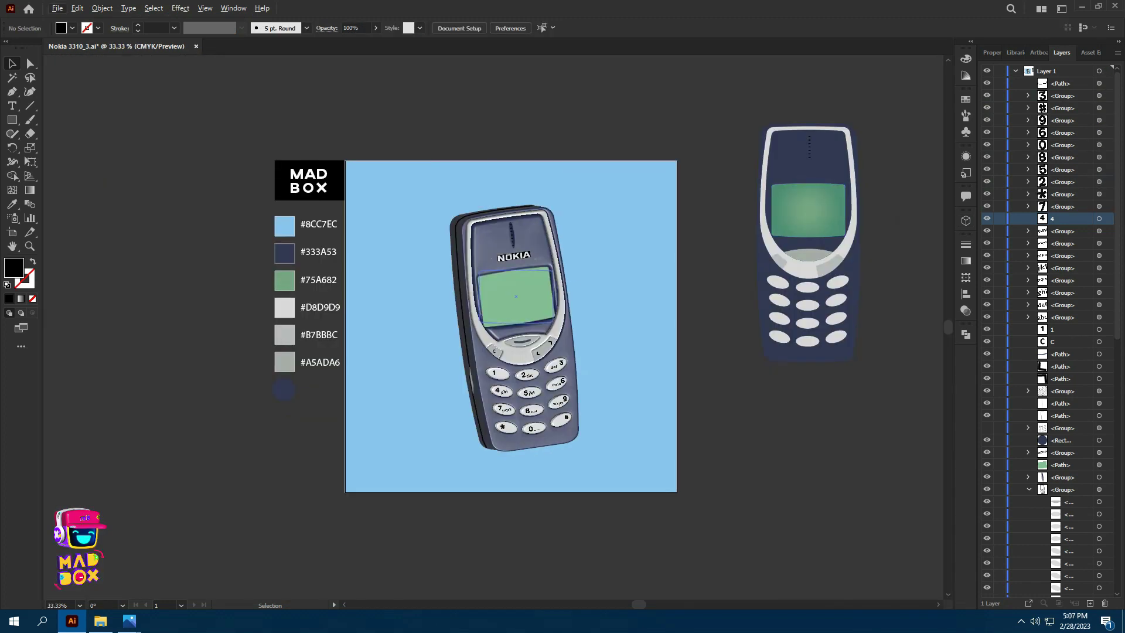
Apply the flat phone's radial green screen gradient to the 3D phone's screen with the Eyedropper
click(515, 297)
key(i)
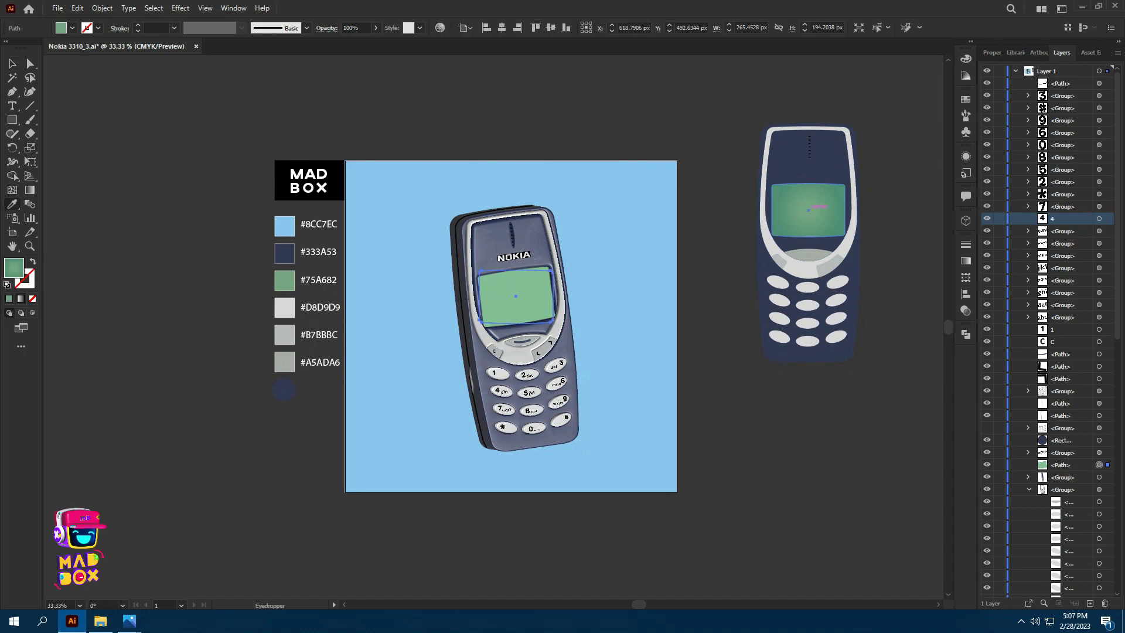
click(809, 209)
key(v)
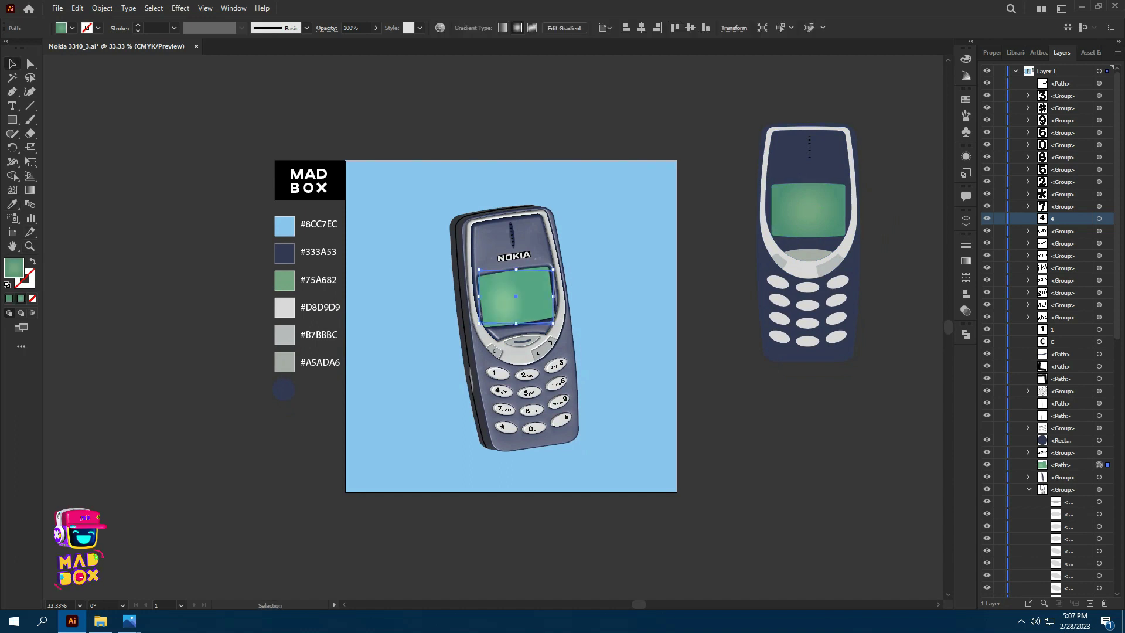
Adjust the radial gradient on the 3D phone's screen to bring its highlight closer to the middle
key(g)
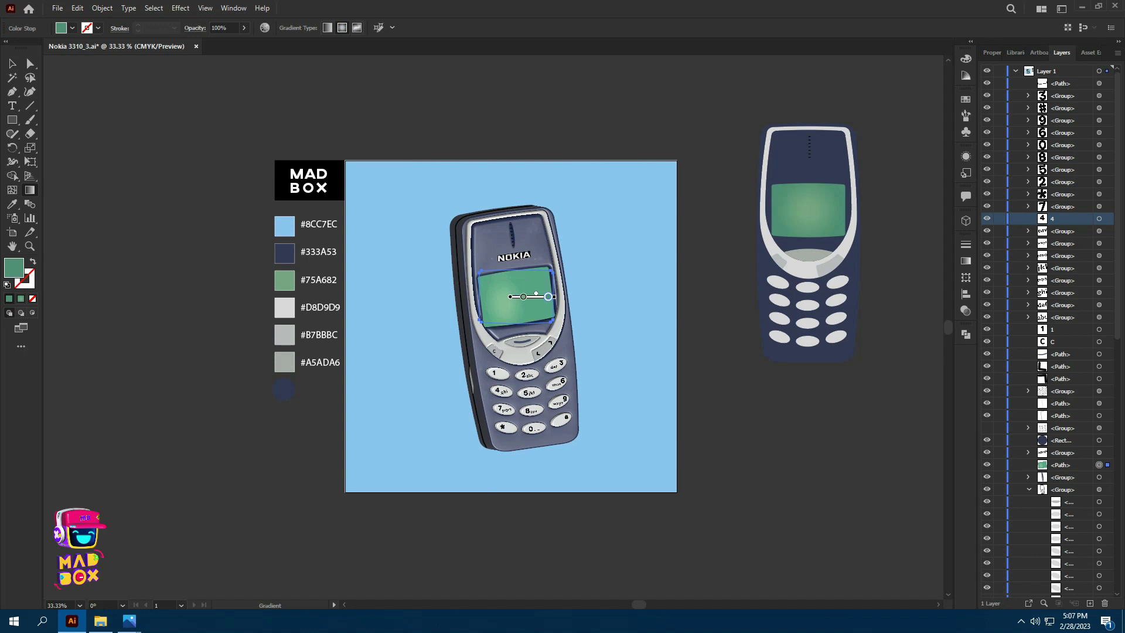
key(ctrl+F9)
key(ctrl+F9)
mouse_move(554, 296)
mouse_down()
mouse_move(568, 297)
mouse_move(521, 295)
mouse_up()
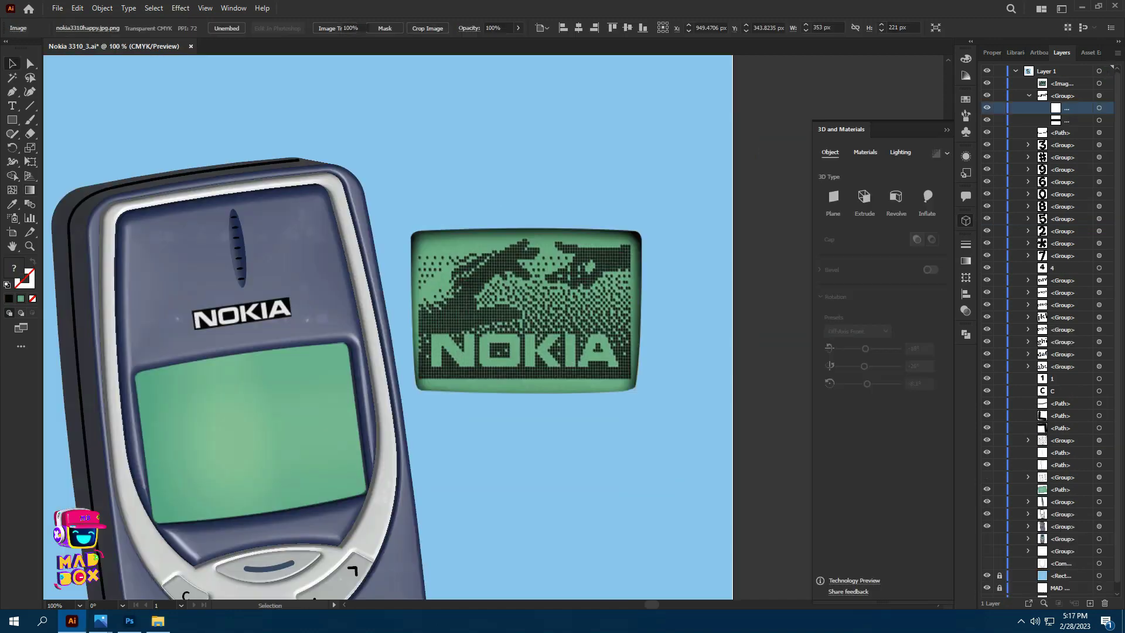
Try to apply a 3D Plane effect to the pixelated NOKIA handshake image
click(525, 309)
click(102, 8)
click(170, 128)
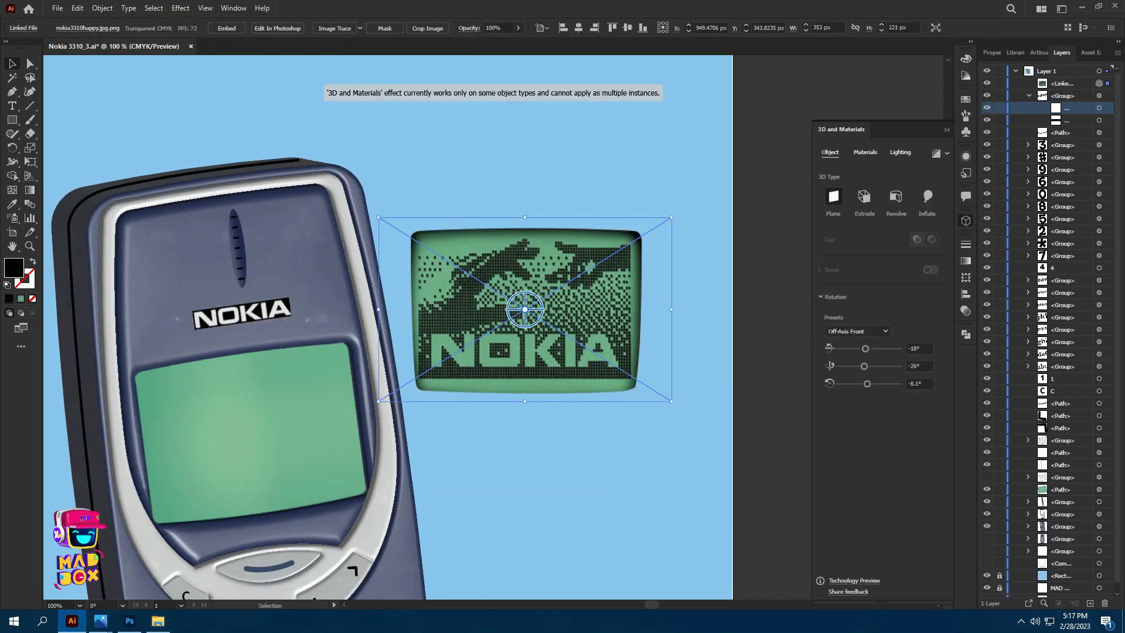
Embed the linked NOKIA handshake image and place it over the phone's display
drag(537, 330, 607, 295)
click(226, 28)
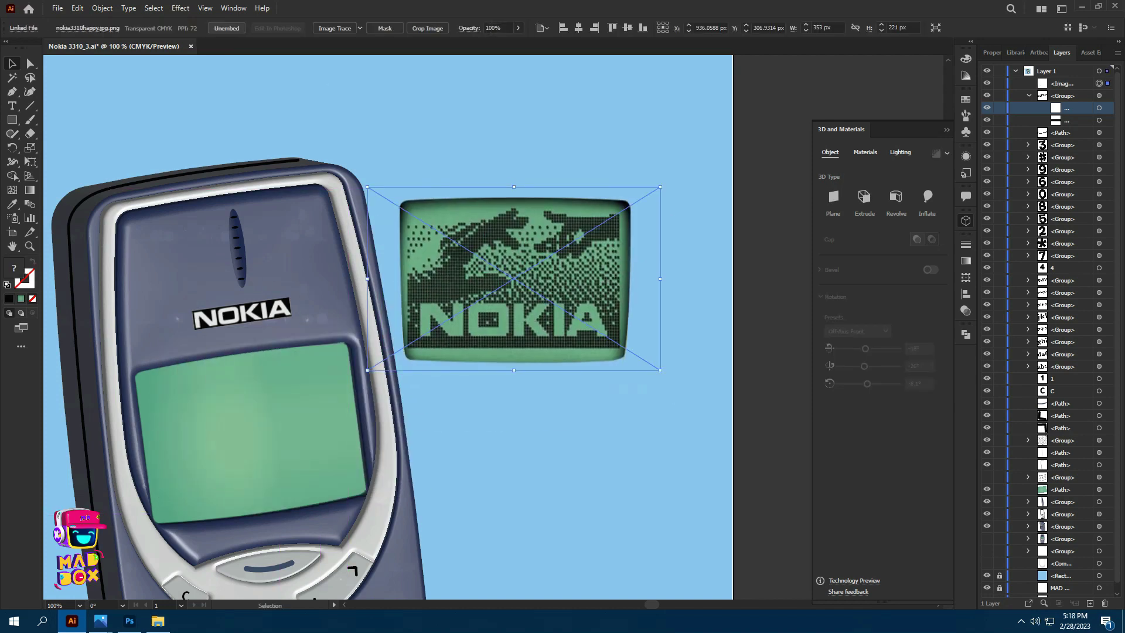
drag(575, 218, 382, 333)
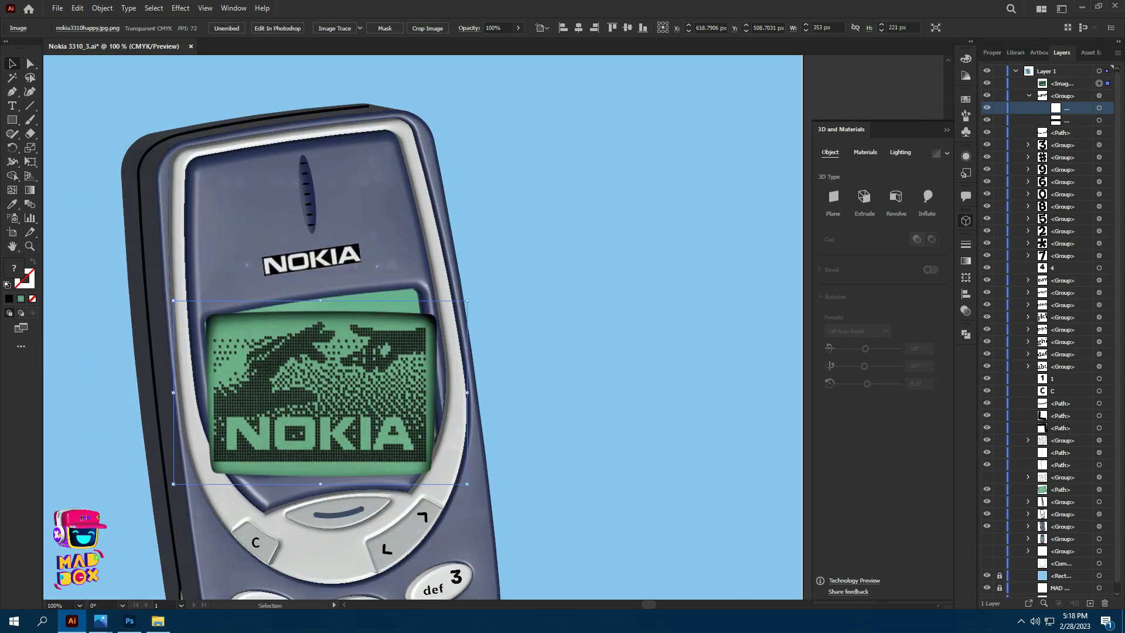
Rotate the handshake image to match the phone's tilt and narrow both sides to fit the display
drag(469, 298, 455, 269)
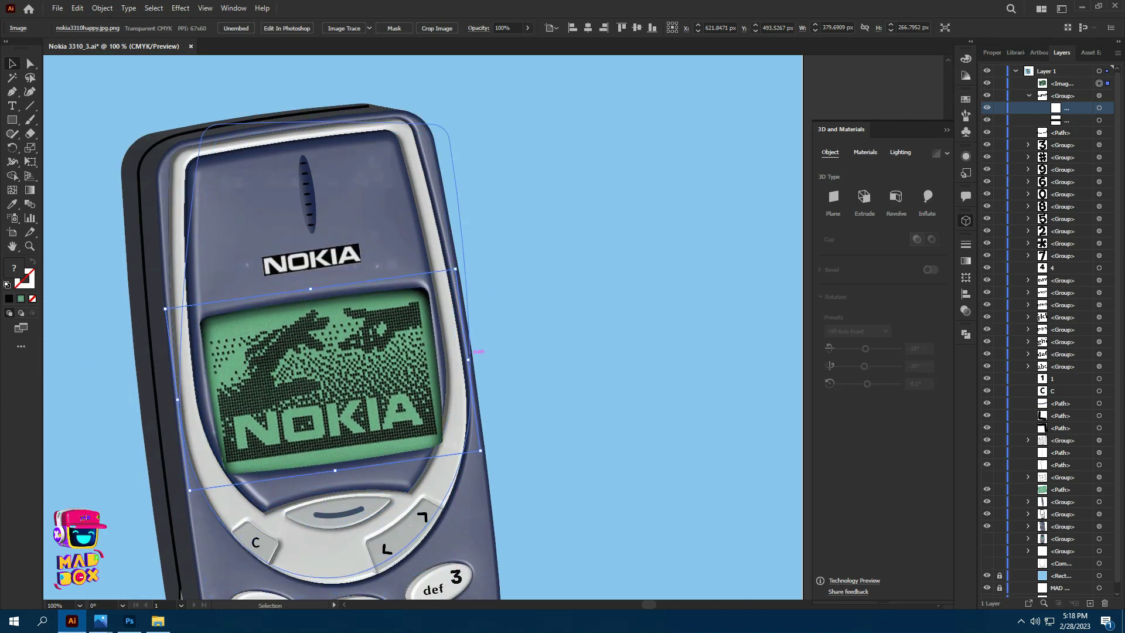
mouse_move(469, 358)
mouse_down()
mouse_move(493, 360)
mouse_move(461, 359)
mouse_up()
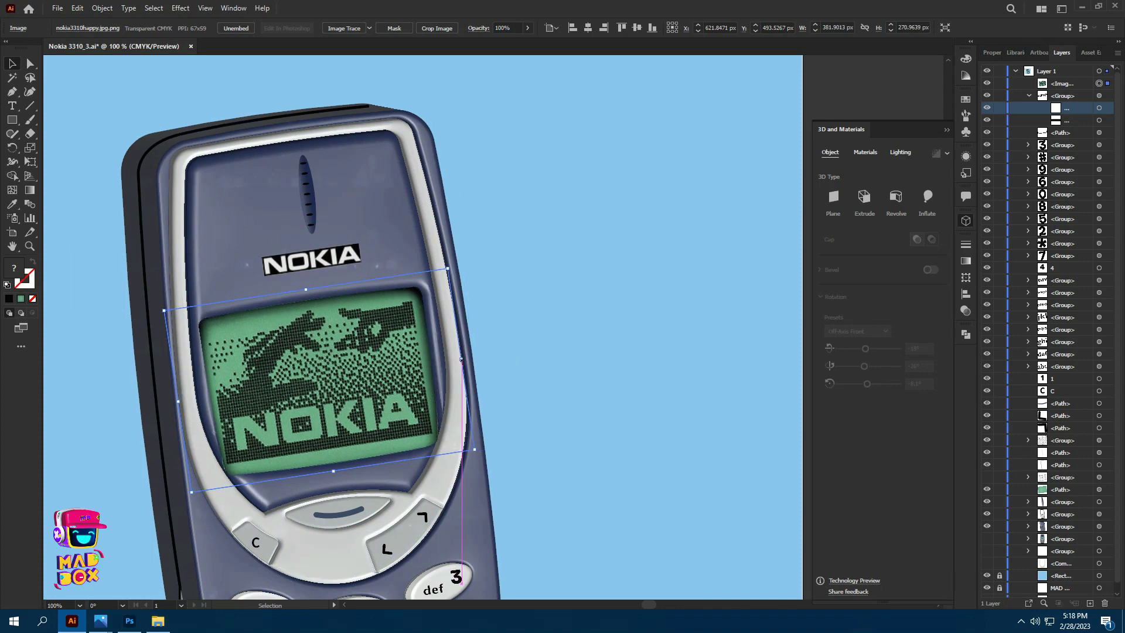
drag(178, 401, 181, 399)
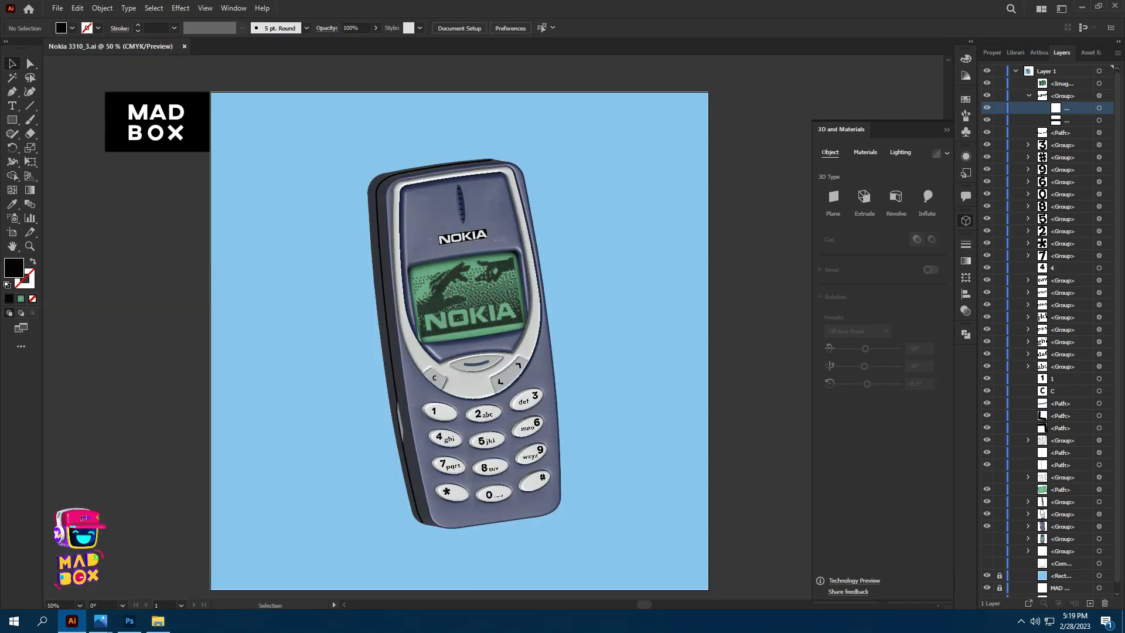